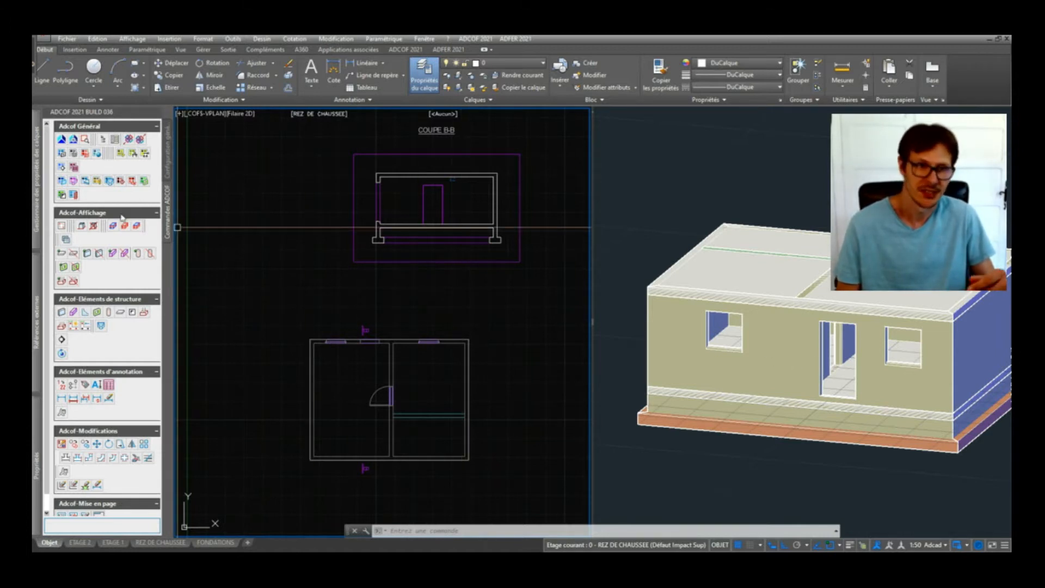
Step: Open the storey configuration from REZ DE CHAUSSEE and select ETAGE 2 to view its parameters
click(169, 162)
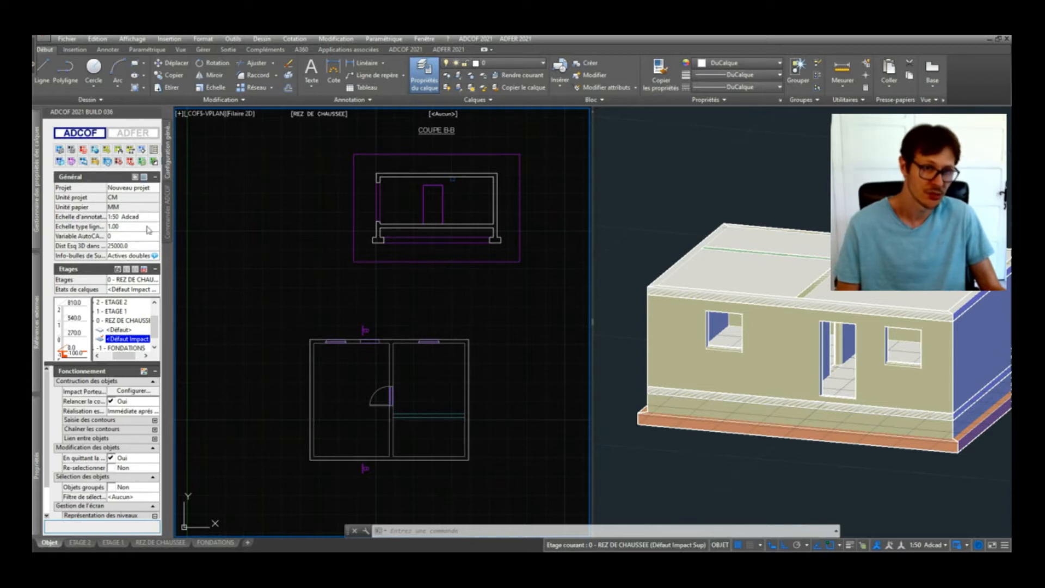
right_click(129, 325)
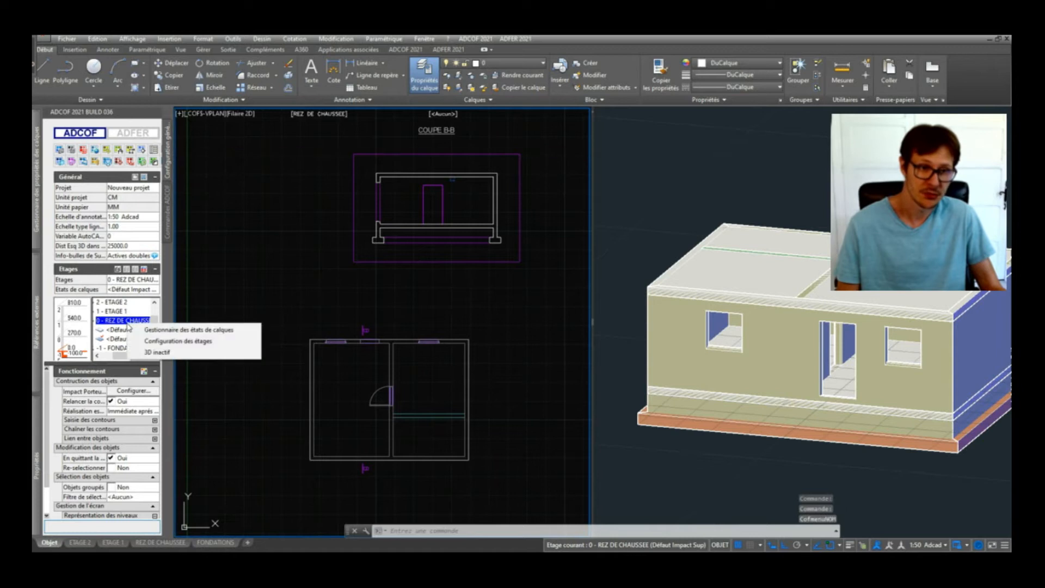
click(209, 343)
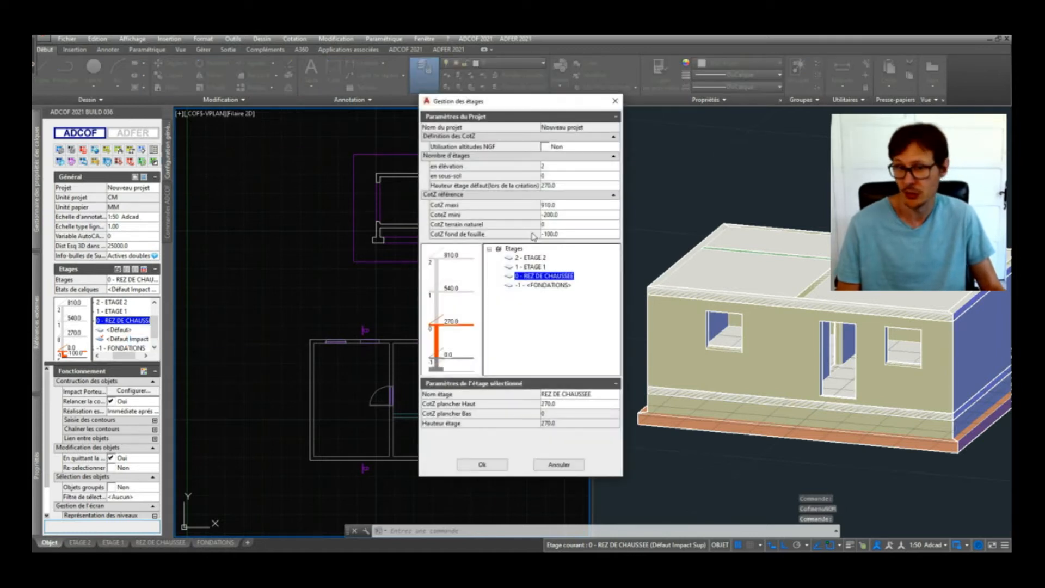
click(547, 259)
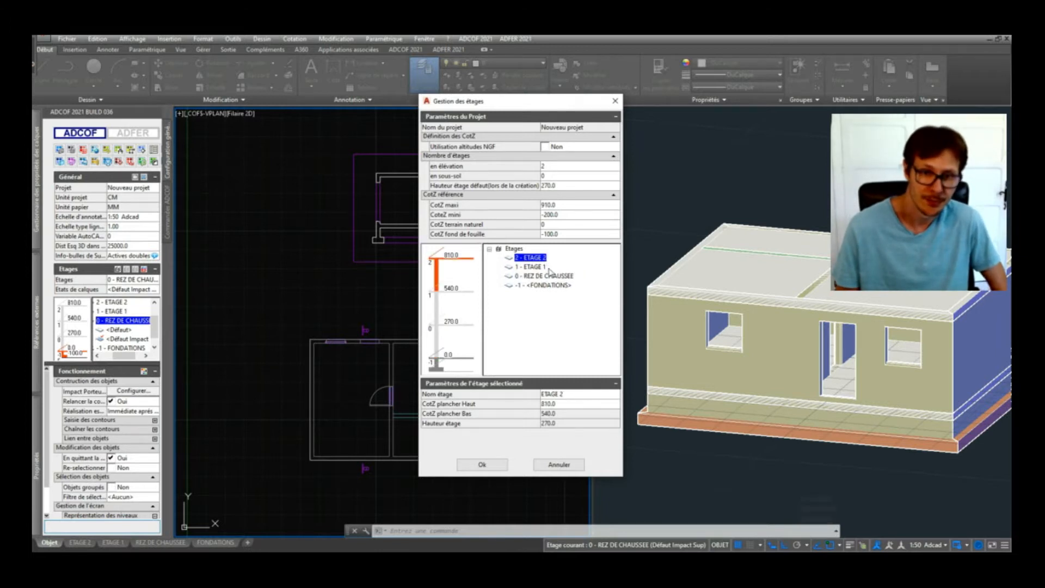
Step: Set the number of above-ground storeys to 0, and restore it to 2
click(556, 167)
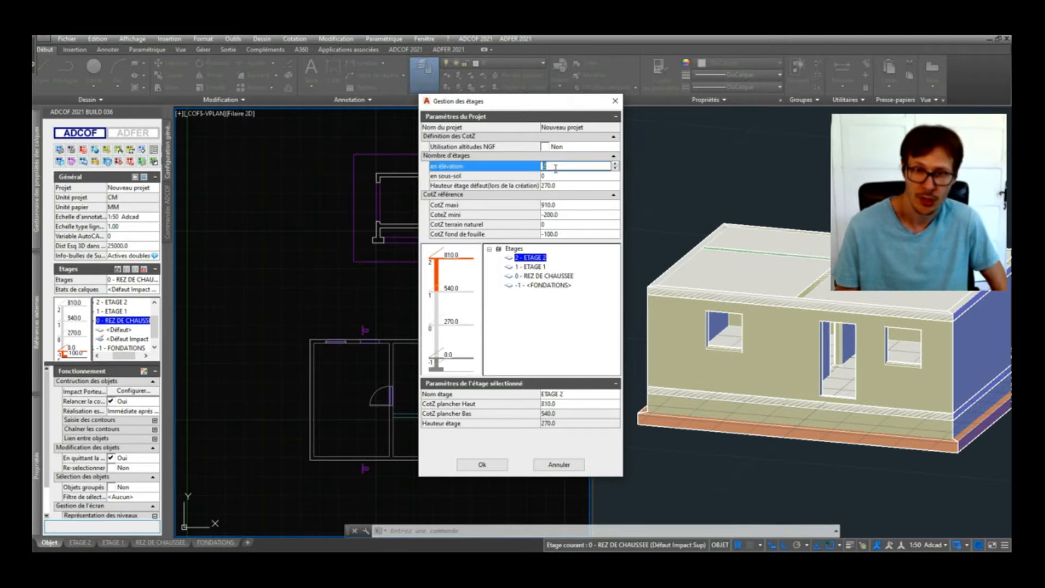
text(0)
key(Return)
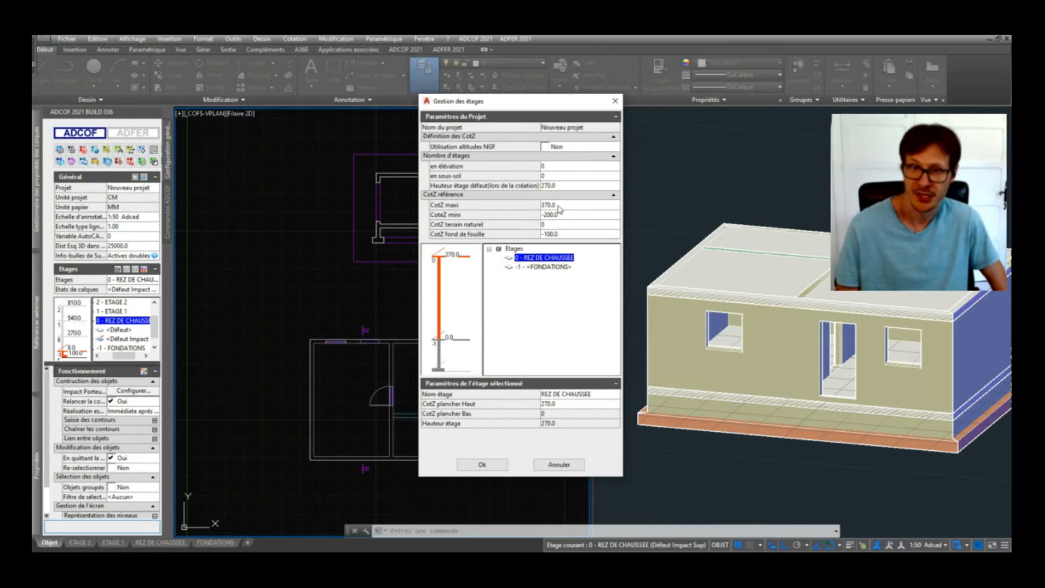
click(609, 166)
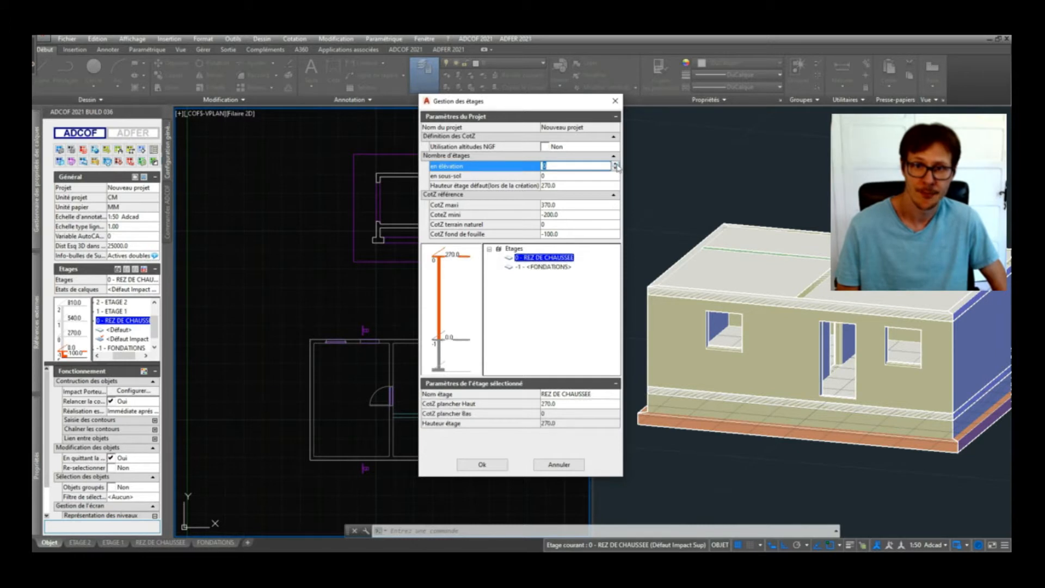
double_click(617, 165)
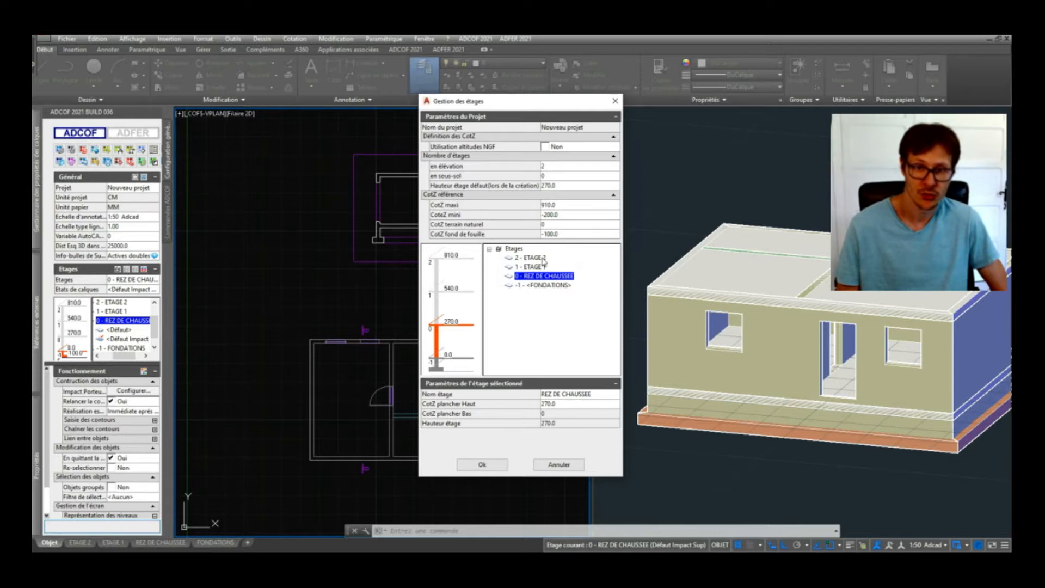
Step: Examine the basement storey count and the name of ETAGE 1, and accept the storey configuration
click(559, 175)
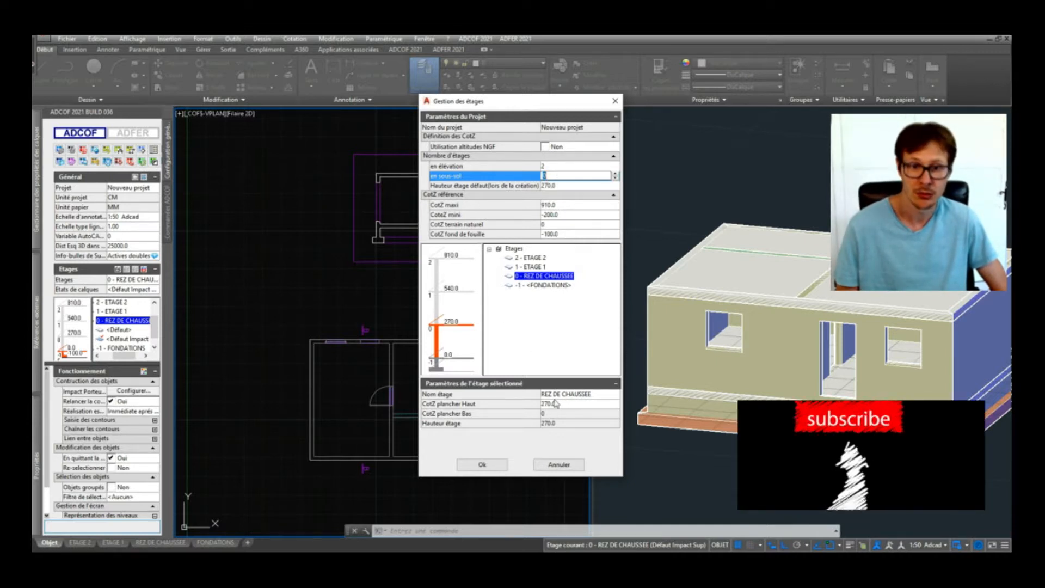
key(Up)
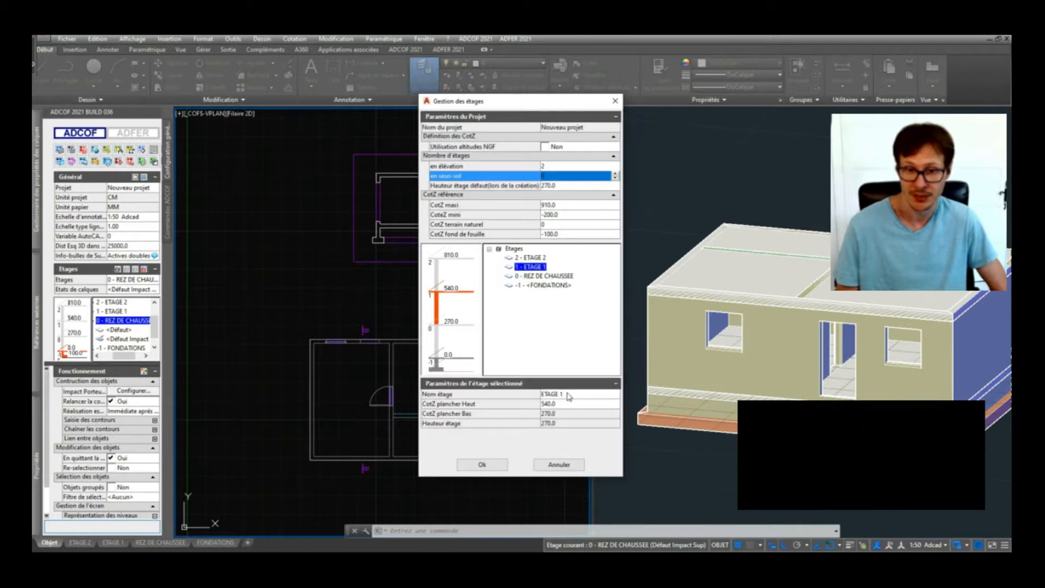
click(576, 394)
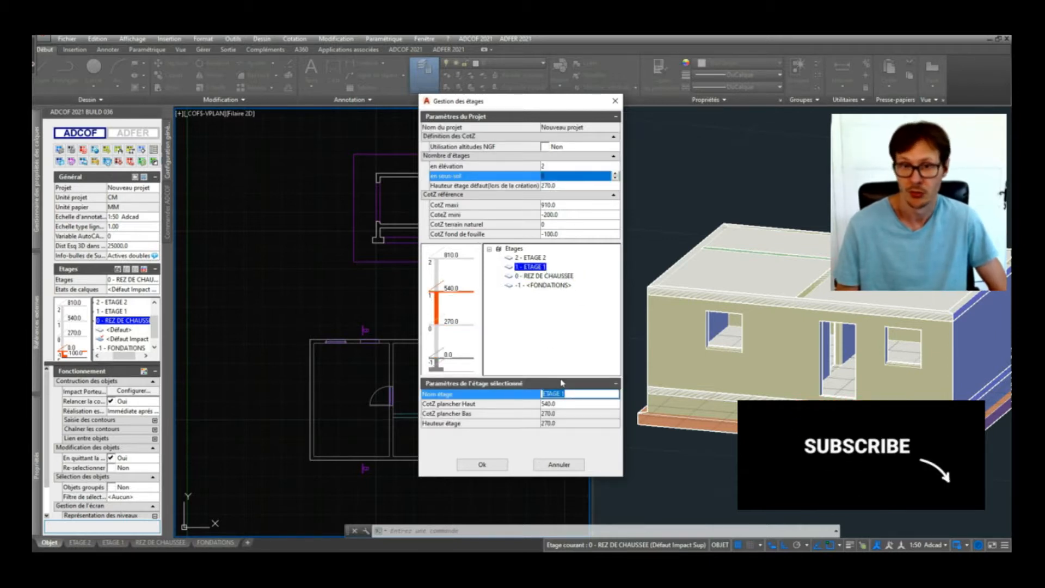
click(491, 469)
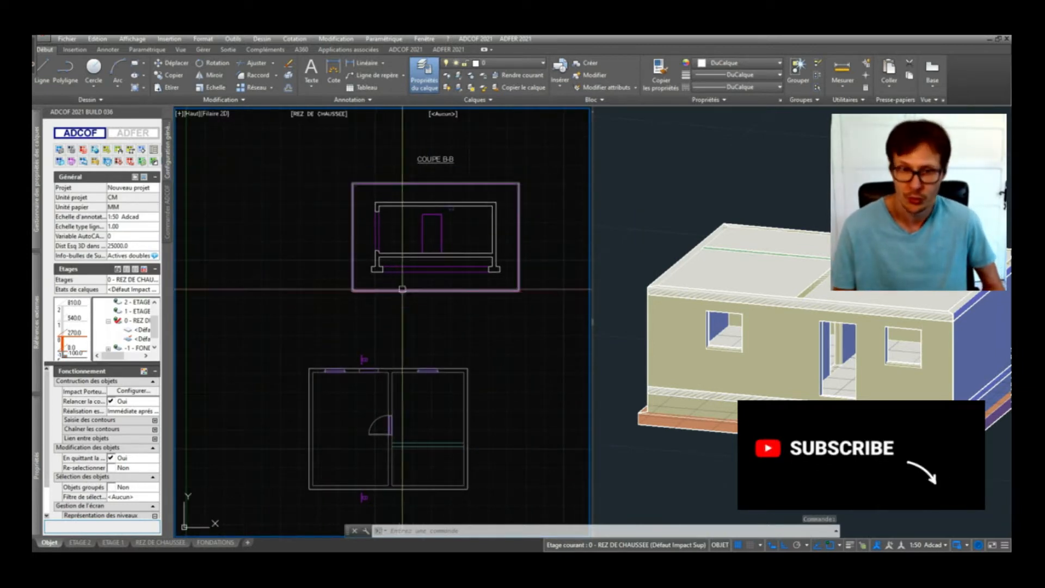
Step: Switch the plan view's current storey to ETAGE 2
middle_drag(457, 375, 442, 373)
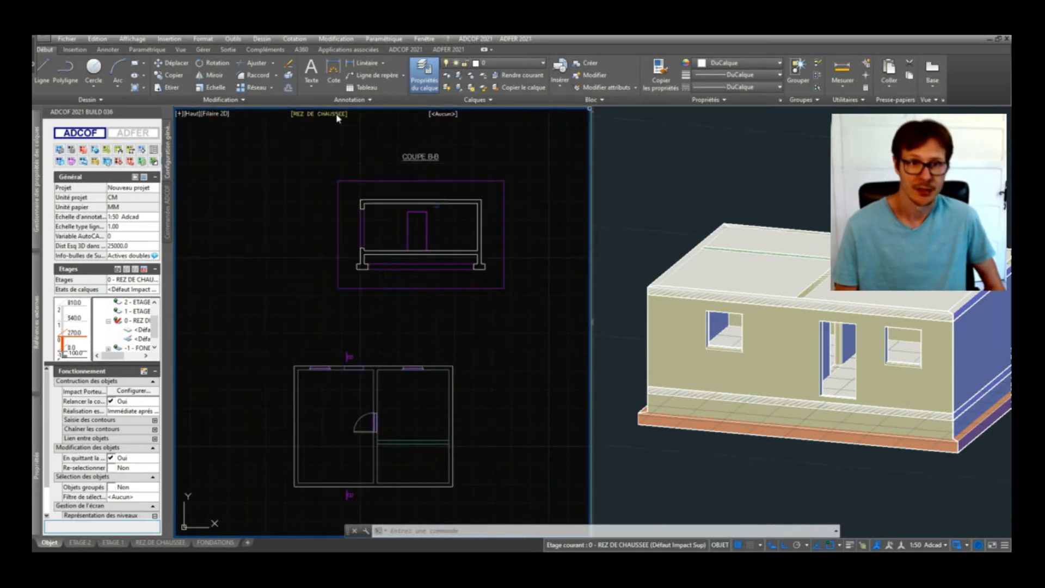
click(327, 114)
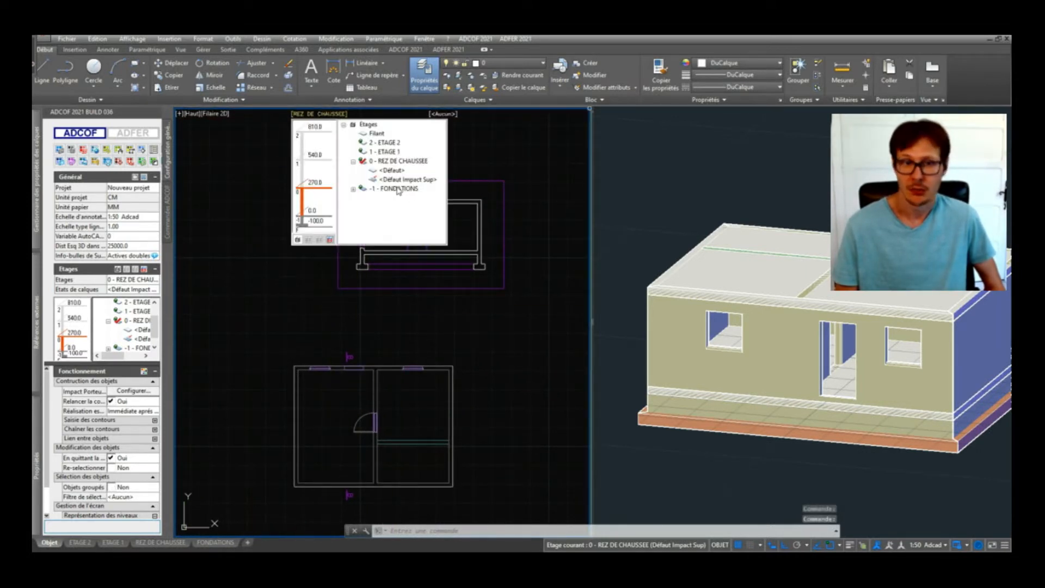
click(396, 144)
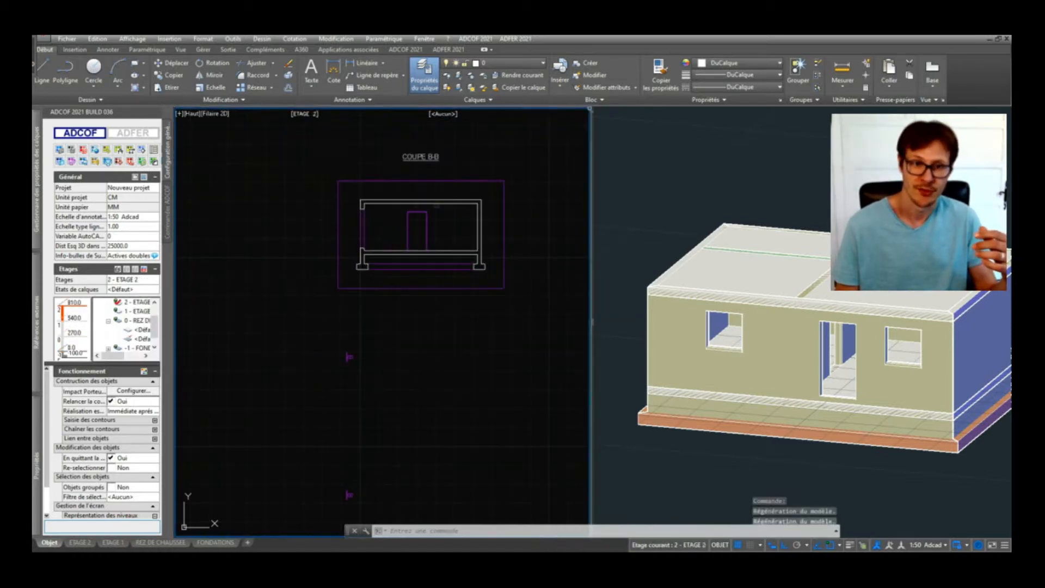
Step: Draw a closed rectangle of VOILE walls, 500 by 300 cm, between the two B section marks on ETAGE 2
scroll(355, 347, up, 3)
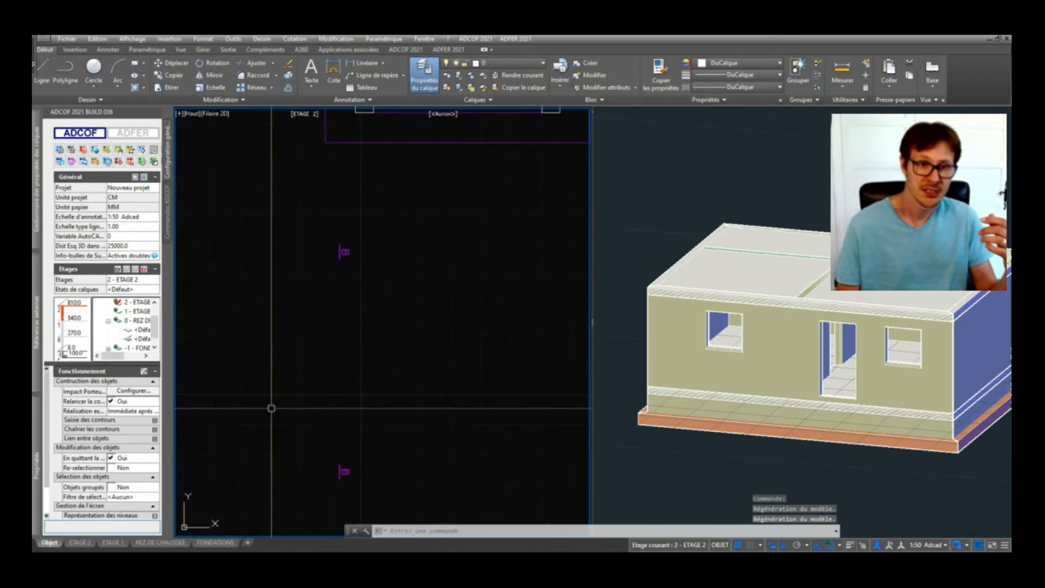
click(168, 200)
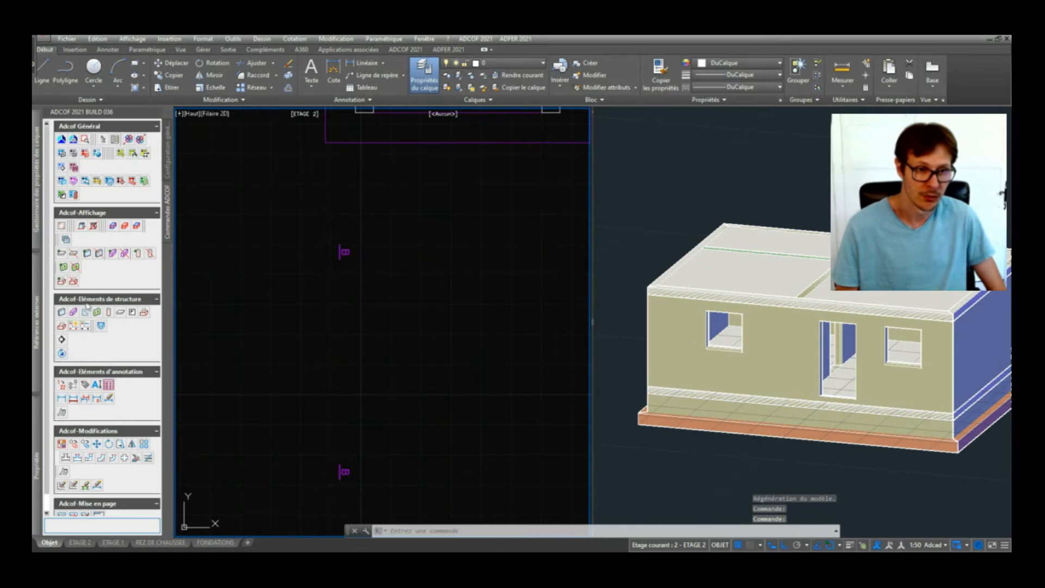
click(62, 314)
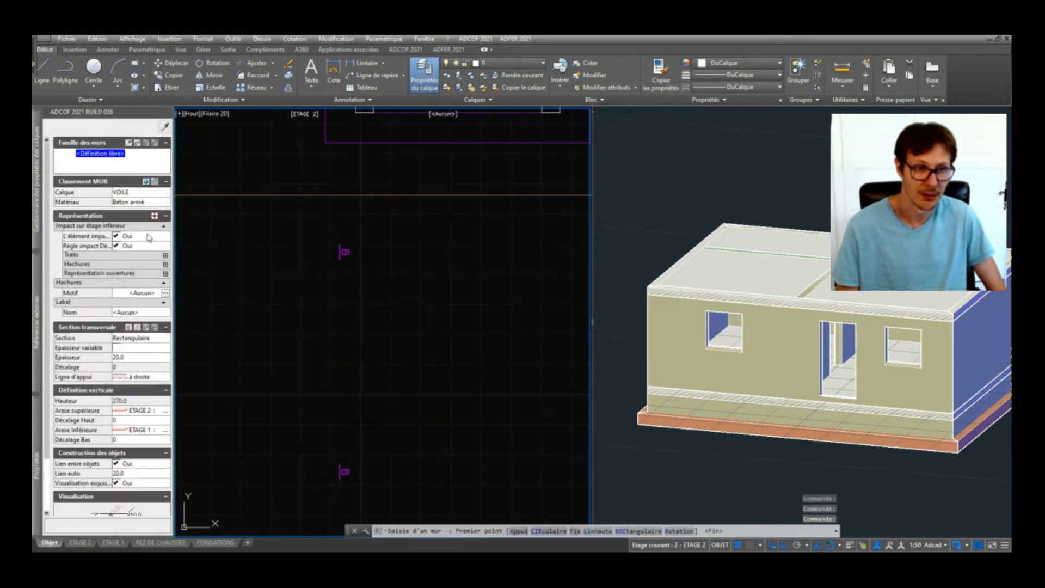
click(306, 292)
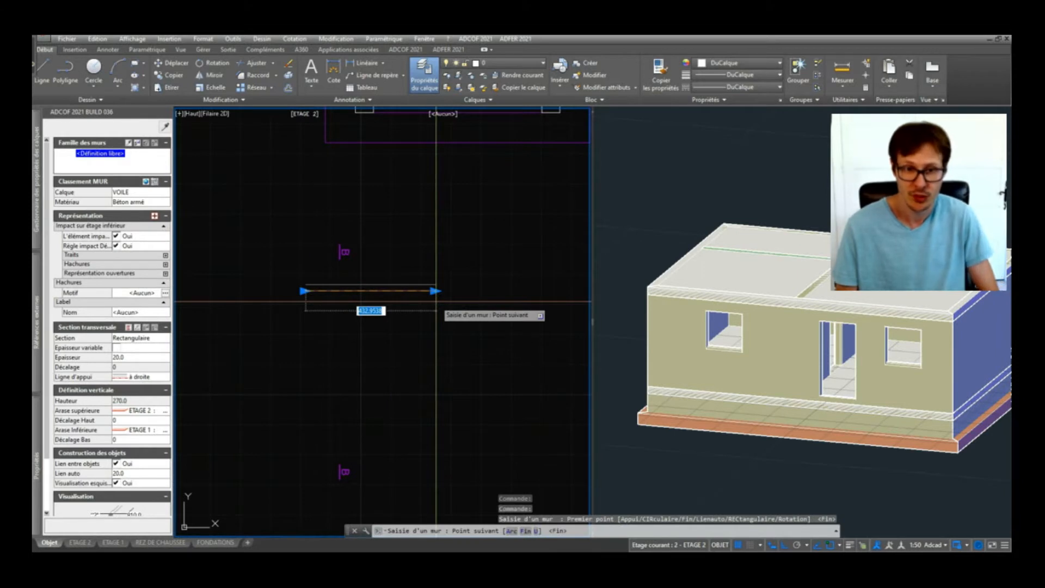
key(Return)
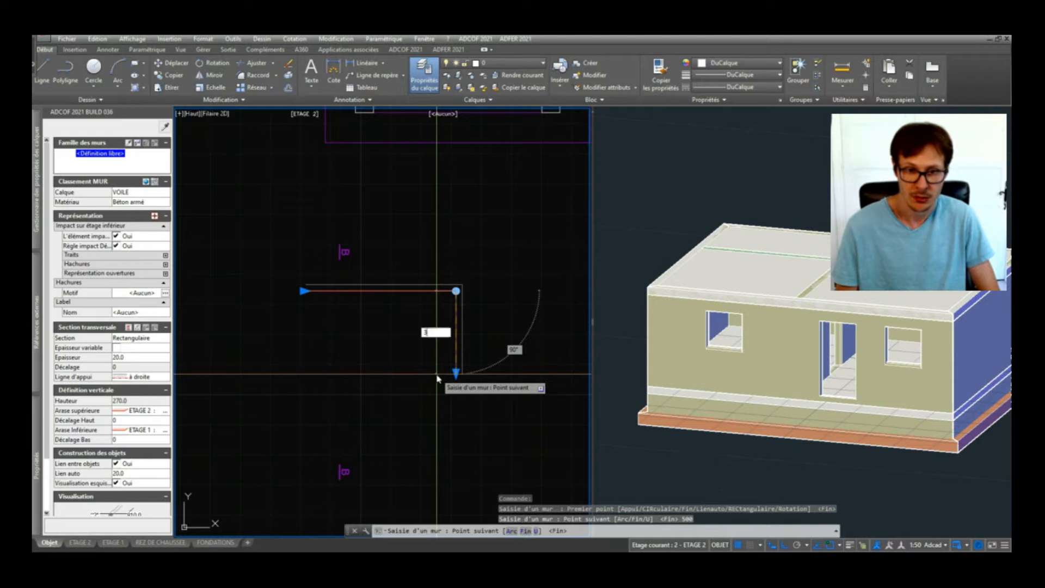
key(Return)
text(50)
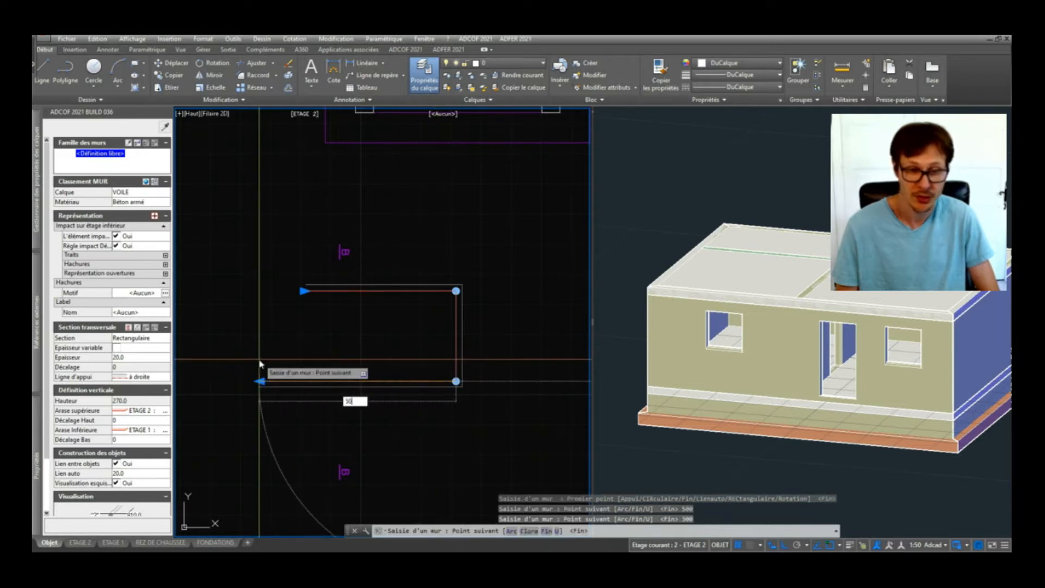
text(0)
key(Return)
text(c)
key(Return)
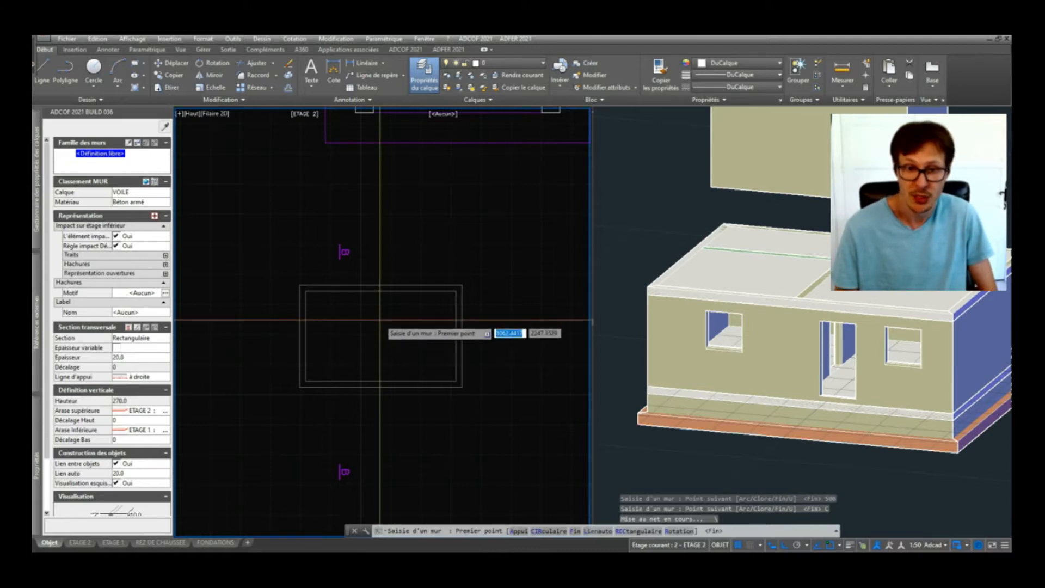
key(Escape)
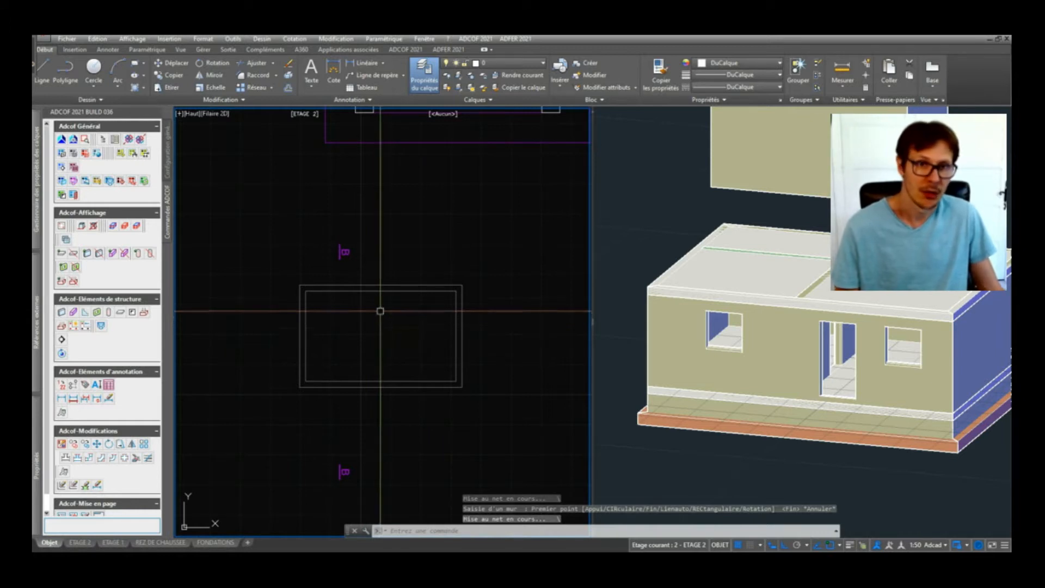
Step: Switch the plan view's current storey to ETAGE 1
middle_drag(351, 134, 351, 171)
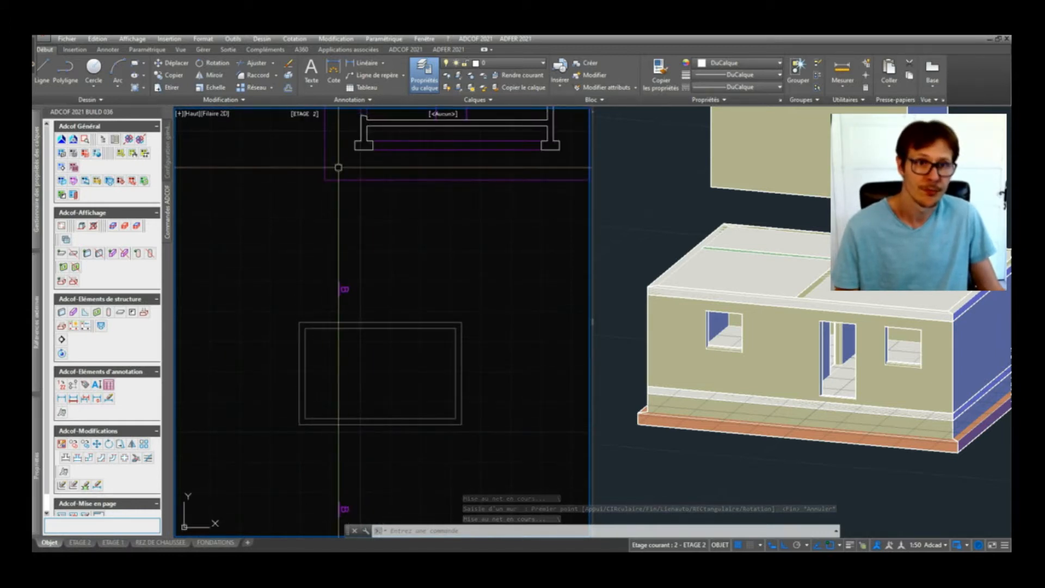
click(308, 115)
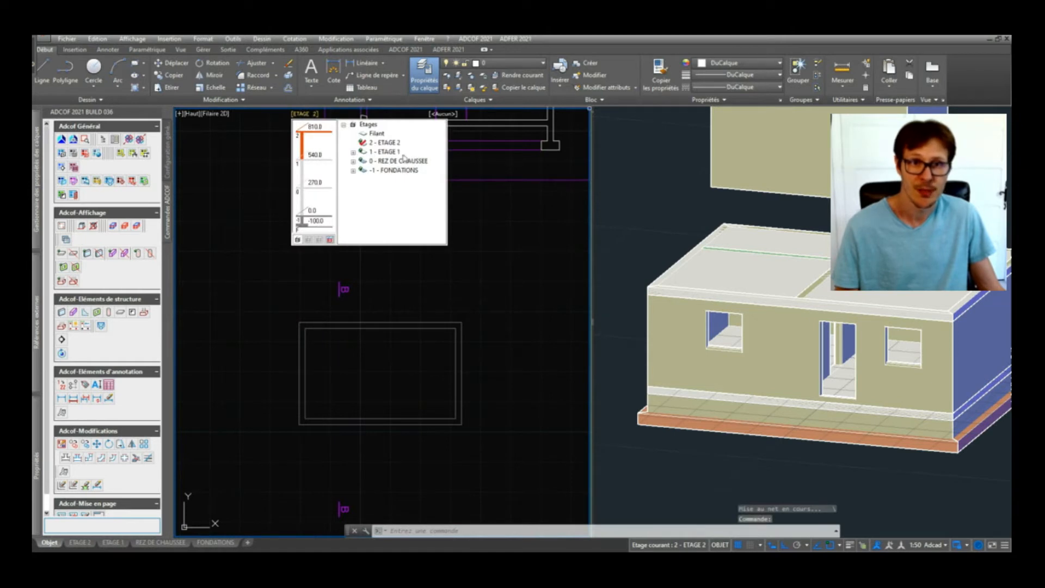
click(393, 152)
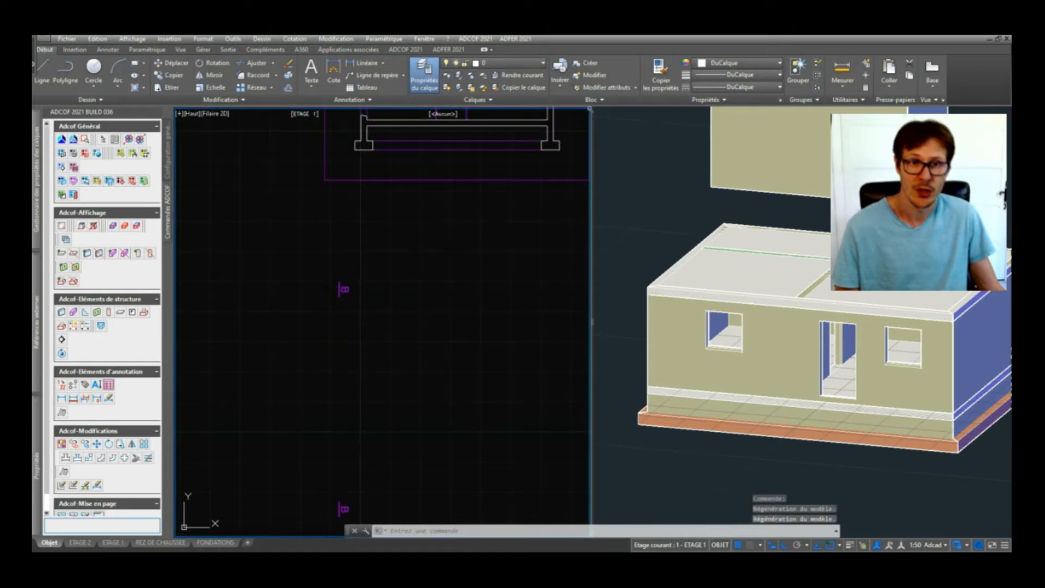
click(303, 115)
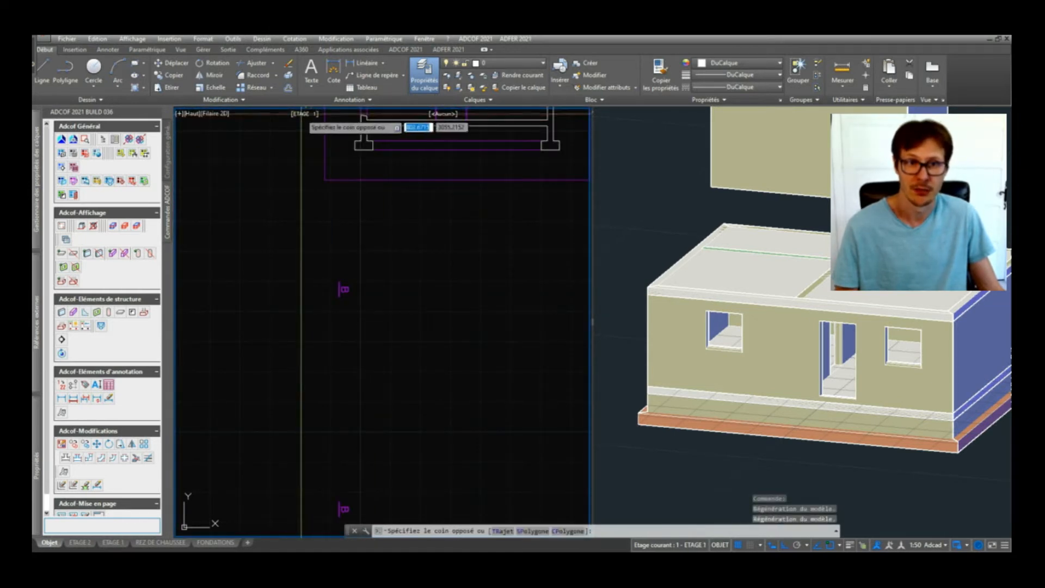
click(317, 135)
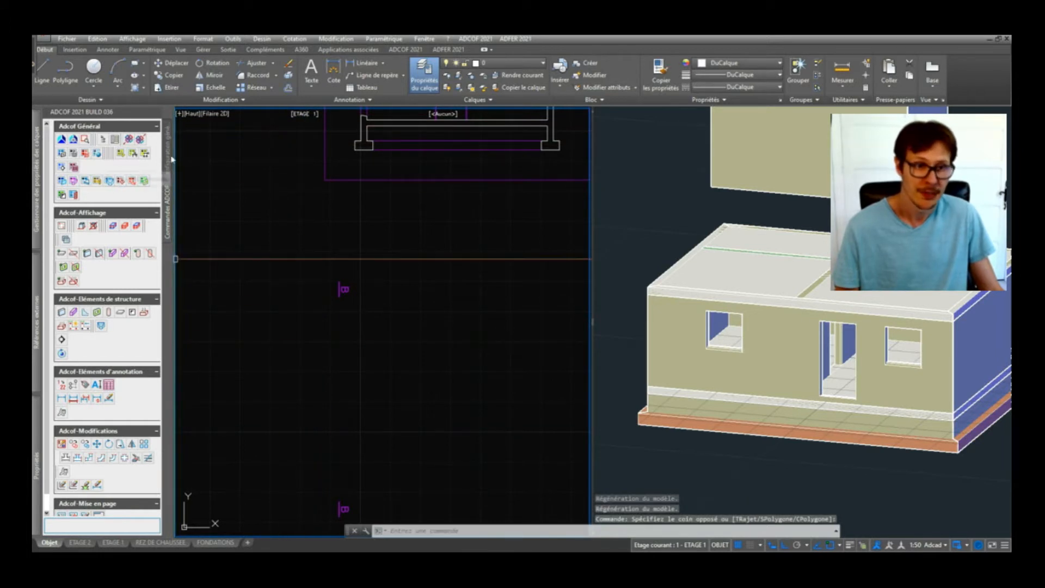
Step: Activate the <Défaut Impact Sup> layer state of ETAGE 1
click(169, 155)
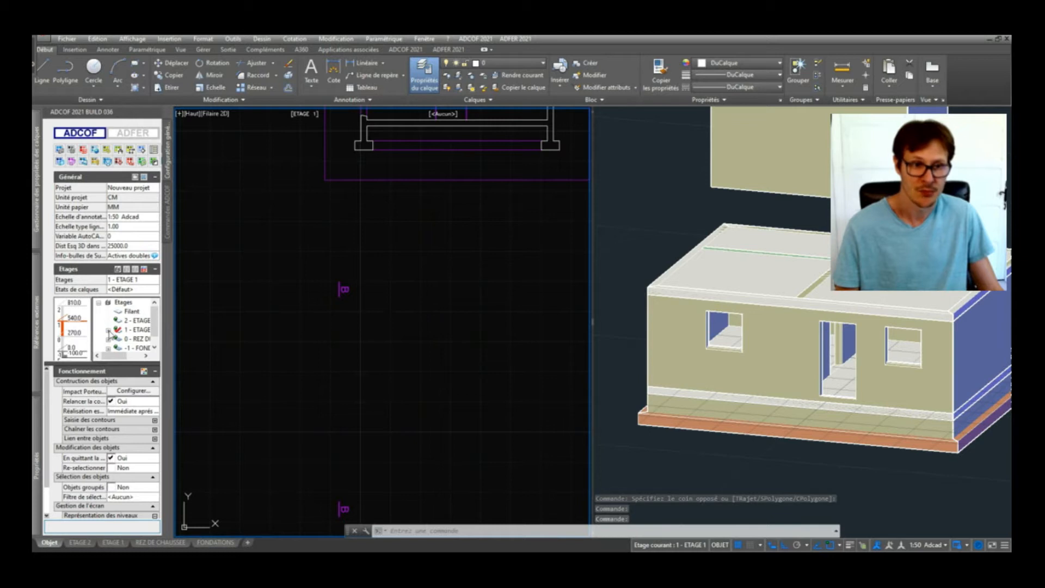
click(108, 329)
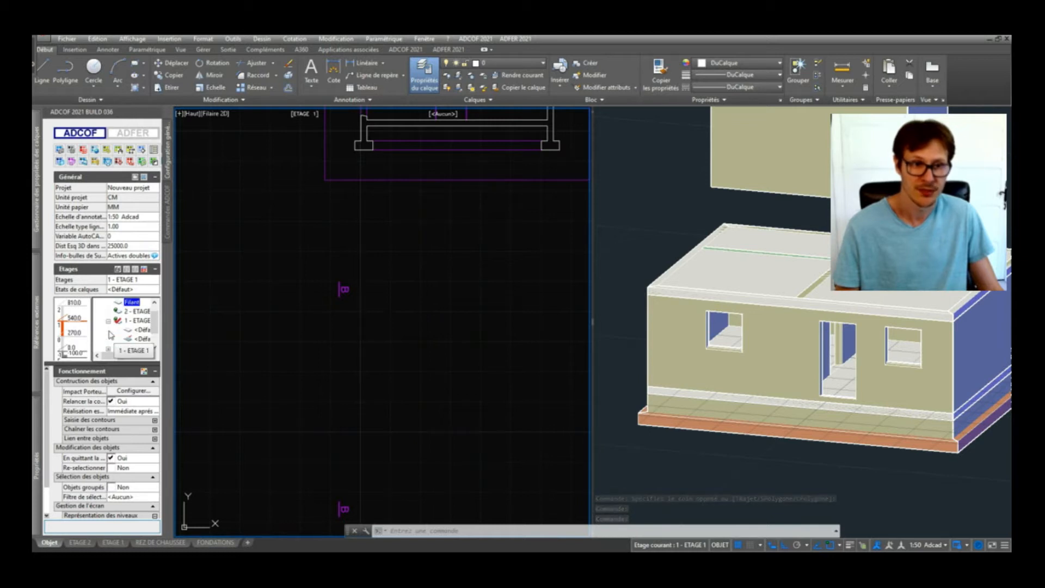
double_click(141, 340)
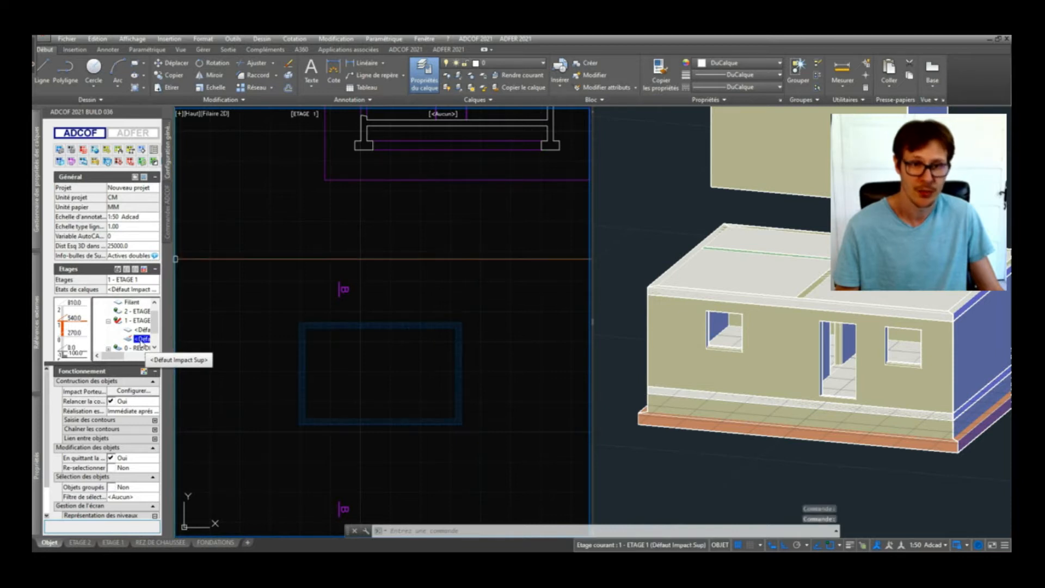
scroll(362, 405, up, 2)
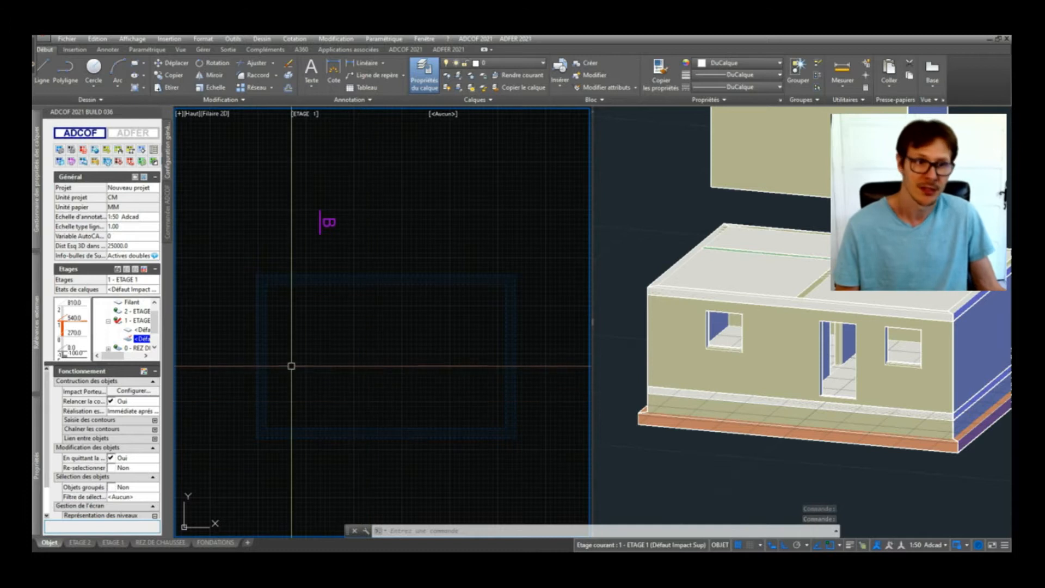
click(168, 204)
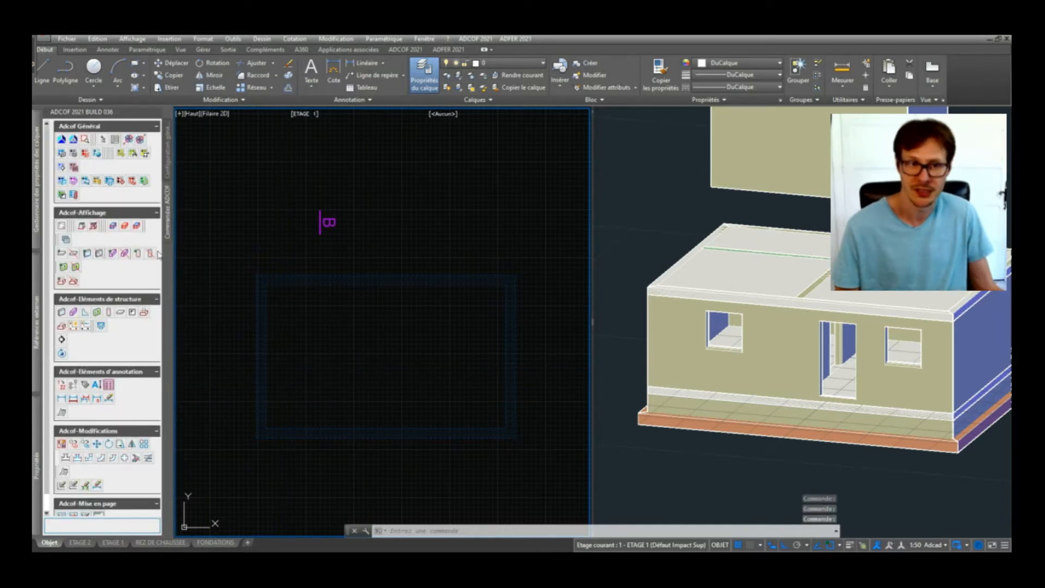
click(62, 313)
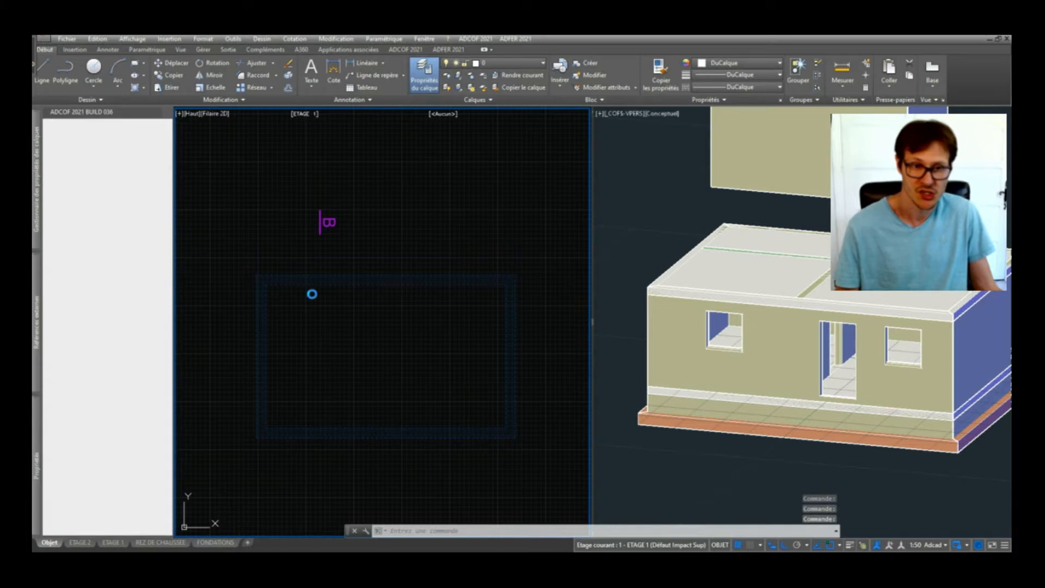
click(256, 275)
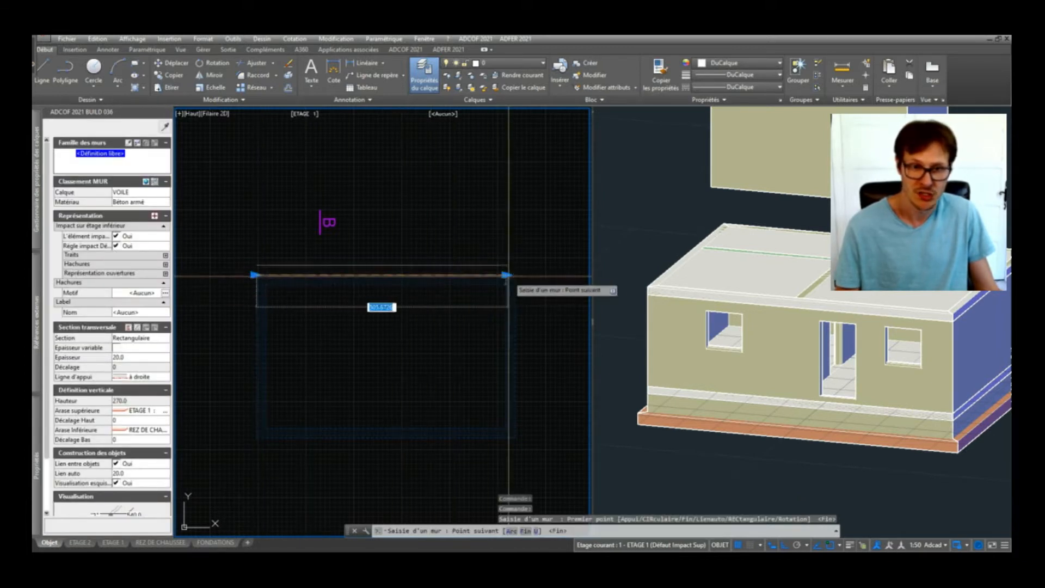
click(514, 275)
click(515, 438)
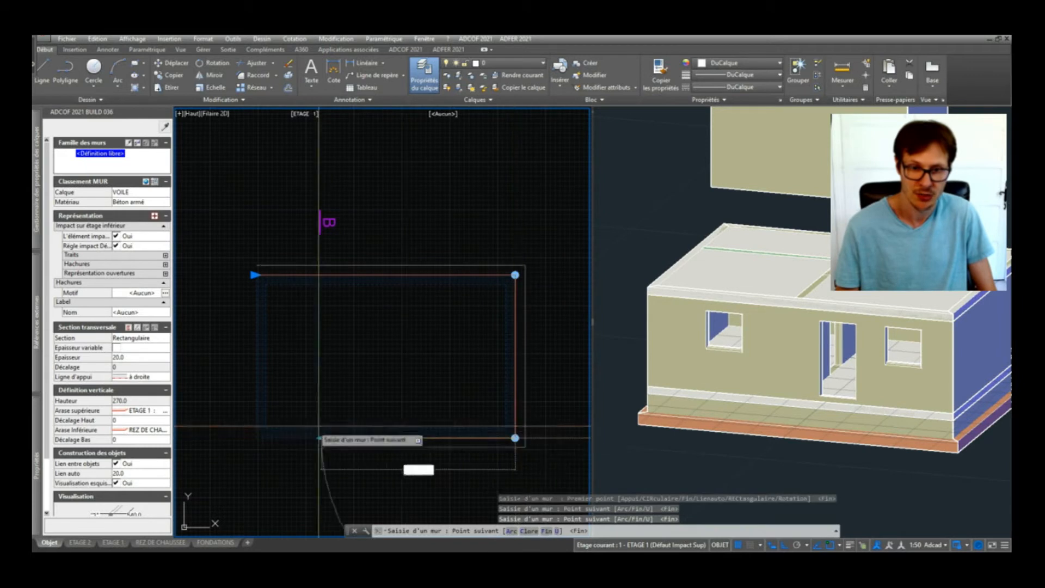
click(256, 437)
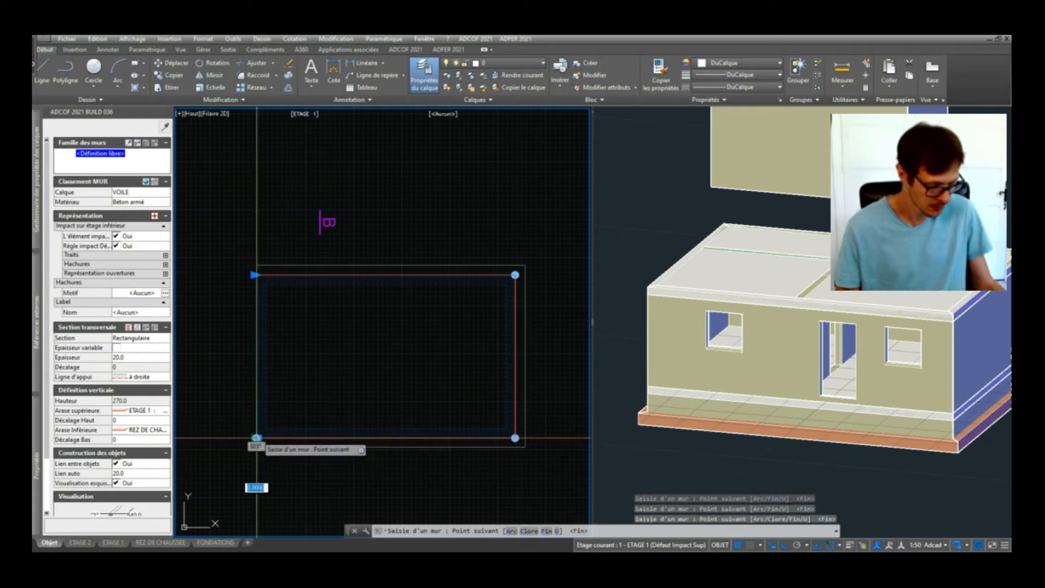
key(Escape)
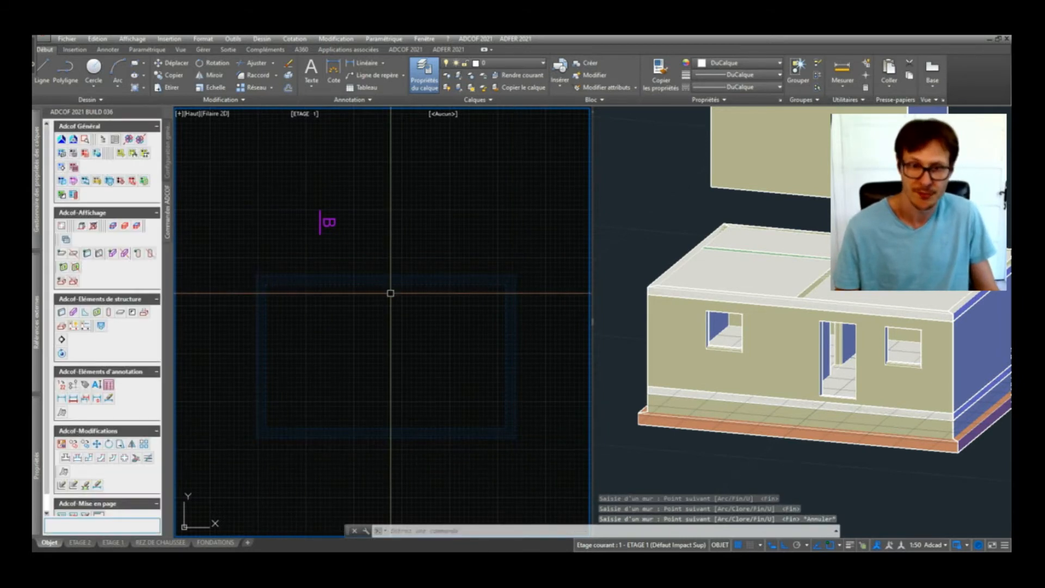
Step: Draw a closed rectangle of 20 cm thick VOILE walls on ETAGE 1, following the inner outline of the ETAGE 2 walls
click(61, 325)
click(264, 284)
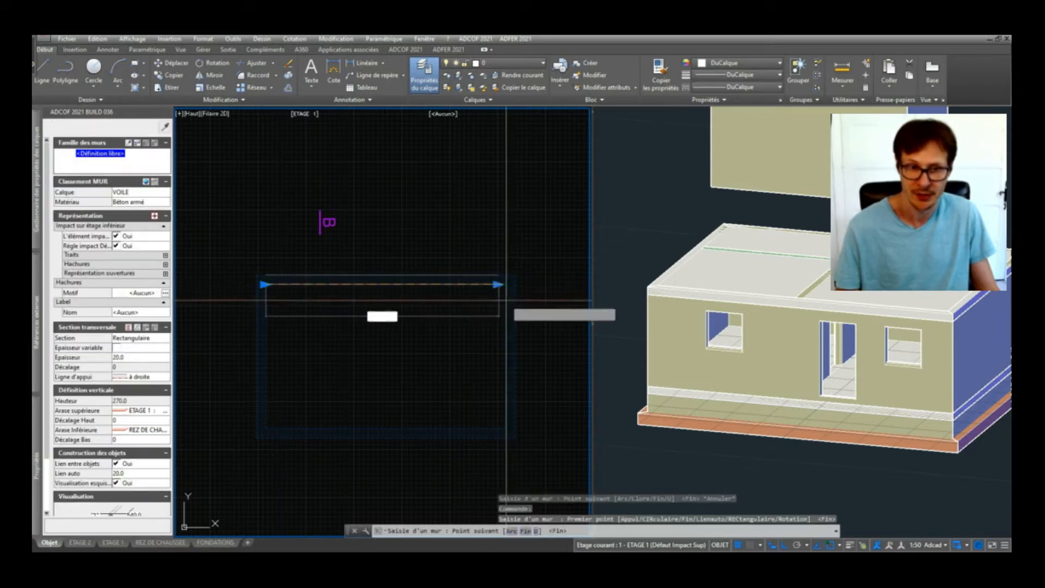
click(505, 284)
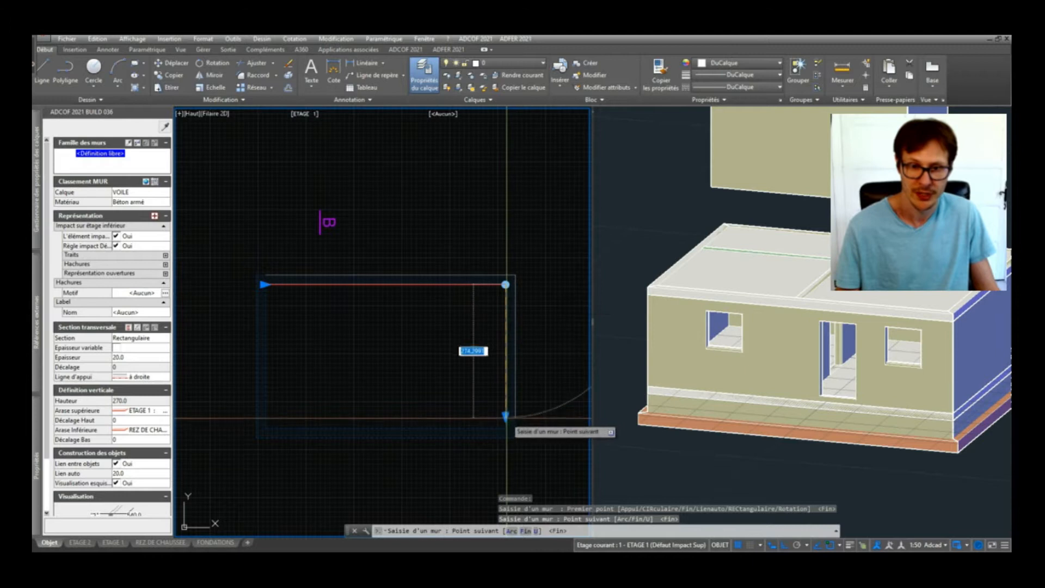
click(506, 429)
click(265, 428)
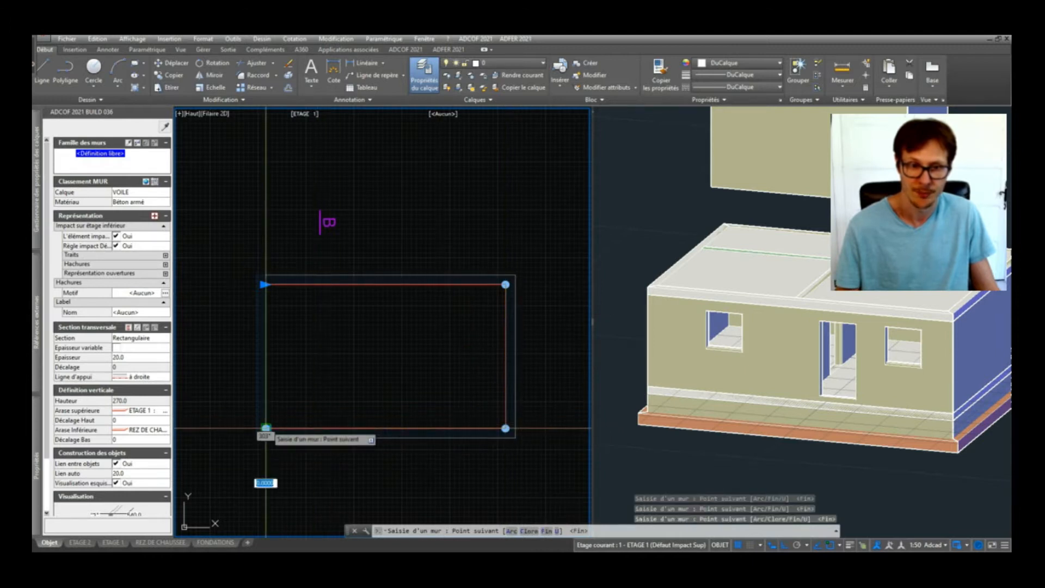
text(c)
key(Return)
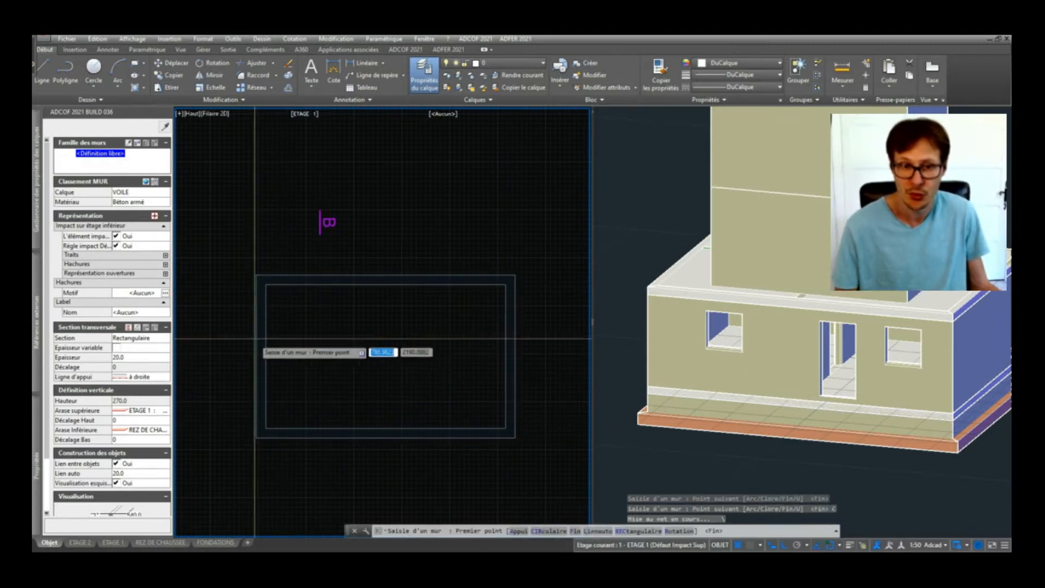
key(Escape)
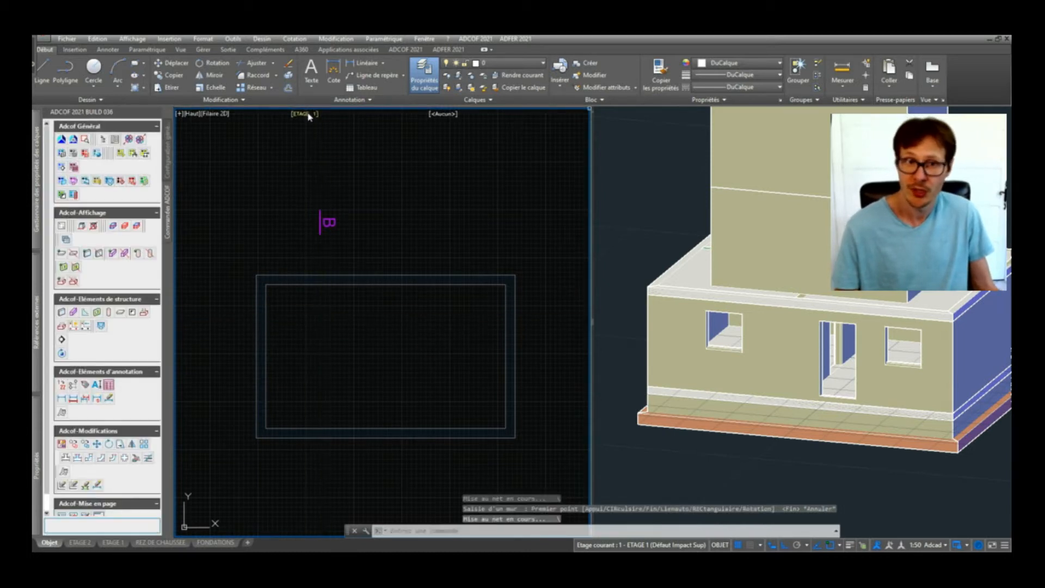
Step: Set the upper vertical limit of section B-B to ETAGE 2
click(773, 412)
scroll(773, 412, down, 2)
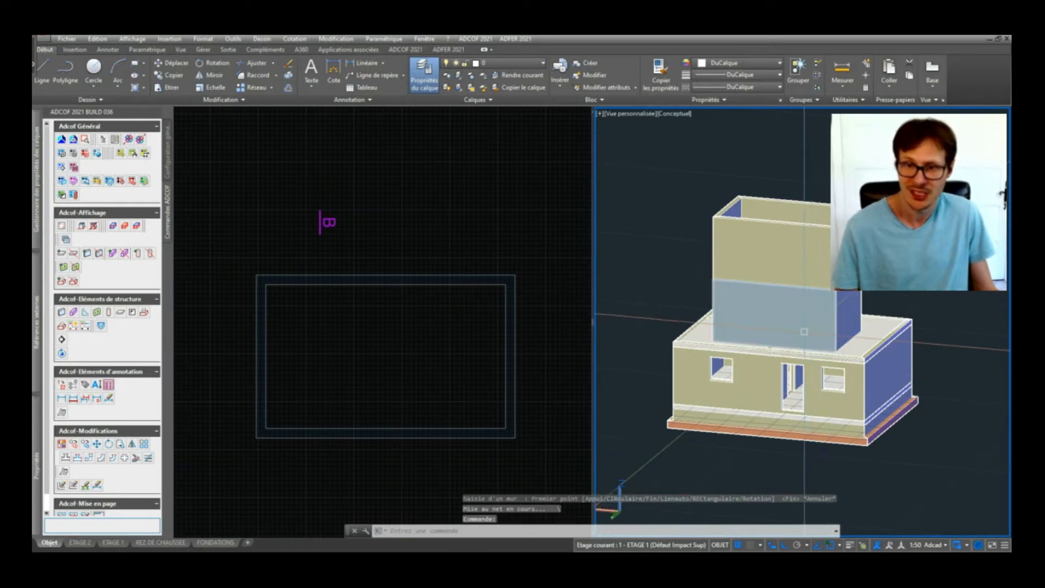
click(358, 341)
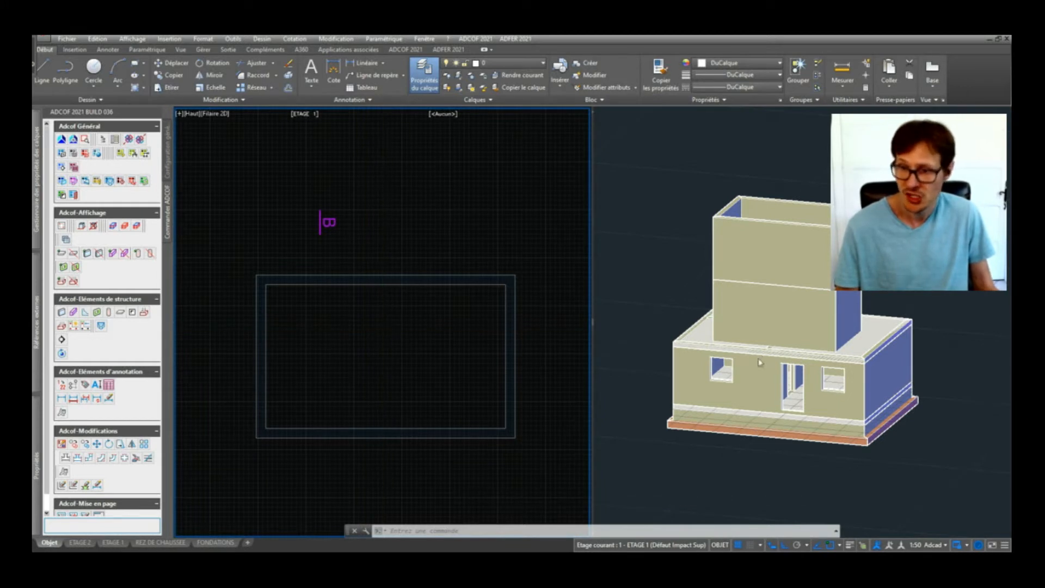
click(406, 361)
scroll(430, 366, down, 4)
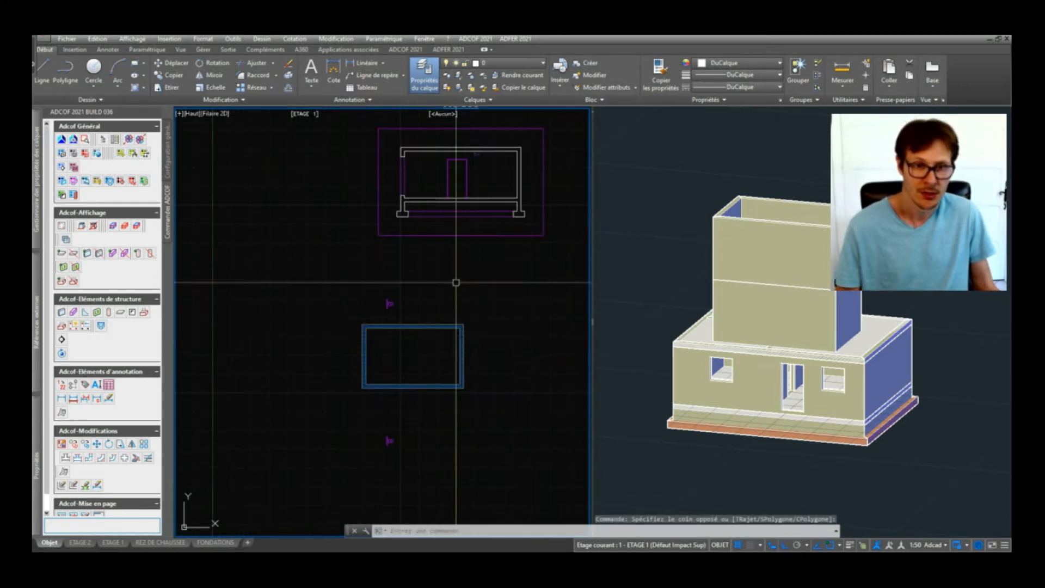
middle_drag(475, 199, 432, 296)
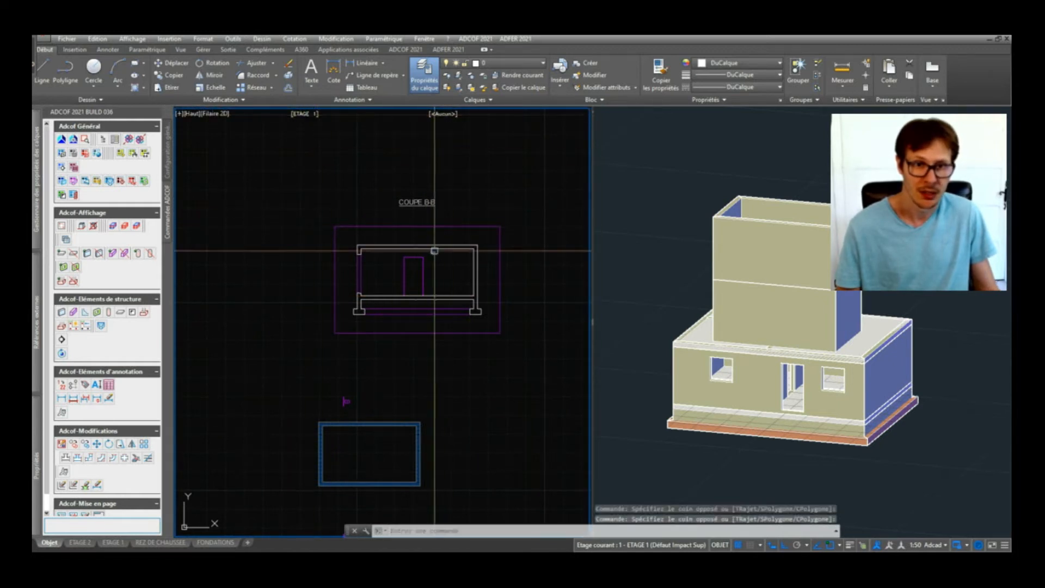
click(419, 225)
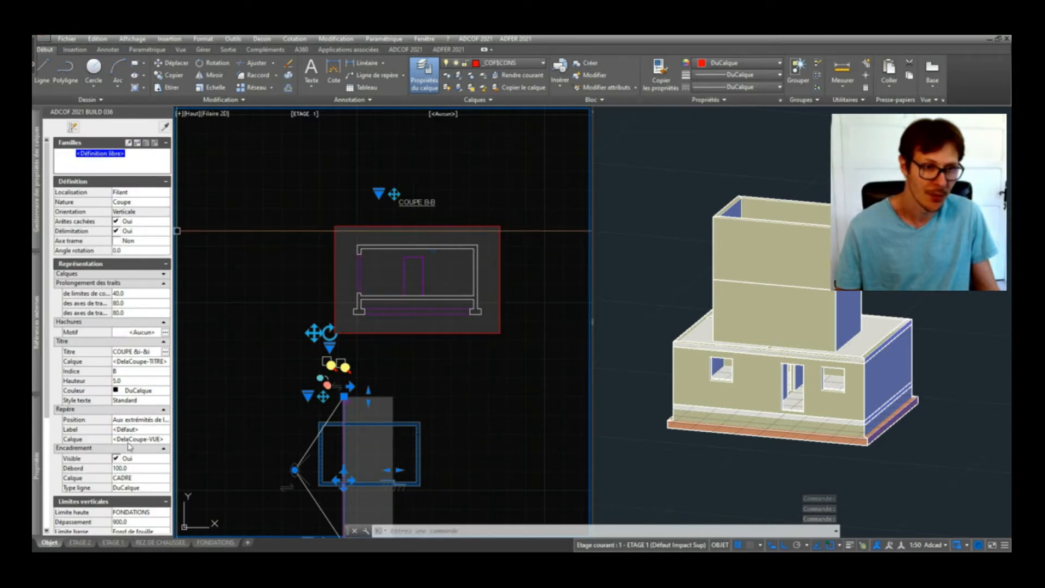
scroll(133, 473, down, 2)
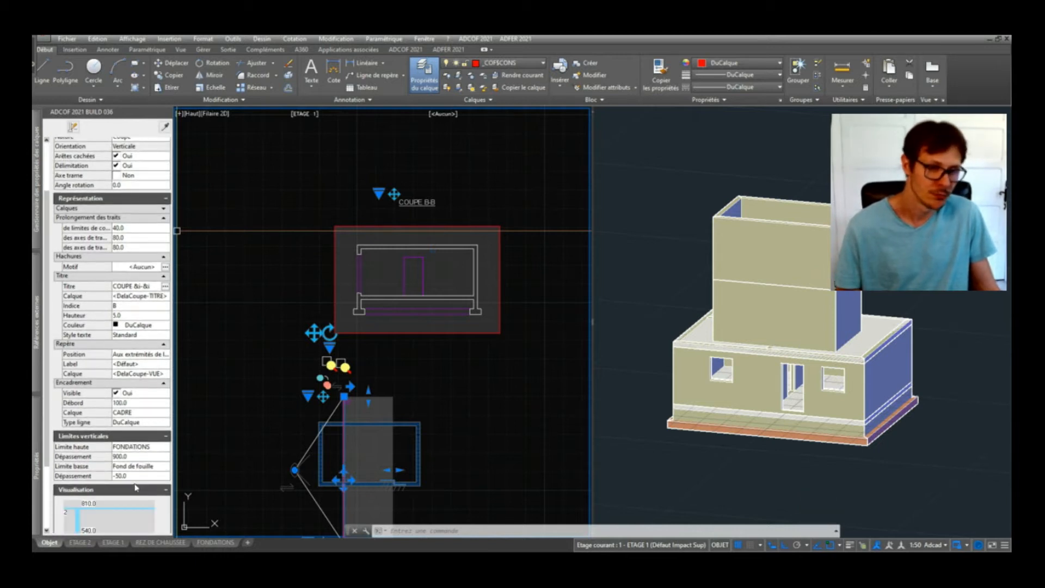
click(129, 456)
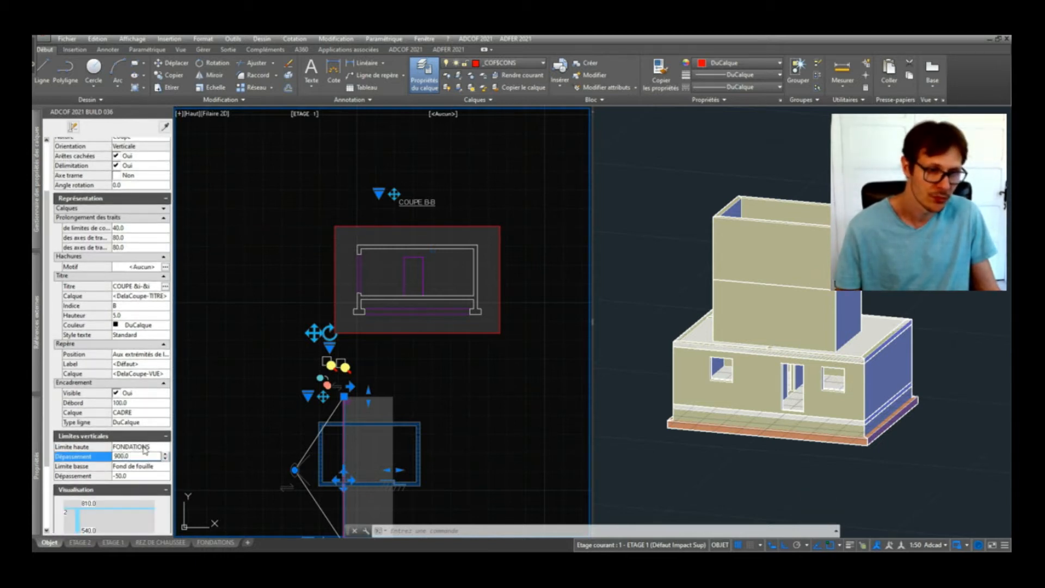
click(135, 447)
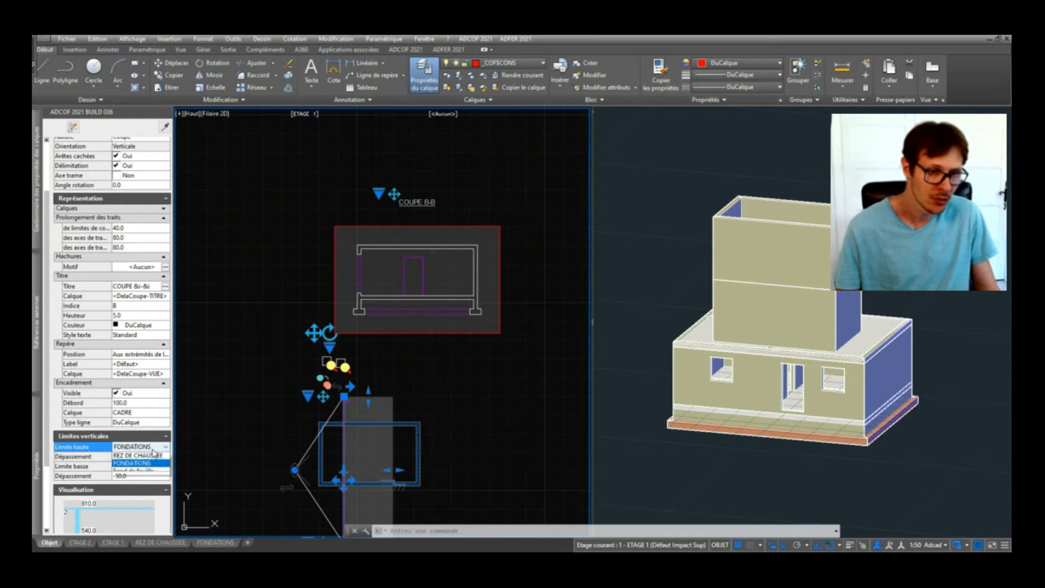
click(146, 458)
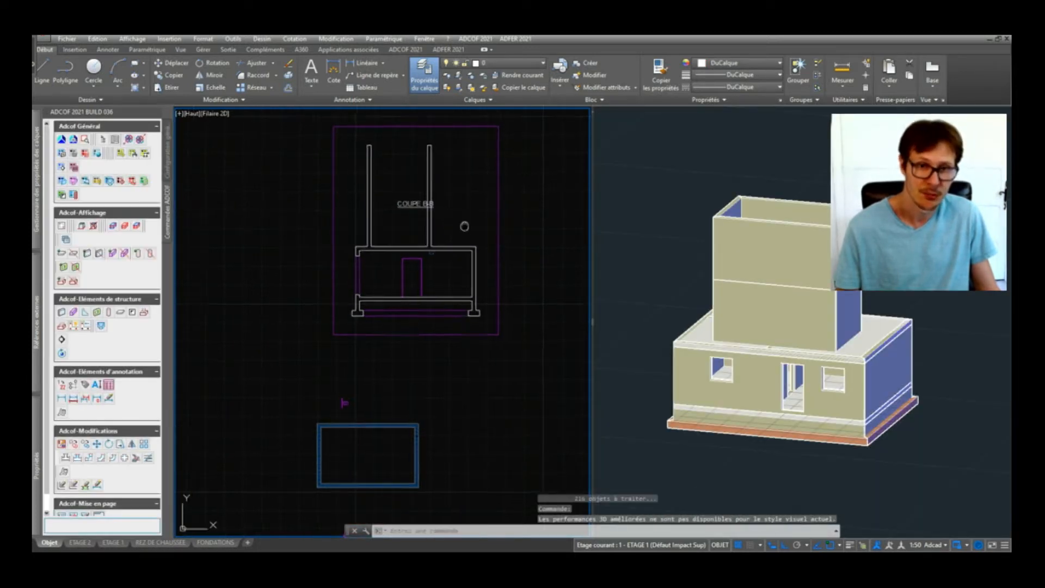
Step: Move the COUPE B-B title above the section's frame
middle_drag(464, 227, 422, 328)
click(371, 305)
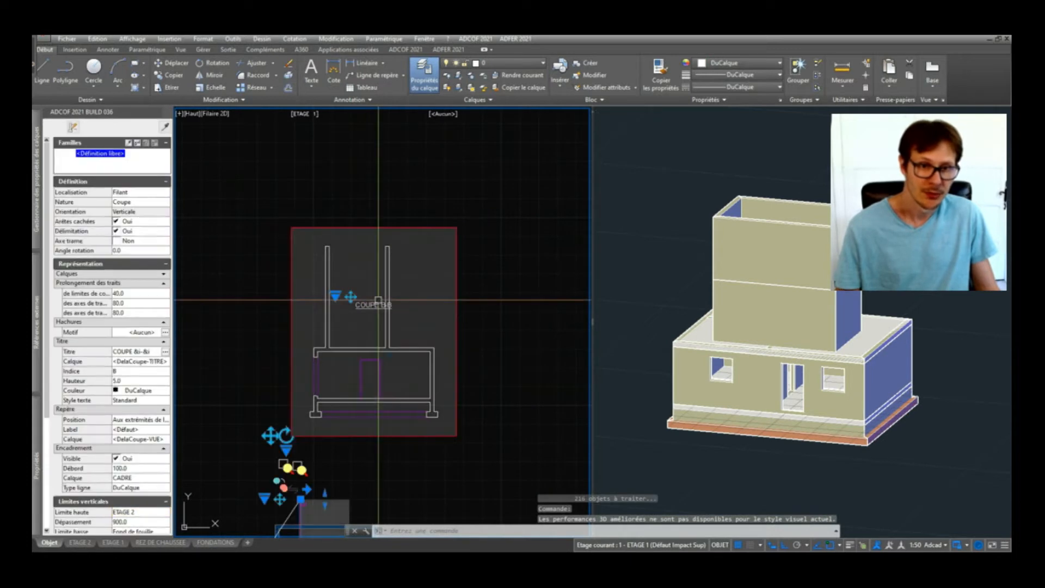
click(359, 295)
click(360, 204)
key(Escape)
key(Escape)
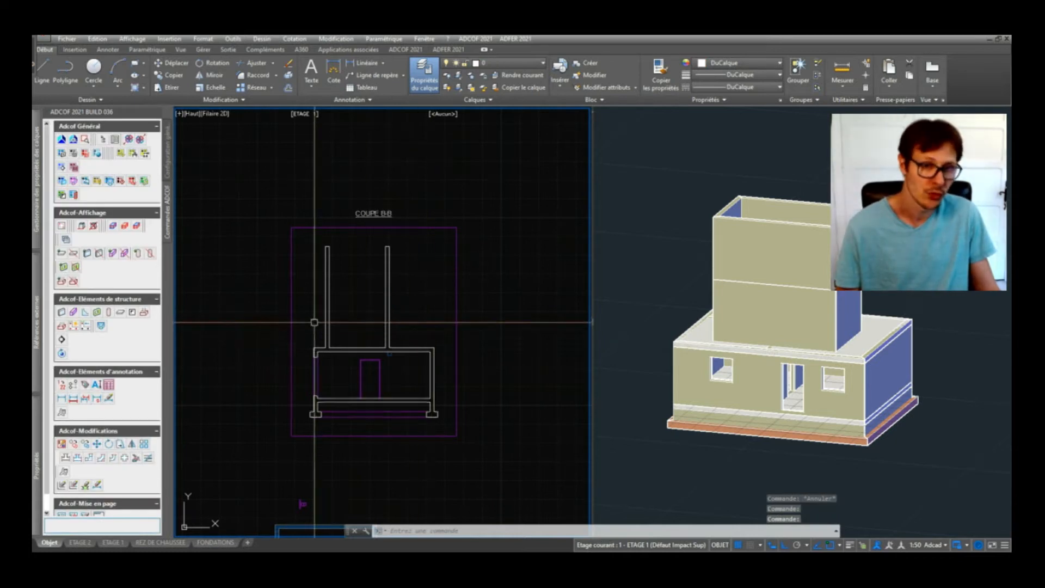
Step: Examine section B-B, especially the junction of the upper-storey walls with the slab and the dashed outline beneath it
scroll(314, 314, up, 2)
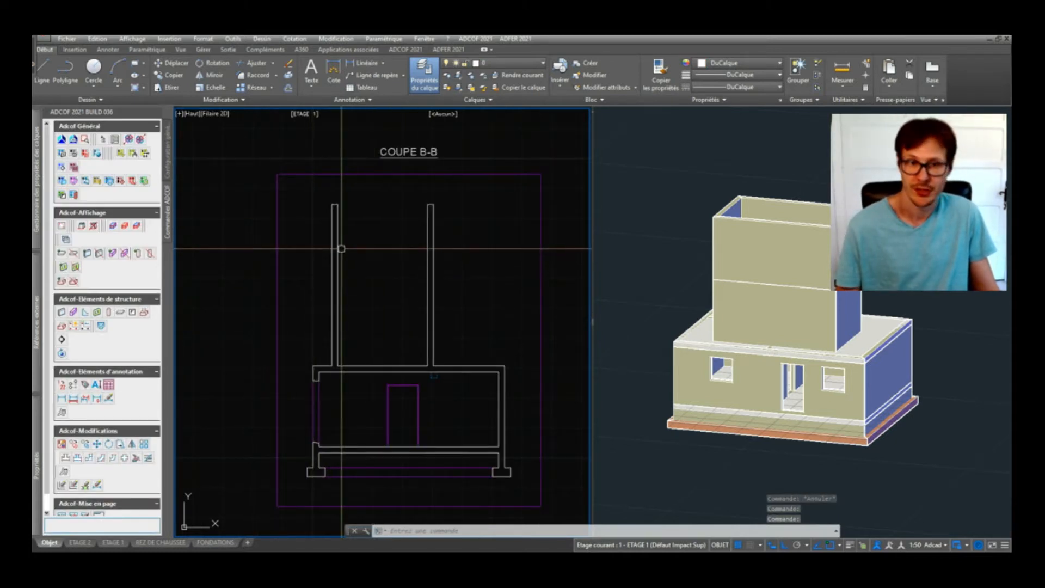
click(339, 245)
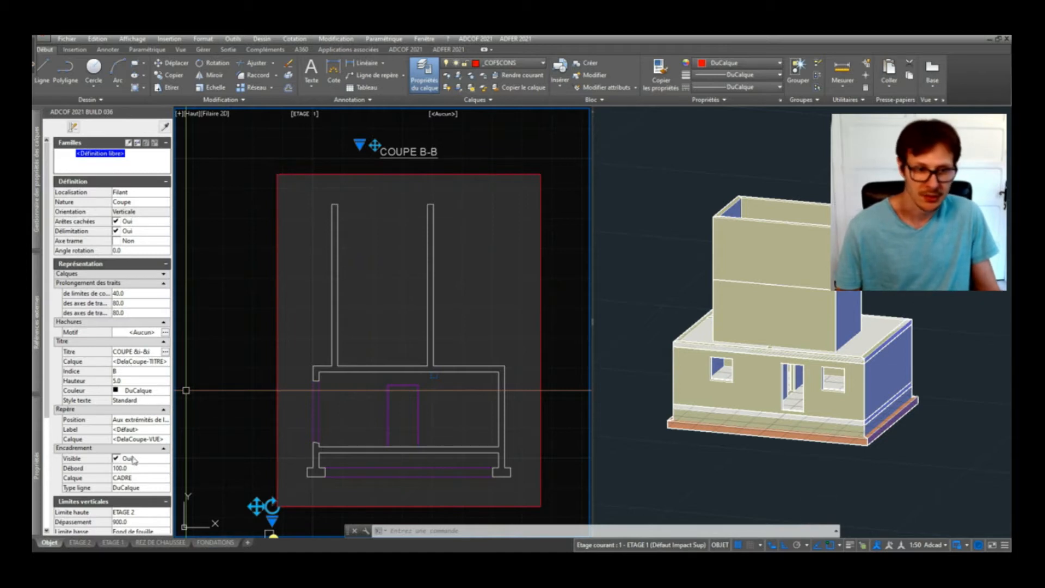
key(Escape)
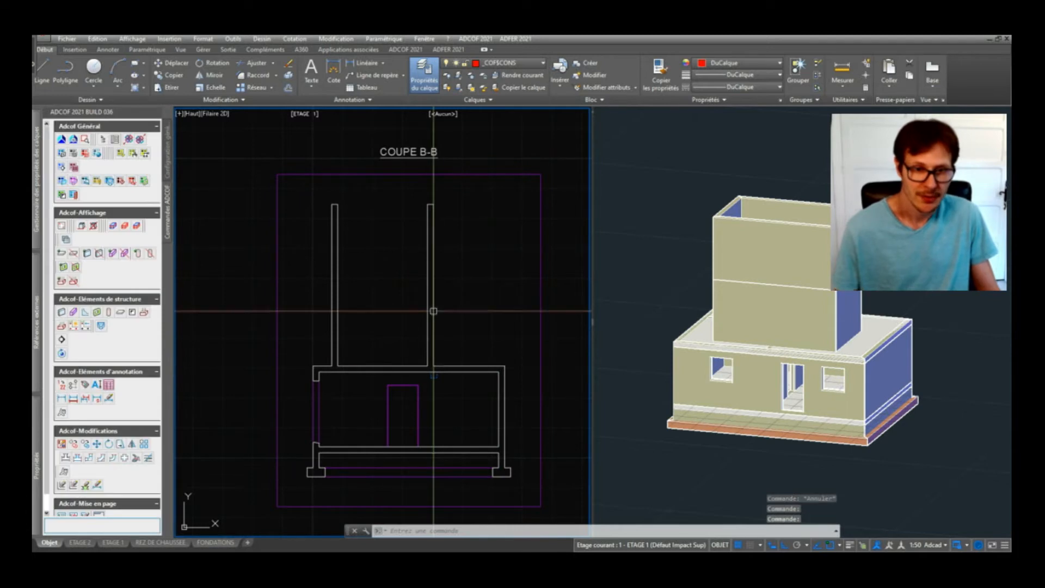
scroll(413, 398, up, 4)
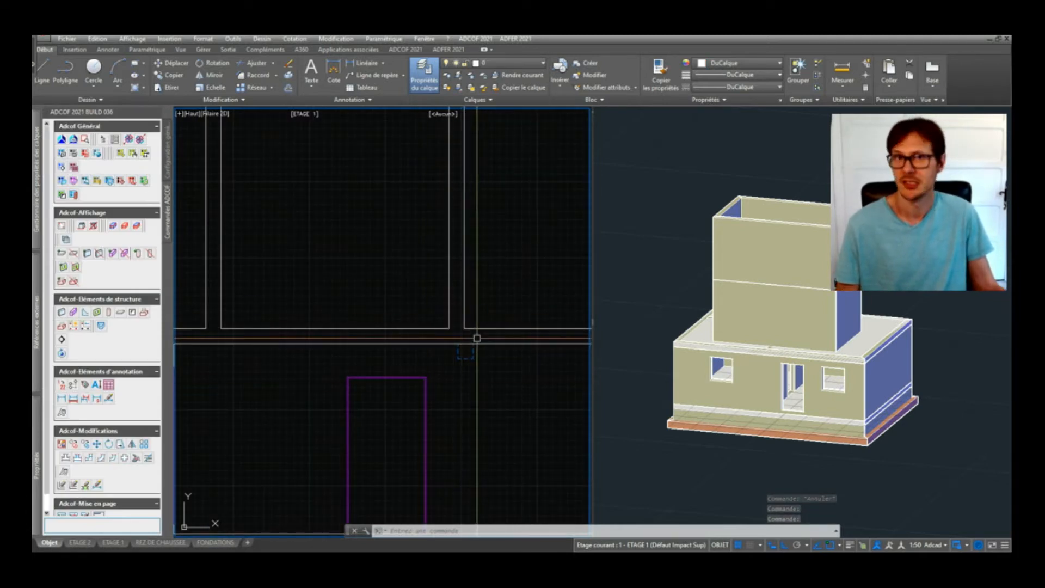
scroll(472, 342, down, 2)
scroll(462, 348, up, 2)
scroll(462, 334, up, 4)
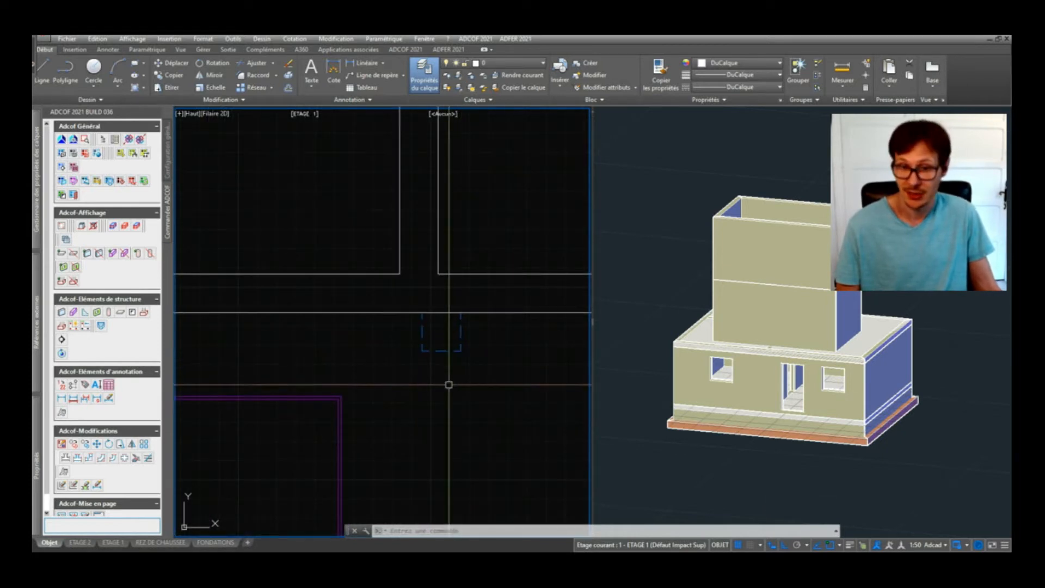
scroll(448, 384, down, 2)
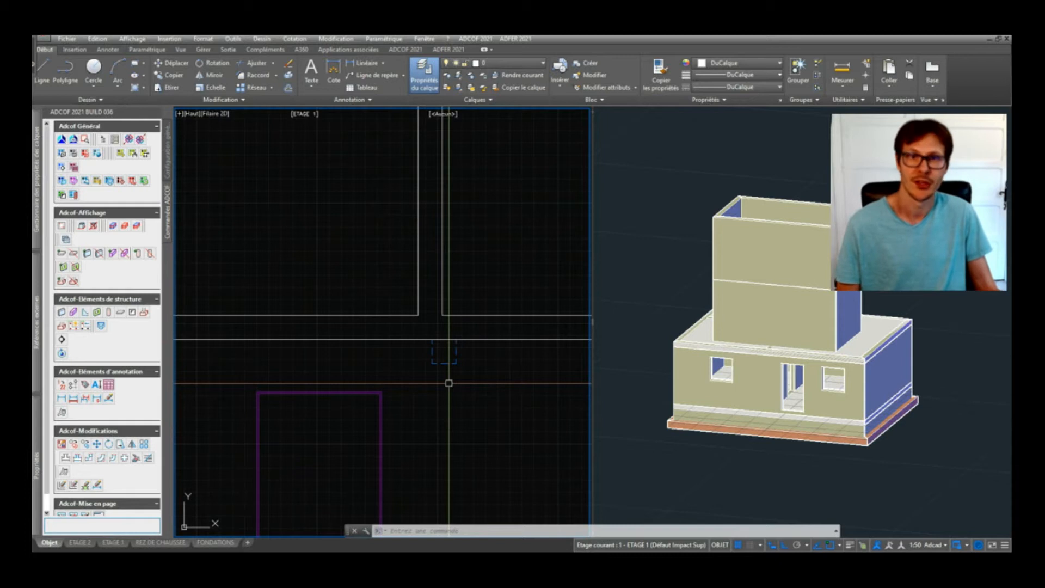
scroll(443, 346, down, 5)
scroll(381, 369, up, 5)
scroll(378, 369, down, 6)
scroll(385, 320, up, 2)
scroll(359, 345, down, 2)
middle_drag(363, 345, 406, 371)
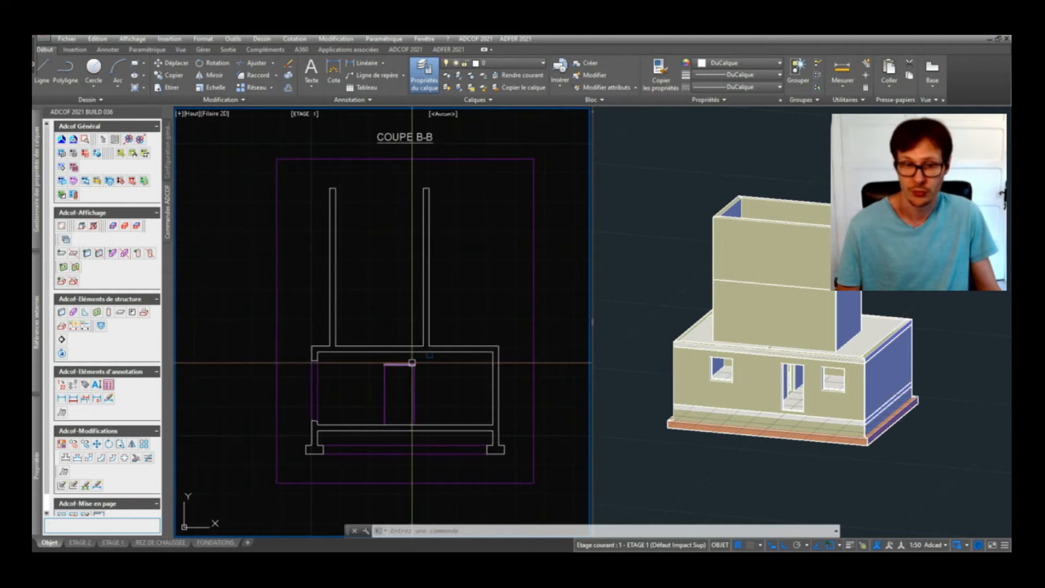
Step: Examine the stacked ETAGE 1 and ETAGE 2 walls above the ground floor in the 3D view
click(841, 392)
scroll(841, 391, up, 3)
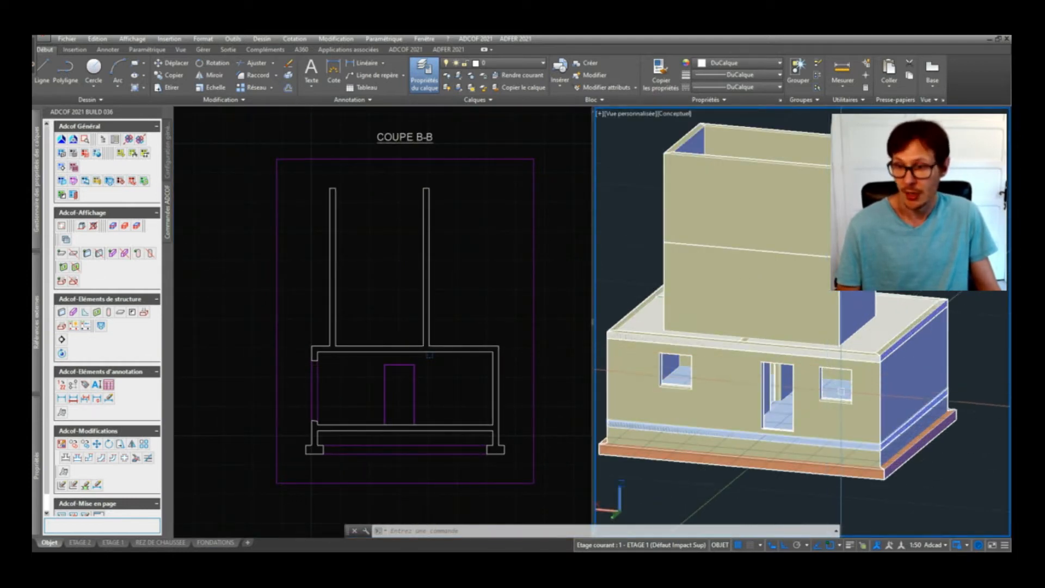
scroll(841, 391, down, 2)
scroll(842, 391, up, 2)
mouse_move(841, 391)
shift+middle_down()
mouse_move(834, 405)
mouse_move(850, 398)
mouse_move(841, 381)
mouse_move(827, 405)
shift+middle_up()
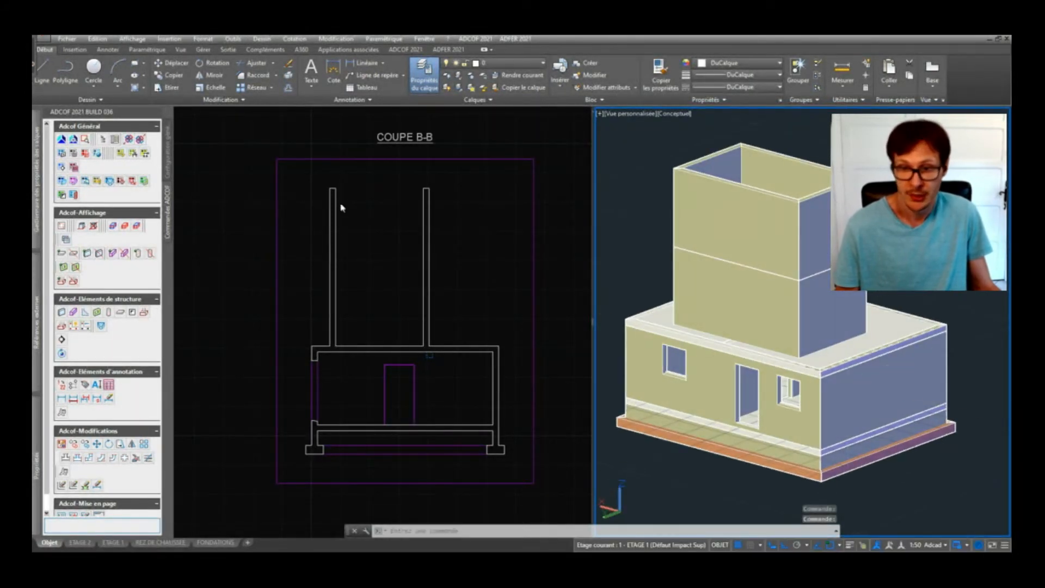
scroll(421, 254, down, 2)
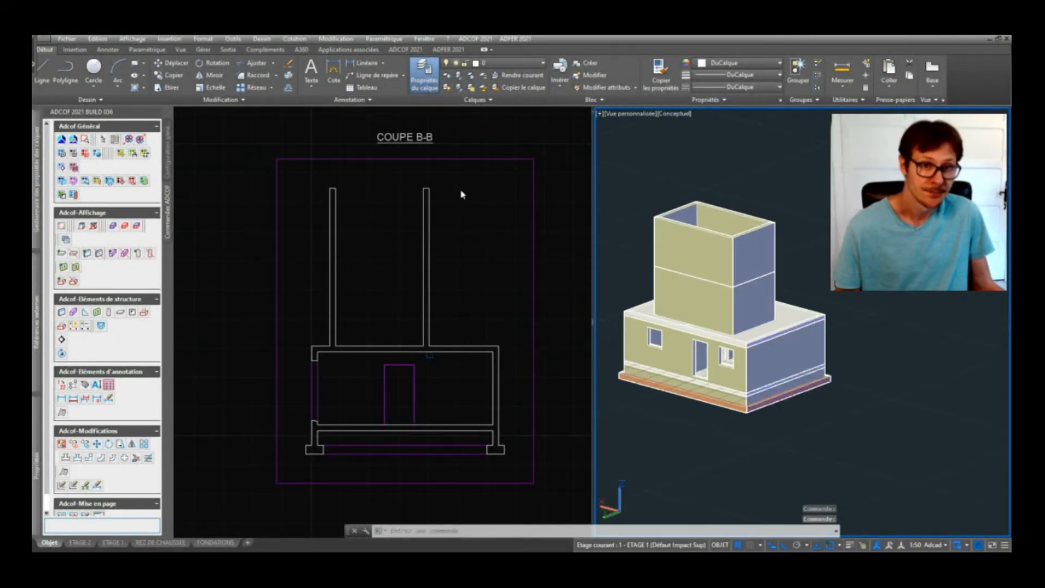
scroll(461, 194, up, 2)
Step: Set ETAGE 1 as the storey shown in the plan view and display its rectangular wall outline
click(469, 371)
scroll(468, 371, down, 2)
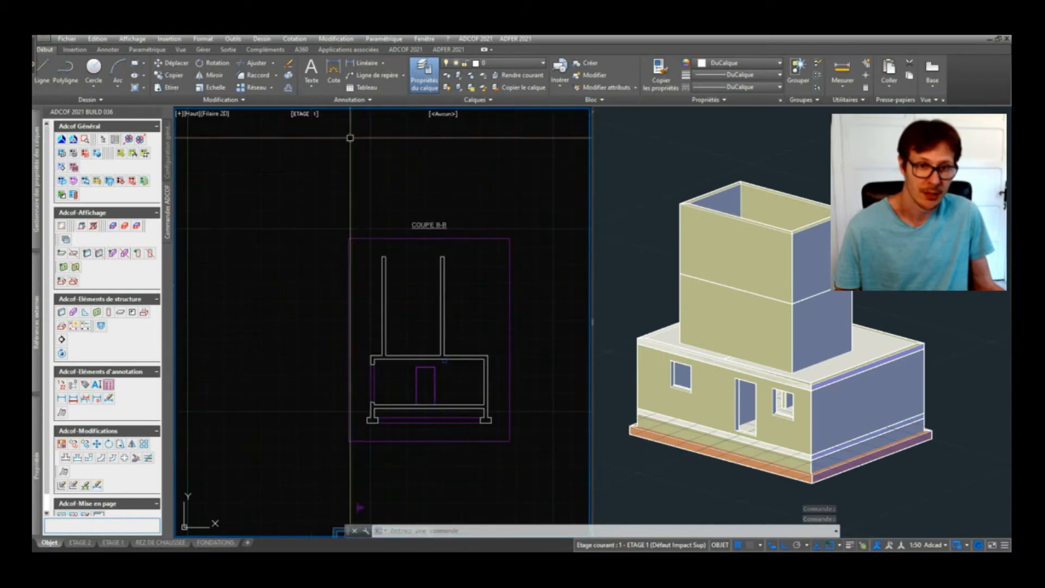
click(306, 115)
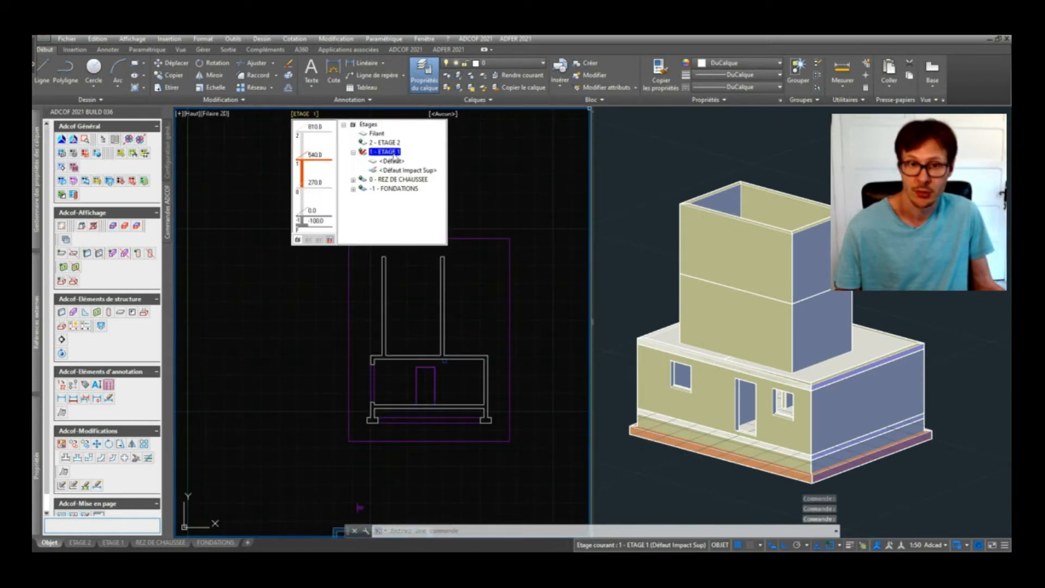
click(392, 154)
key(Escape)
scroll(365, 224, down, 3)
middle_drag(361, 424, 361, 322)
scroll(361, 322, up, 6)
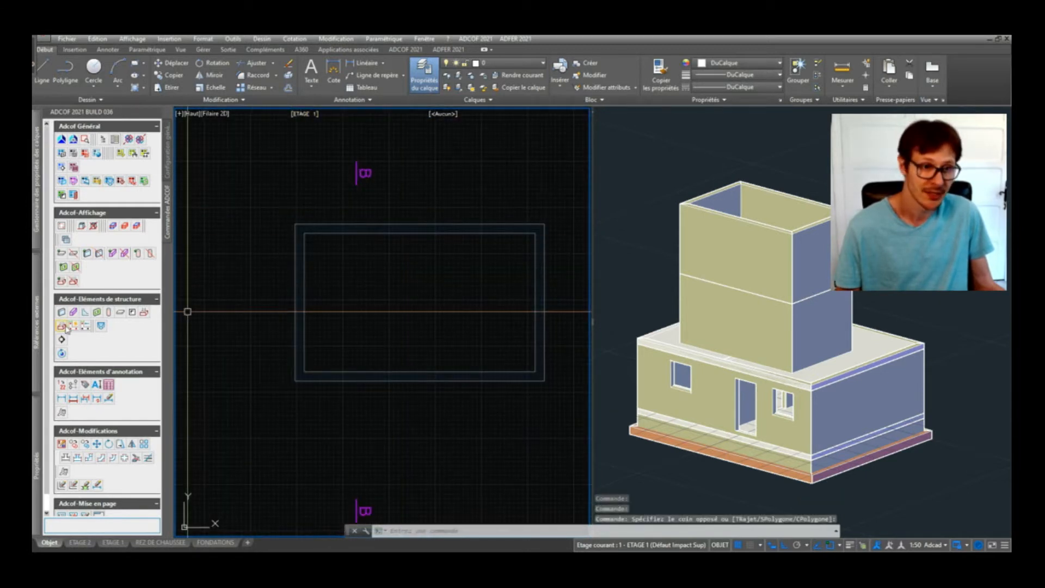
Step: Draw a closed slab on ETAGE 1 through the four outer corners of the rectangular walls
click(122, 314)
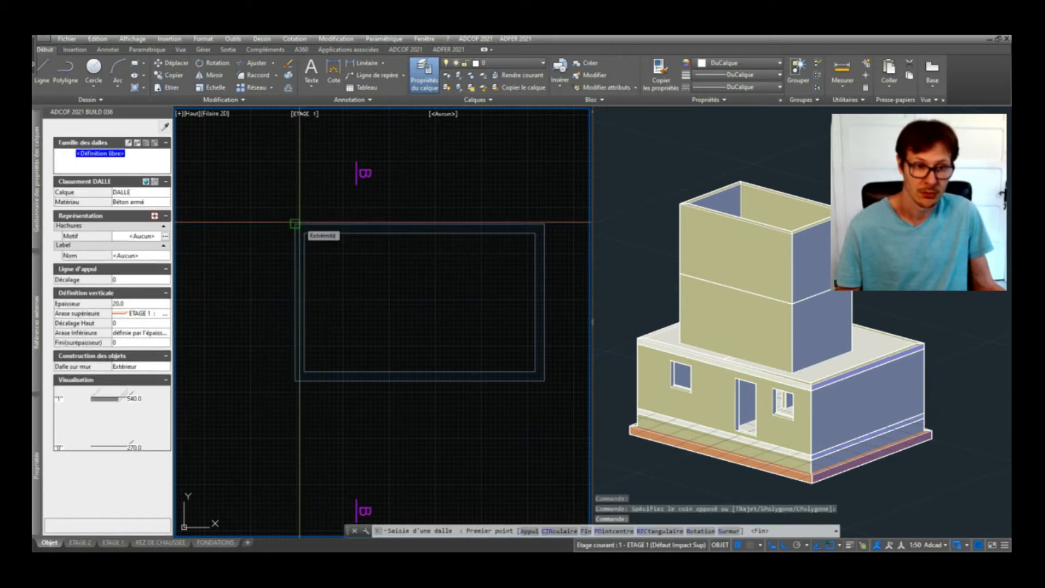
click(294, 223)
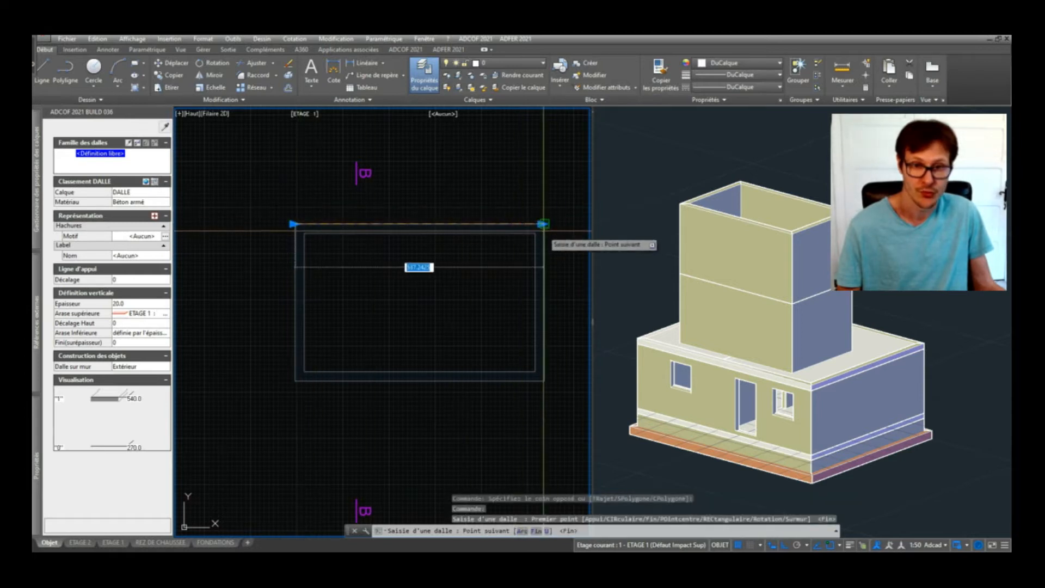
click(542, 224)
click(545, 381)
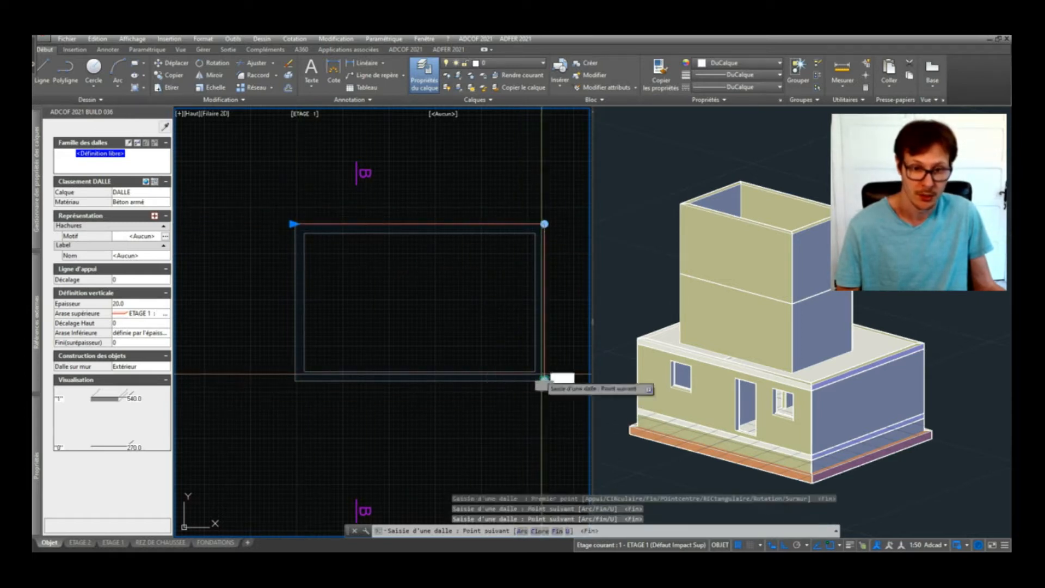
click(311, 378)
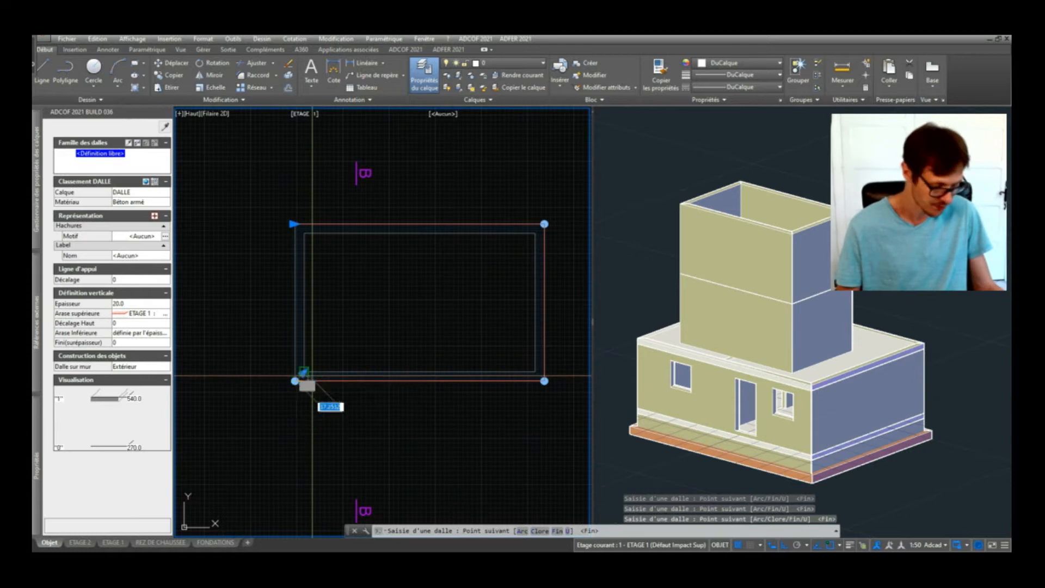
text(C)
key(Return)
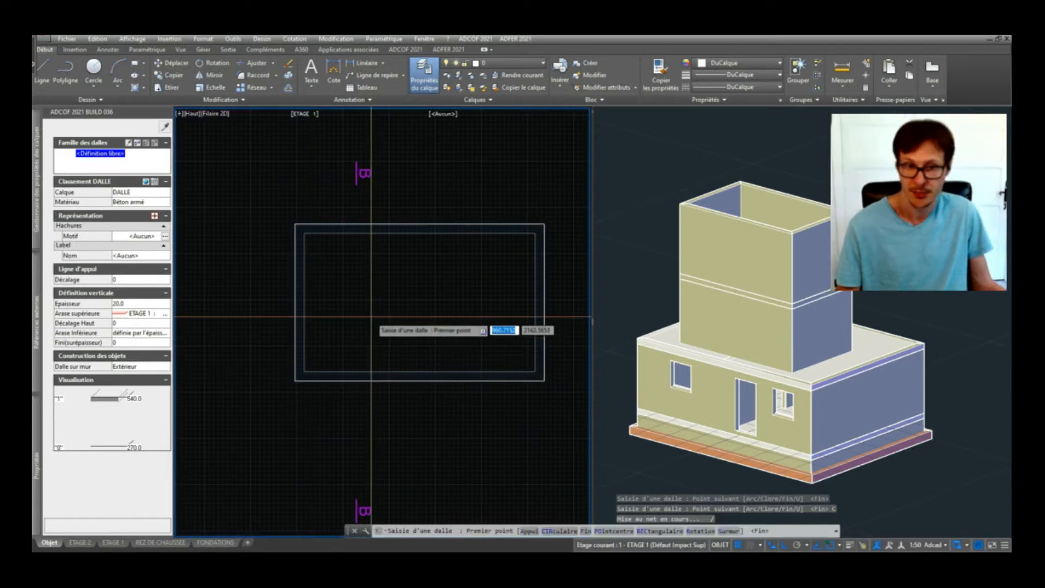
mouse_move(784, 318)
shift+middle_down()
mouse_move(802, 366)
mouse_move(798, 305)
shift+middle_up()
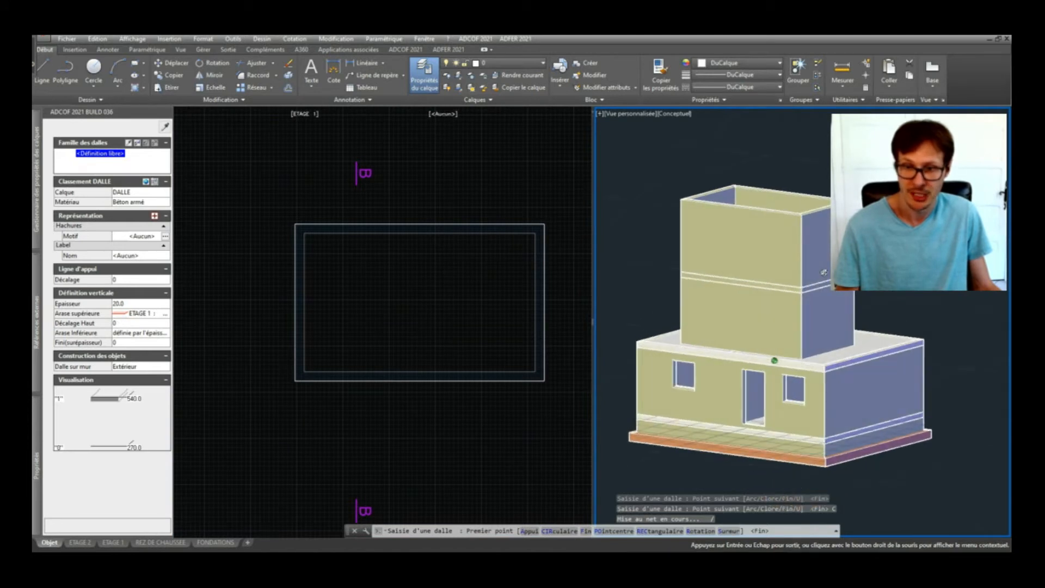
click(389, 316)
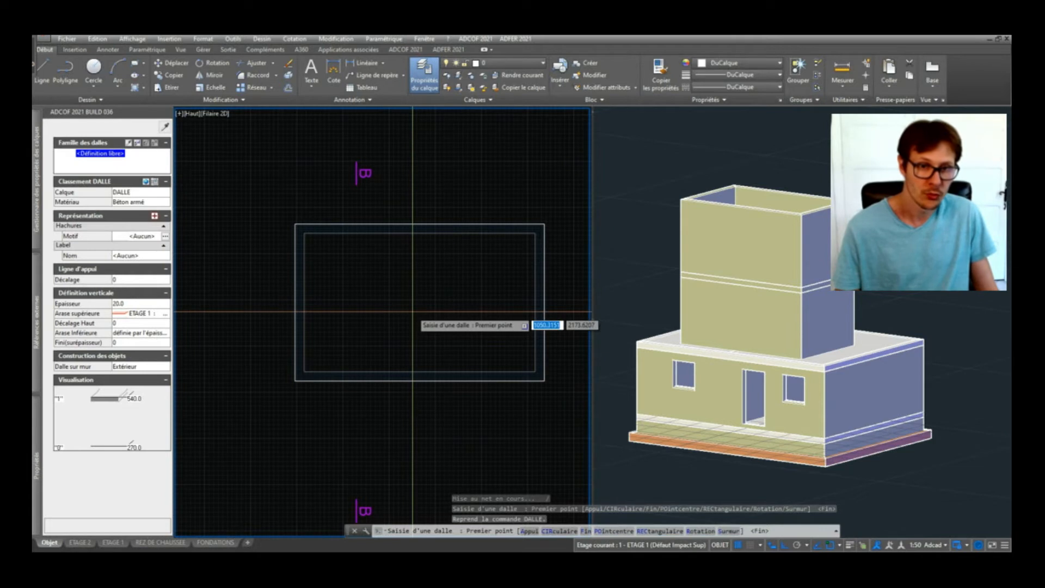
key(Escape)
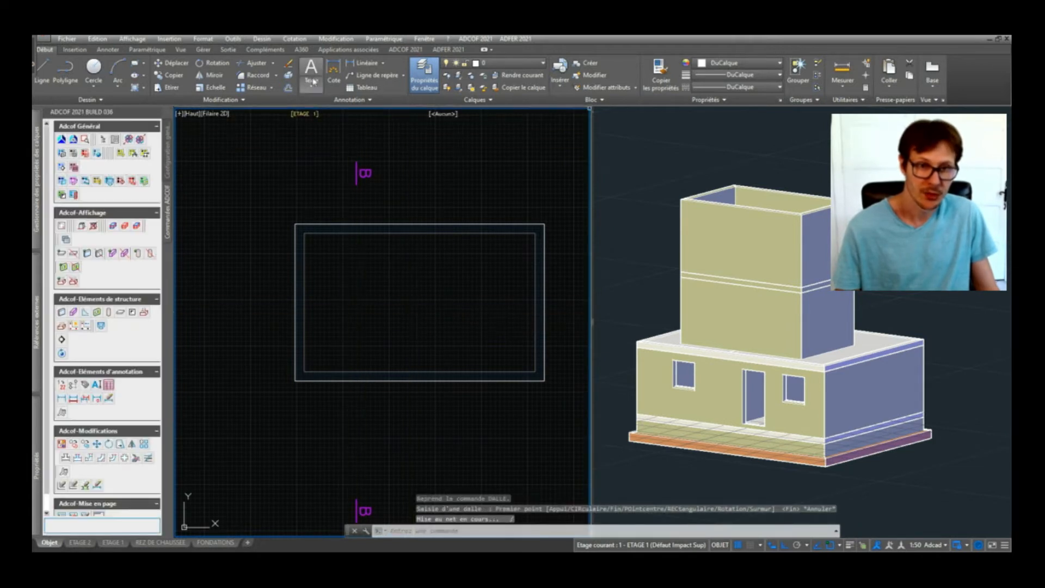
Step: Switch the plan to ETAGE 2 and draw a closed slab through the four outer corners of its walls
click(307, 115)
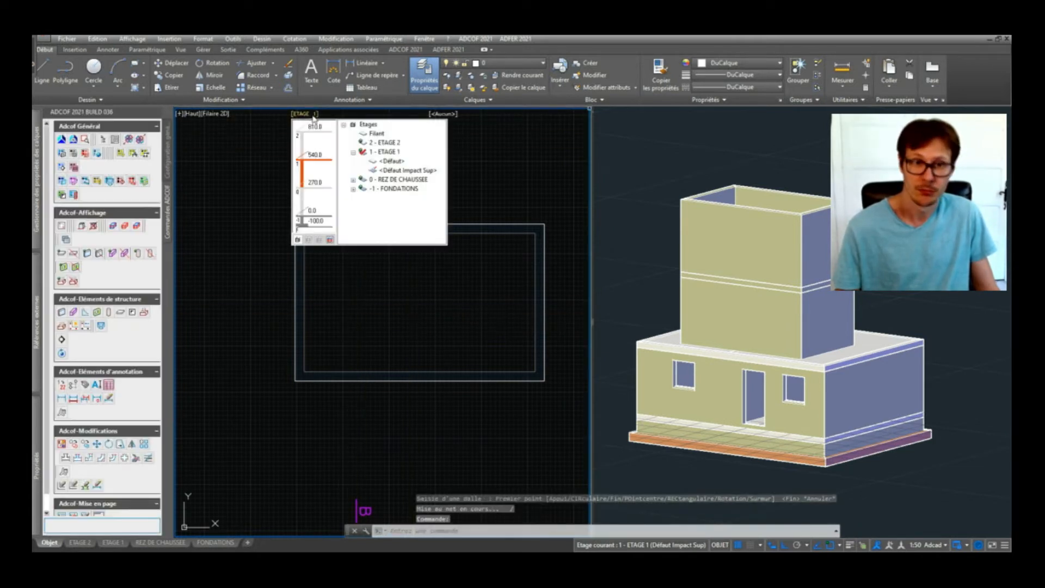
click(395, 144)
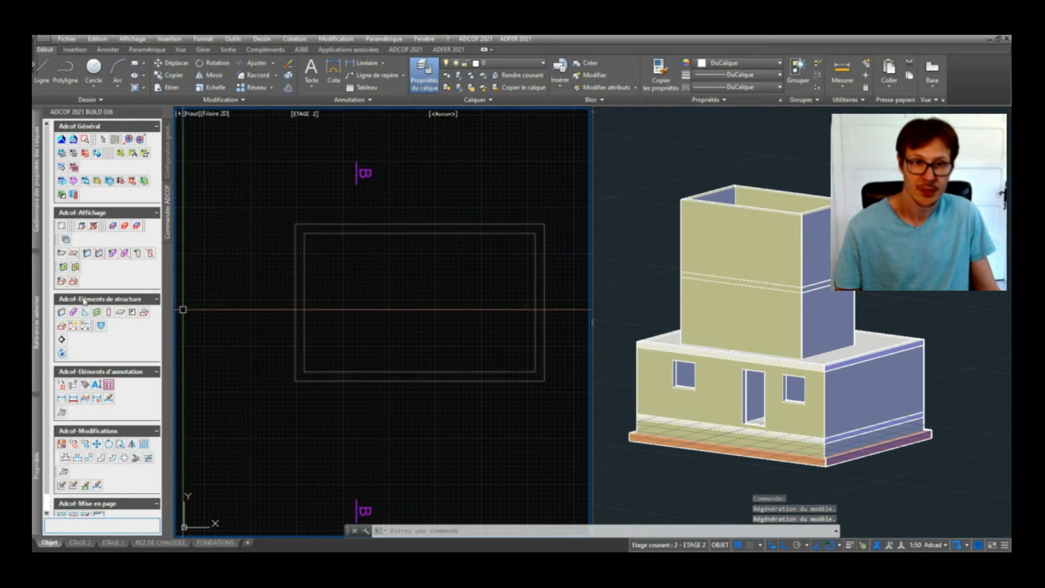
click(121, 313)
click(295, 224)
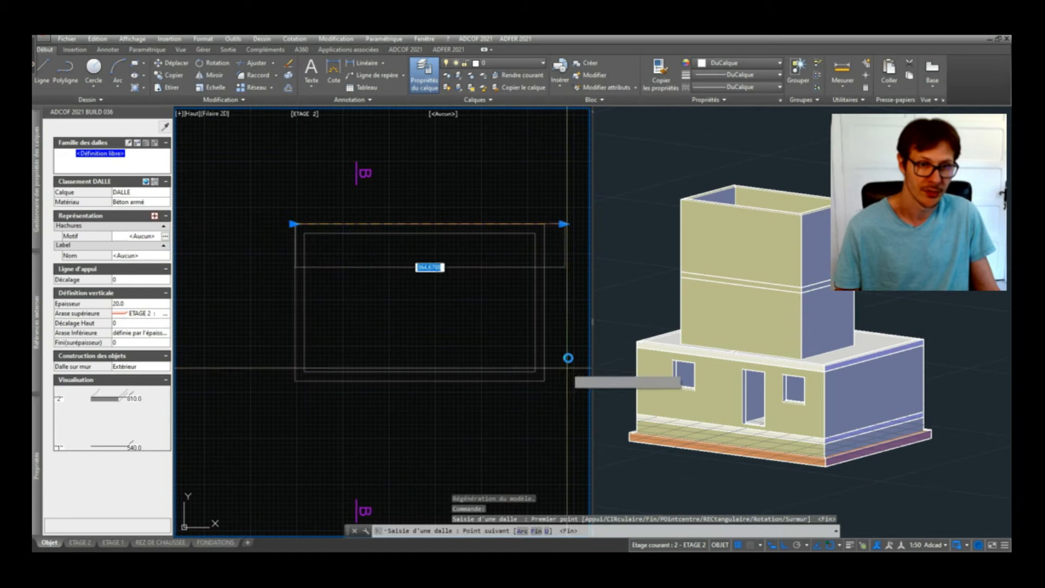
click(545, 223)
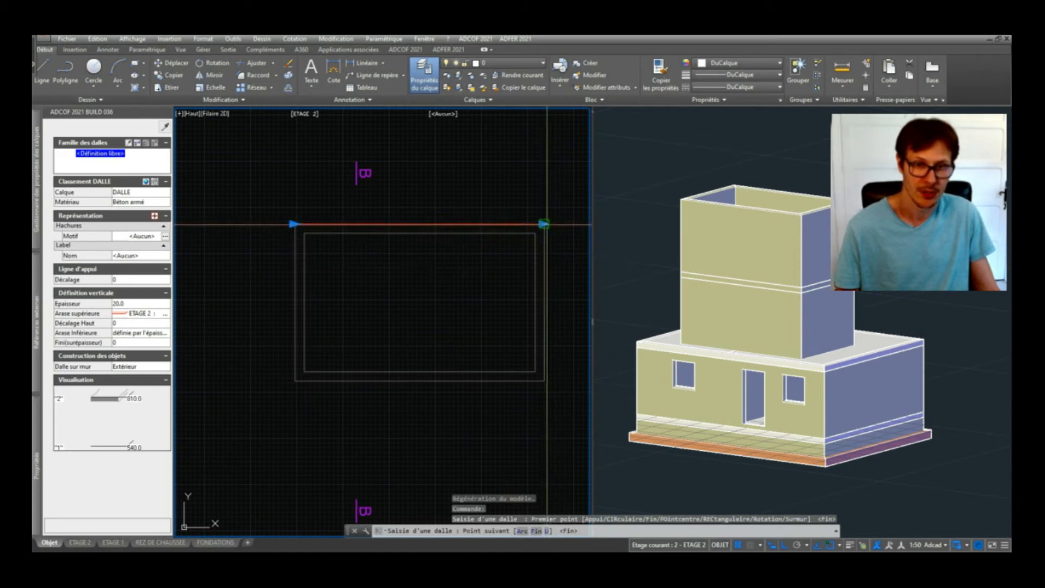
click(545, 380)
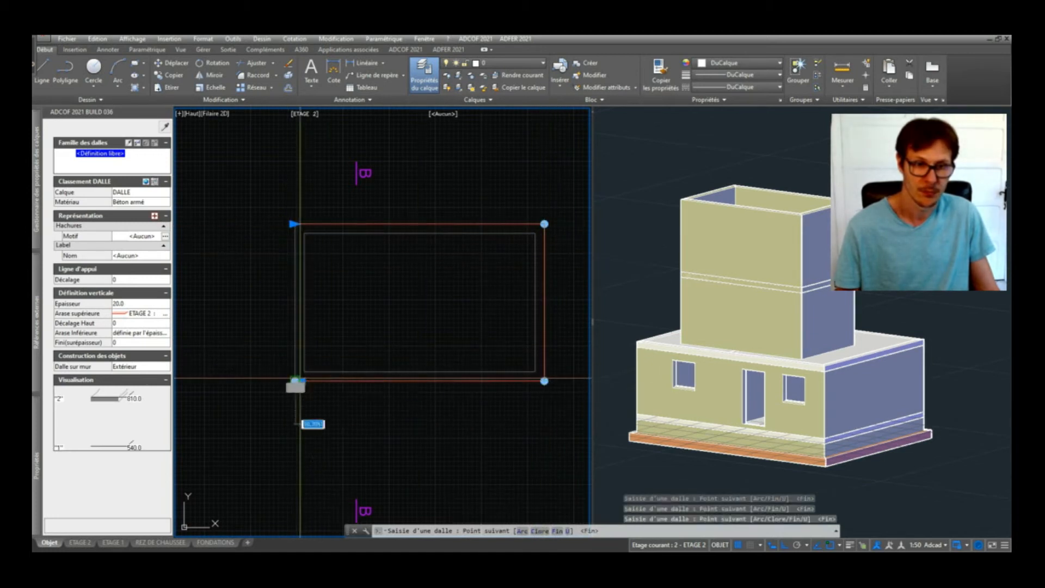
click(295, 380)
text(C)
key(Return)
Step: Examine the slabs above the ETAGE 1 and ETAGE 2 walls from several angles in the 3D view
click(827, 284)
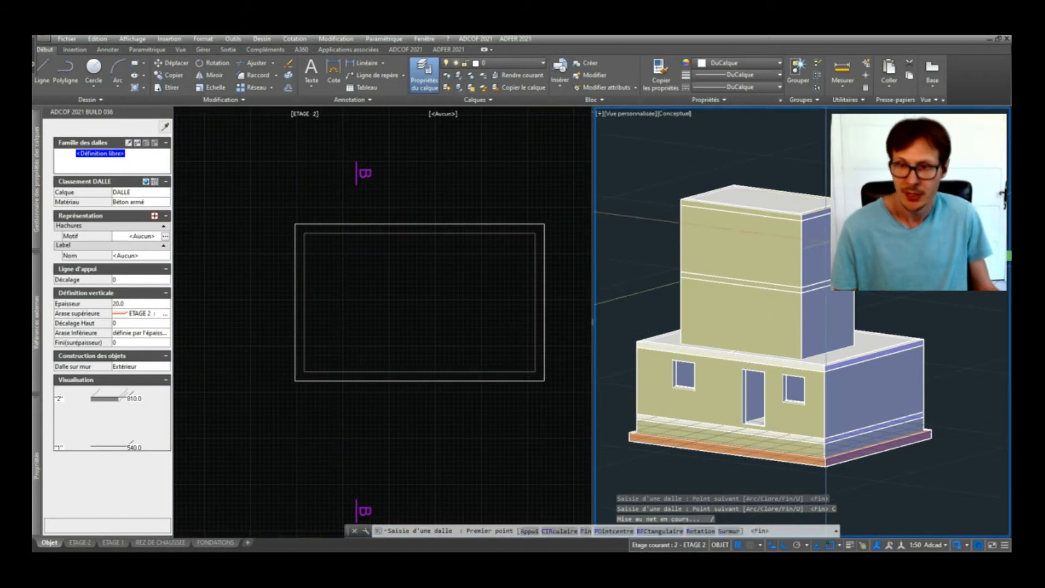
middle_drag(827, 288, 832, 304)
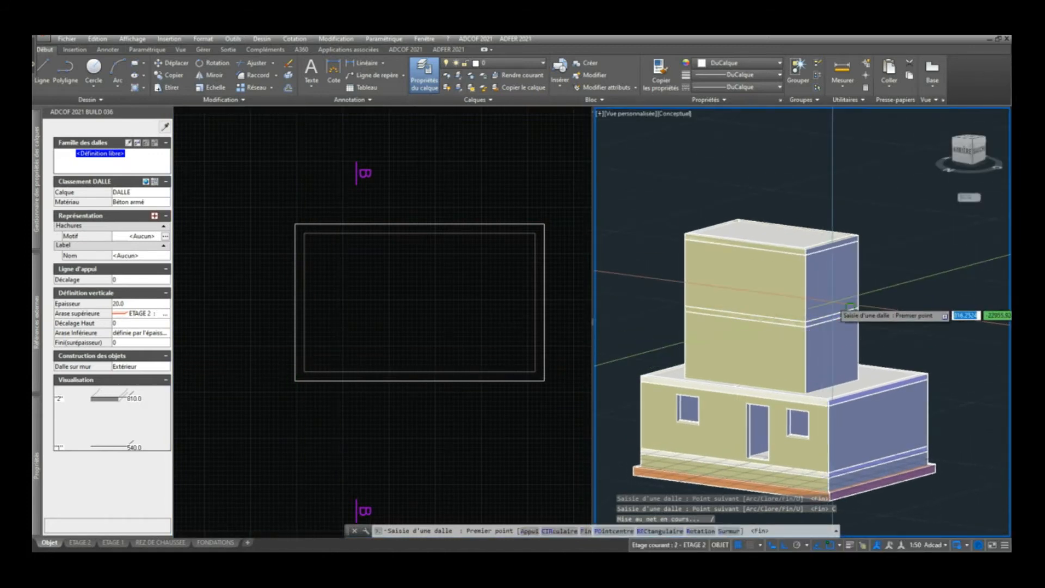
shift+middle_drag(779, 390, 810, 393)
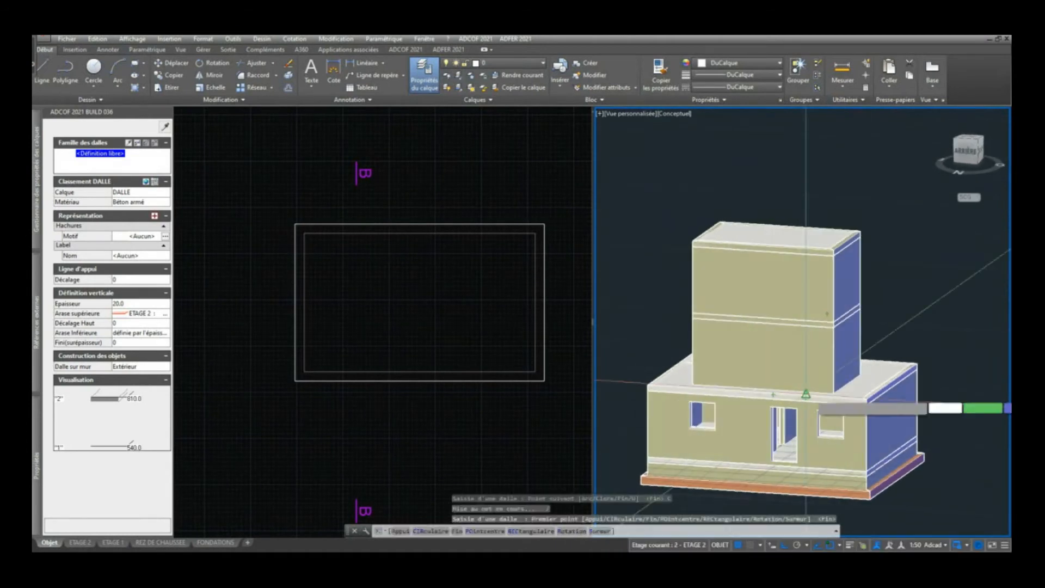
scroll(872, 241, down, 5)
scroll(872, 250, up, 3)
shift+middle_drag(871, 305, 871, 207)
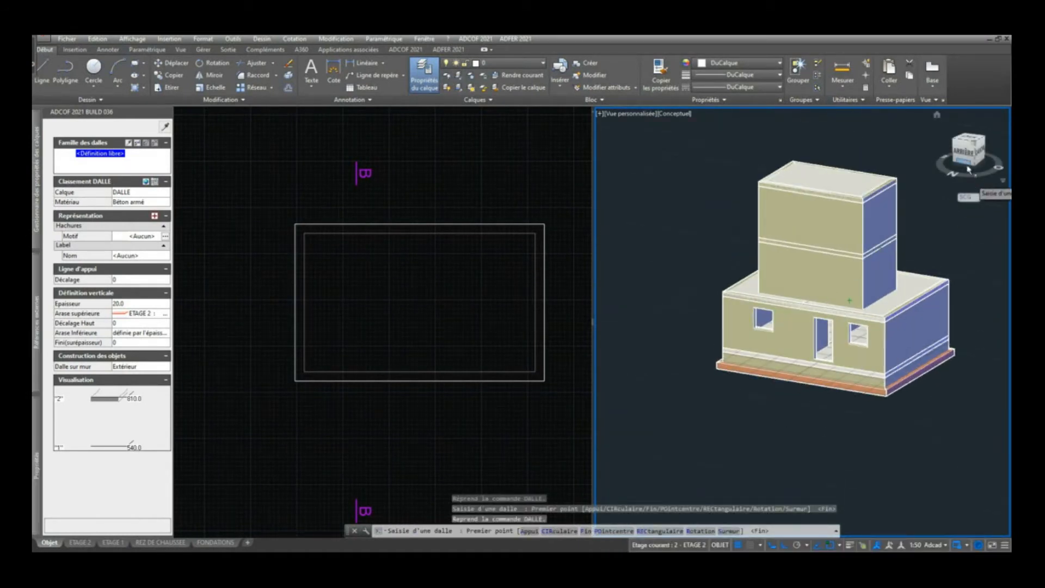
middle_drag(852, 247, 753, 296)
shift+middle_drag(793, 327, 766, 342)
scroll(697, 338, up, 3)
scroll(798, 346, down, 2)
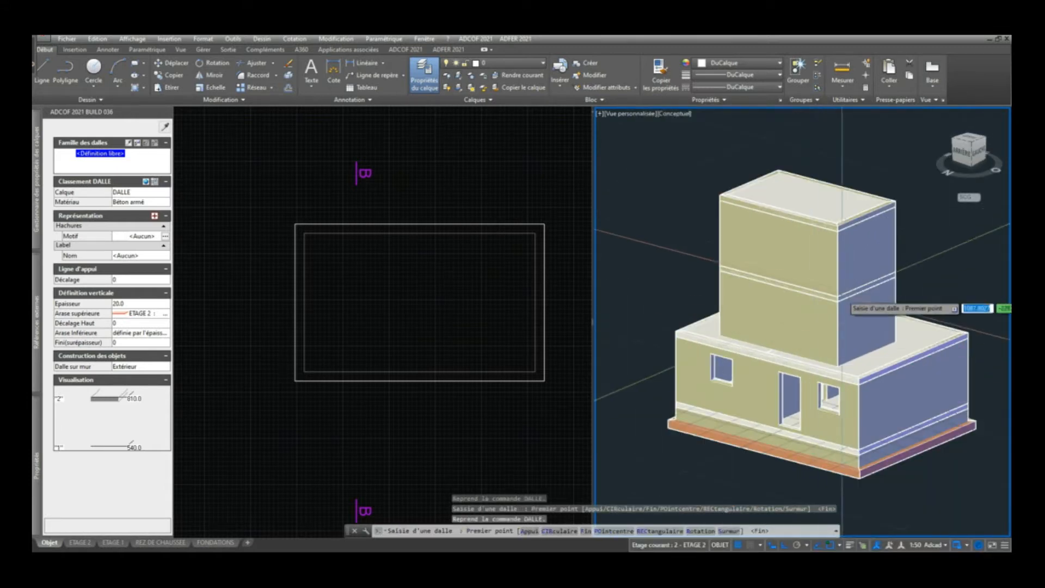
key(Escape)
Step: Edit section B-B, extend its depth limit slightly and regenerate it to include the new upper-storey slabs
click(516, 304)
click(504, 299)
scroll(461, 374, down, 6)
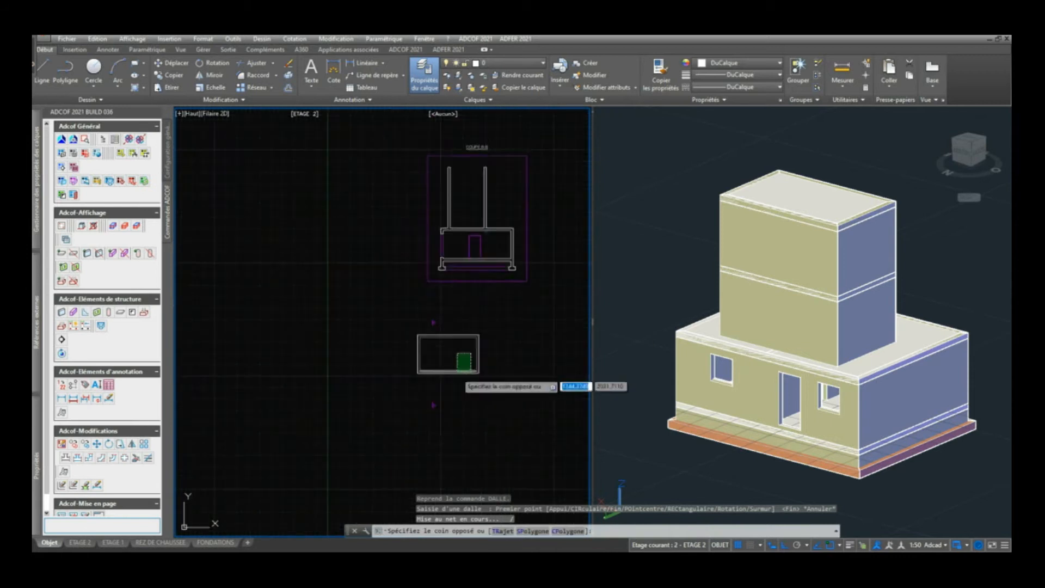
scroll(460, 198, up, 4)
middle_drag(460, 199, 446, 245)
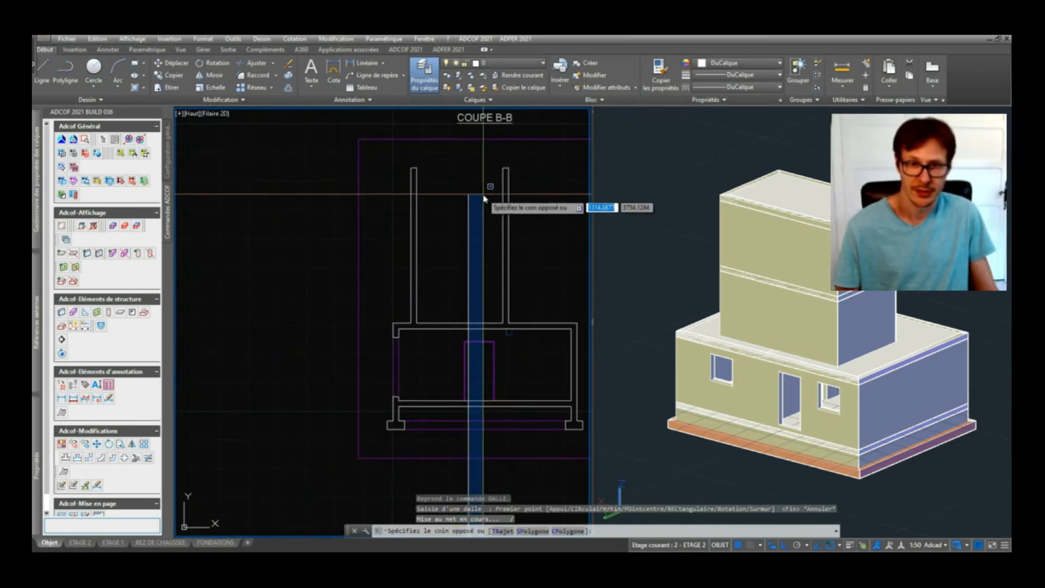
scroll(471, 195, down, 3)
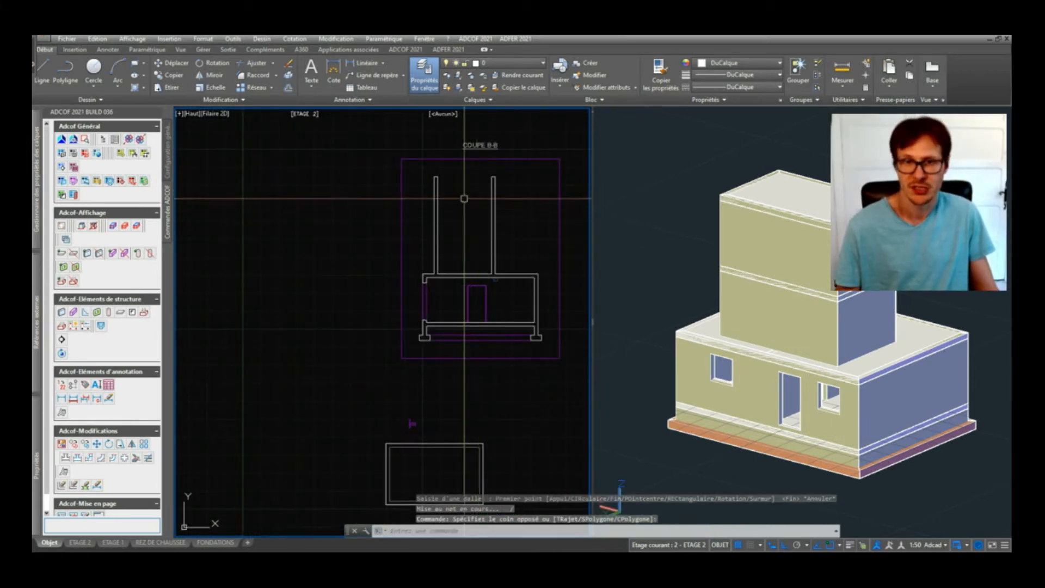
scroll(464, 199, down, 3)
scroll(441, 368, up, 3)
double_click(418, 325)
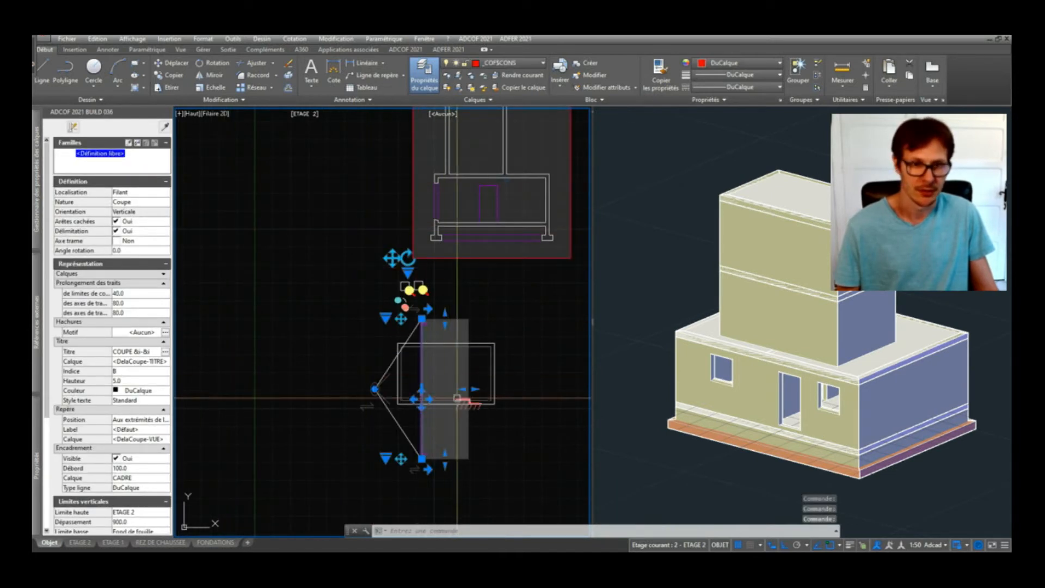
click(471, 388)
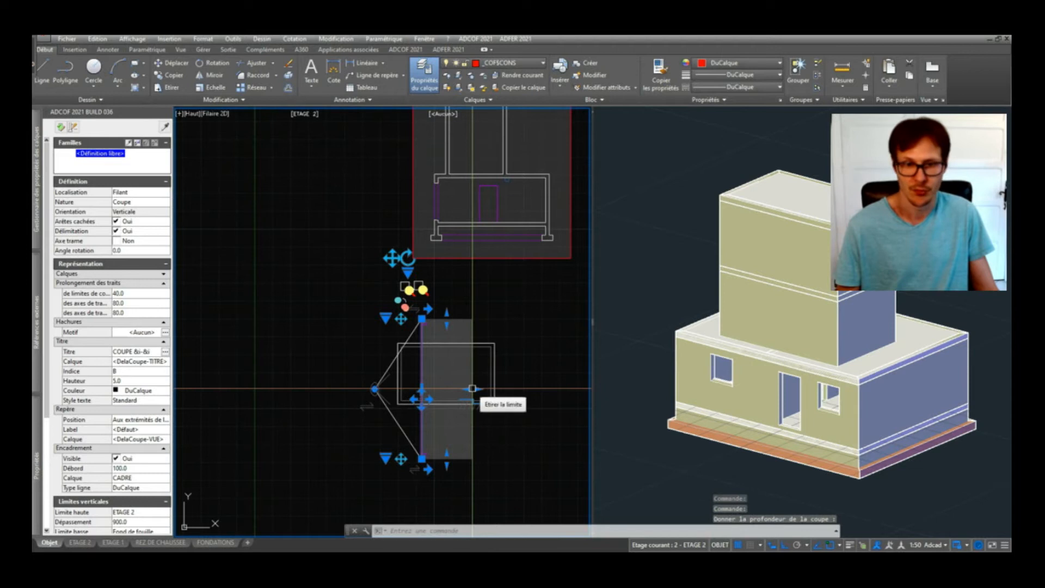
key(Escape)
click(60, 127)
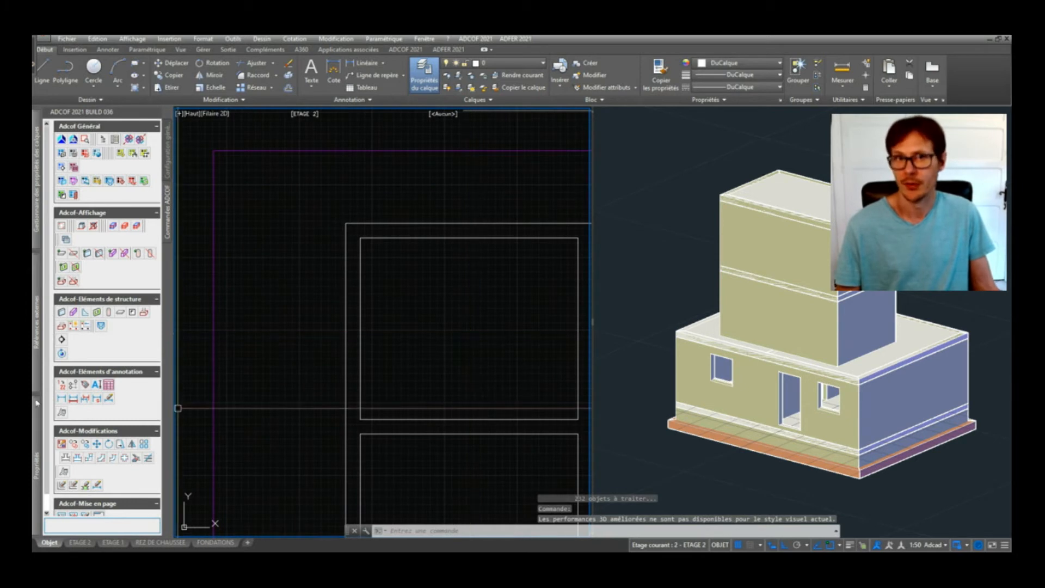
click(61, 354)
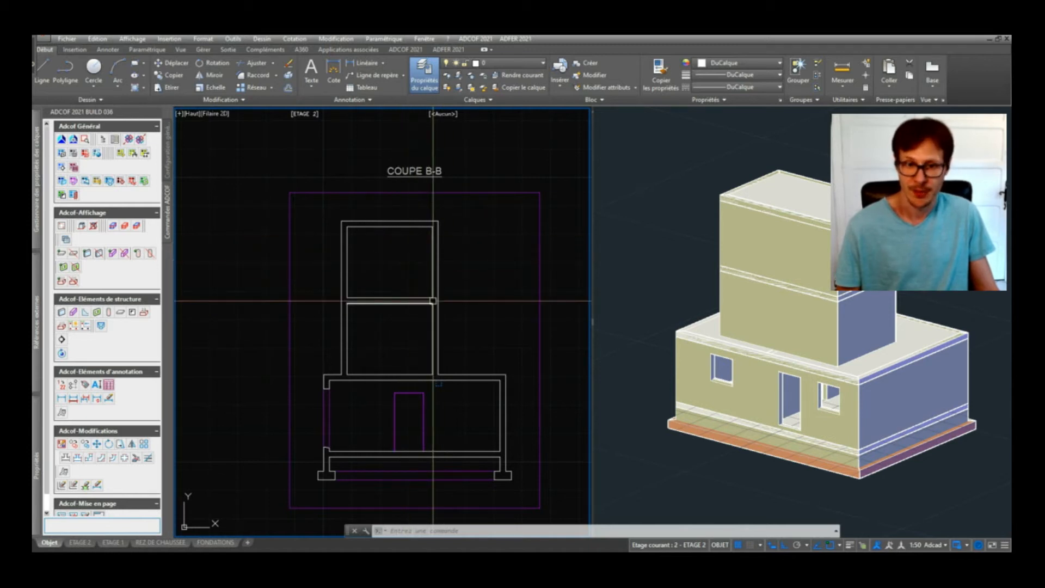
Step: Cut a closed four-sided free-form opening with one slanted edge near the middle of the ETAGE 2 slab
mouse_move(433, 300)
scroll(433, 301, down, 6)
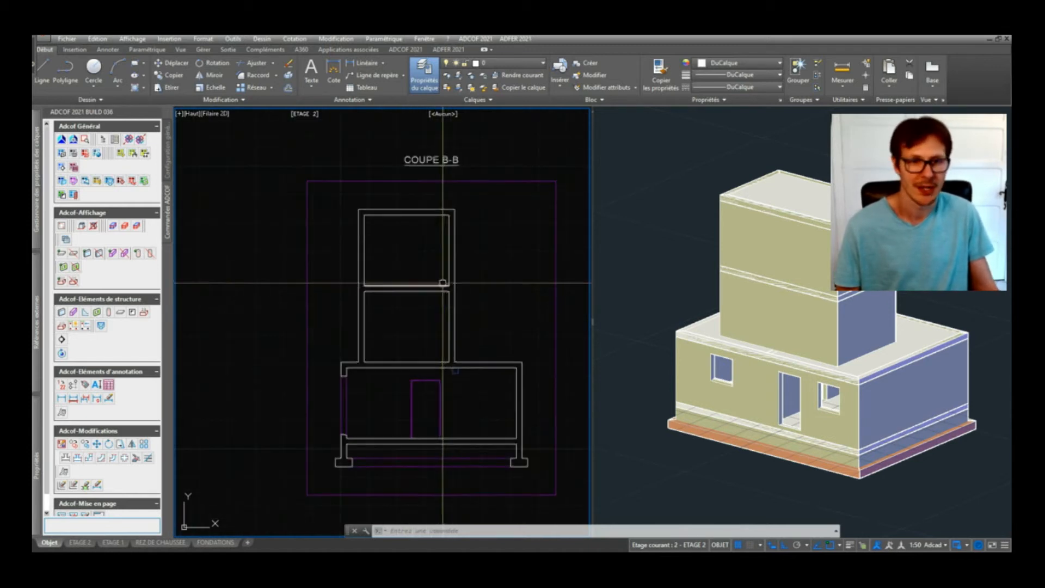
scroll(459, 164, up, 2)
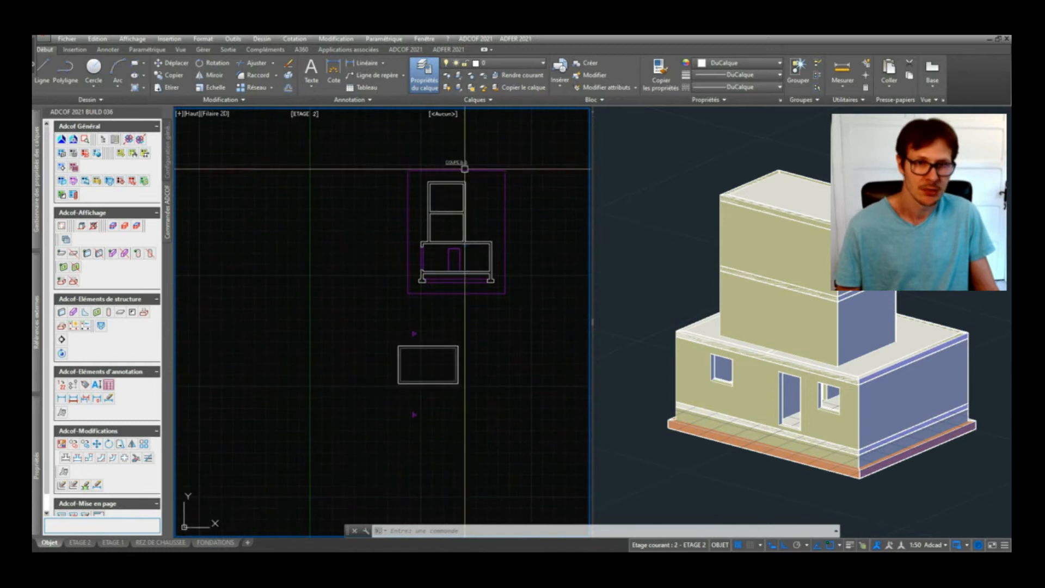
scroll(406, 354, up, 4)
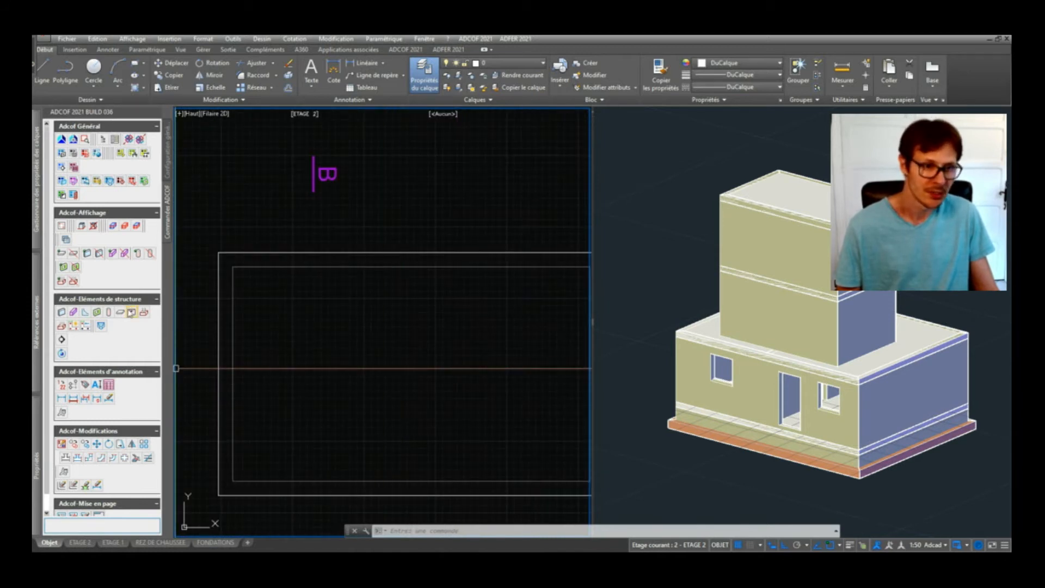
click(132, 313)
scroll(337, 330, down, 3)
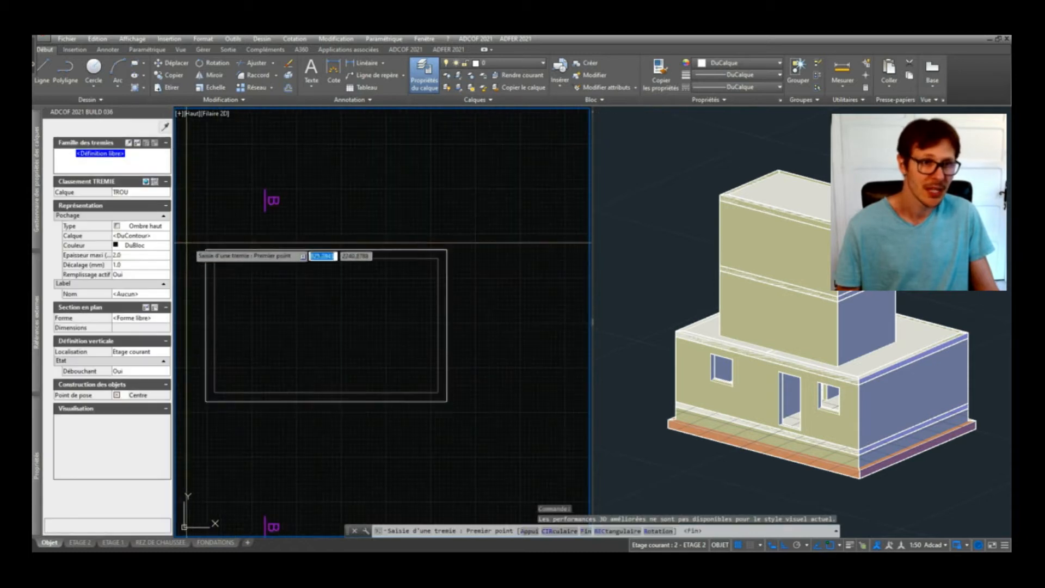
click(322, 319)
click(322, 344)
click(349, 344)
click(349, 301)
text(C)
key(Return)
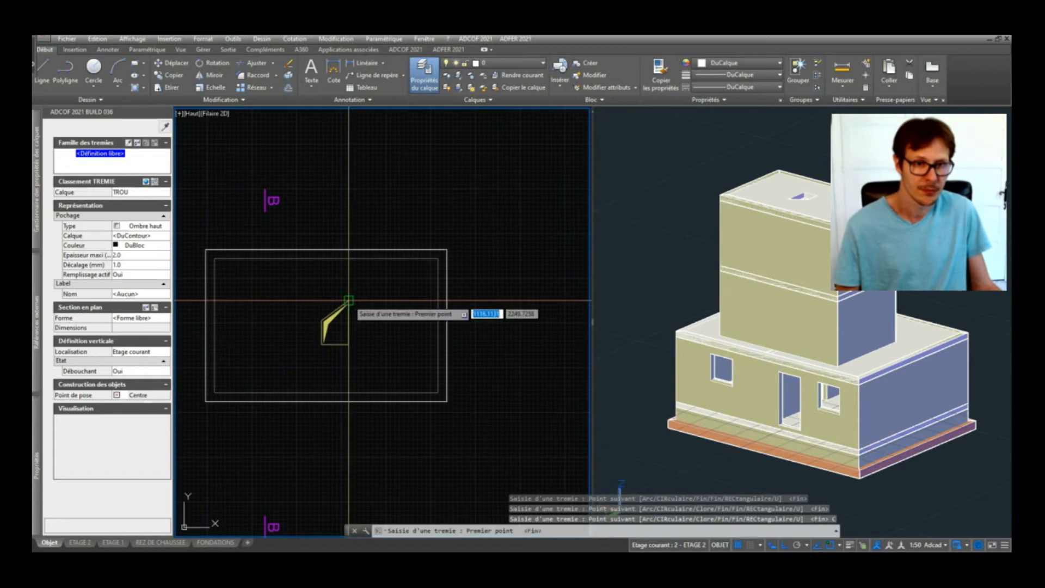
Step: Check the opening in the top slab in the 3D view and return to the plan
click(815, 215)
shift+middle_drag(815, 215, 809, 280)
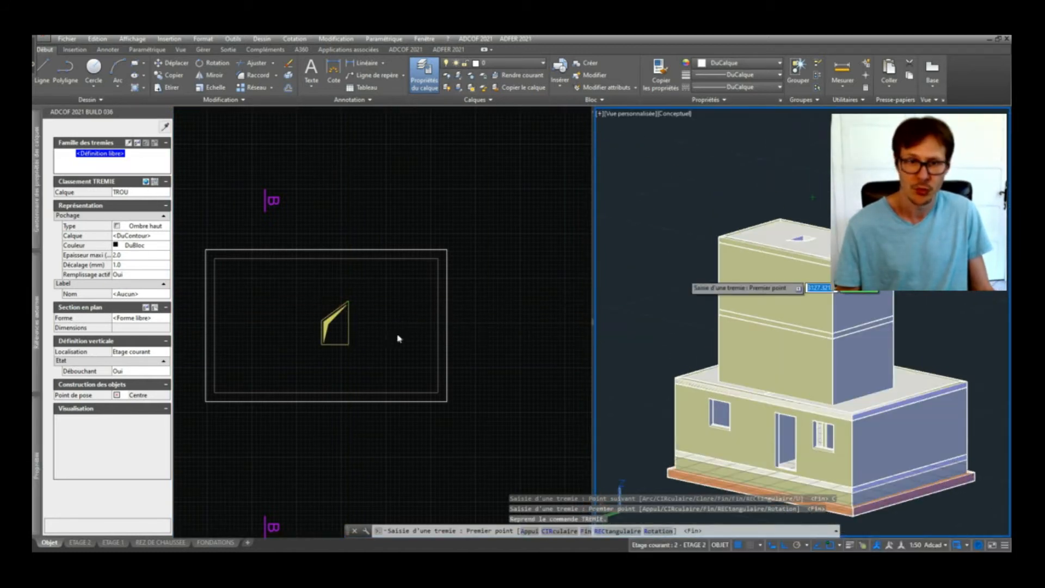
click(376, 284)
scroll(429, 277, down, 4)
scroll(430, 277, up, 4)
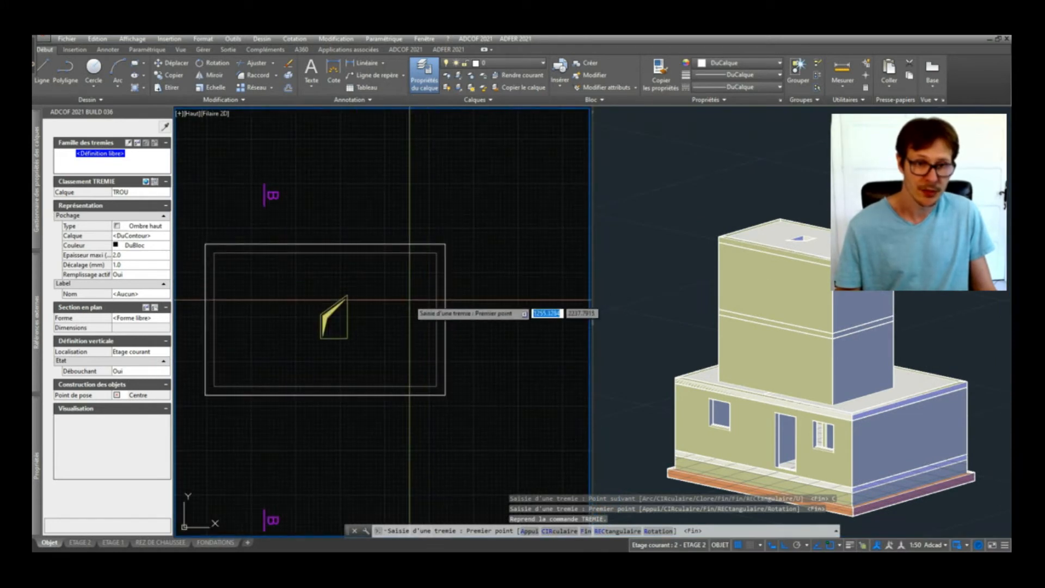
Step: Shorten section B-B's depth limit slightly, keeping it beyond the ETAGE 2 slab opening, and regenerate the section
scroll(409, 301, down, 4)
key(Escape)
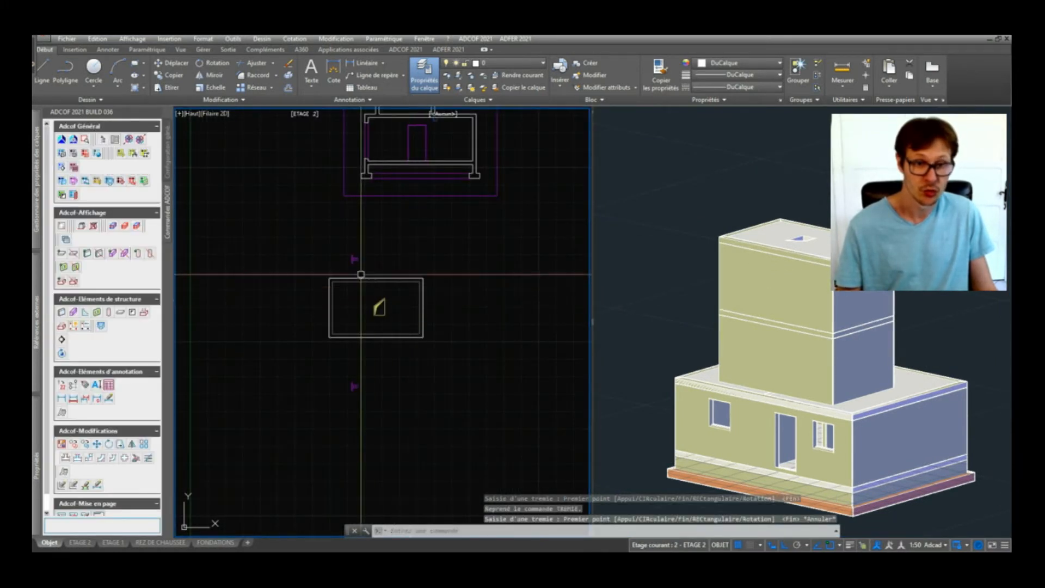
click(354, 257)
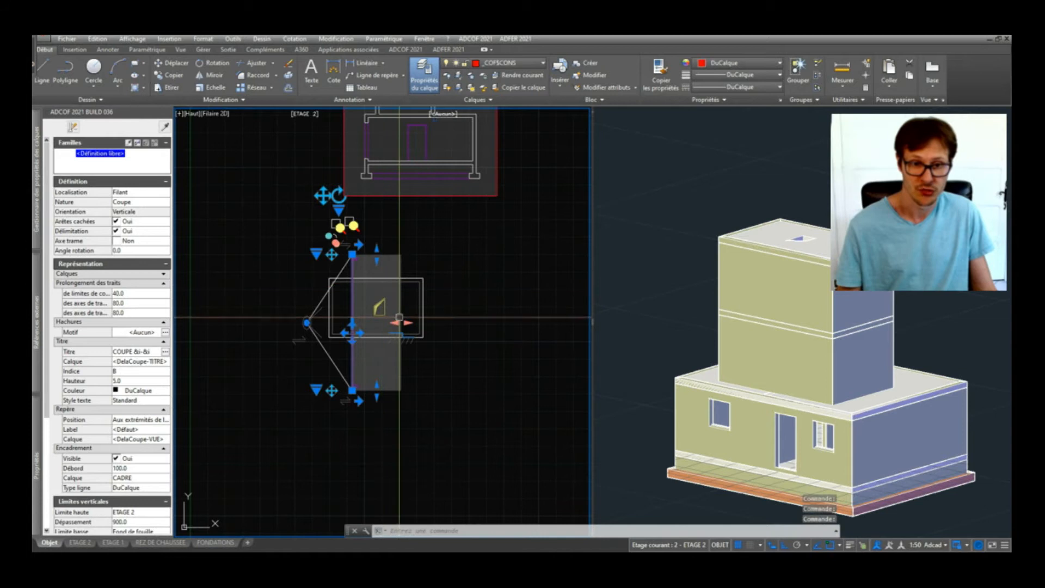
scroll(400, 305, up, 4)
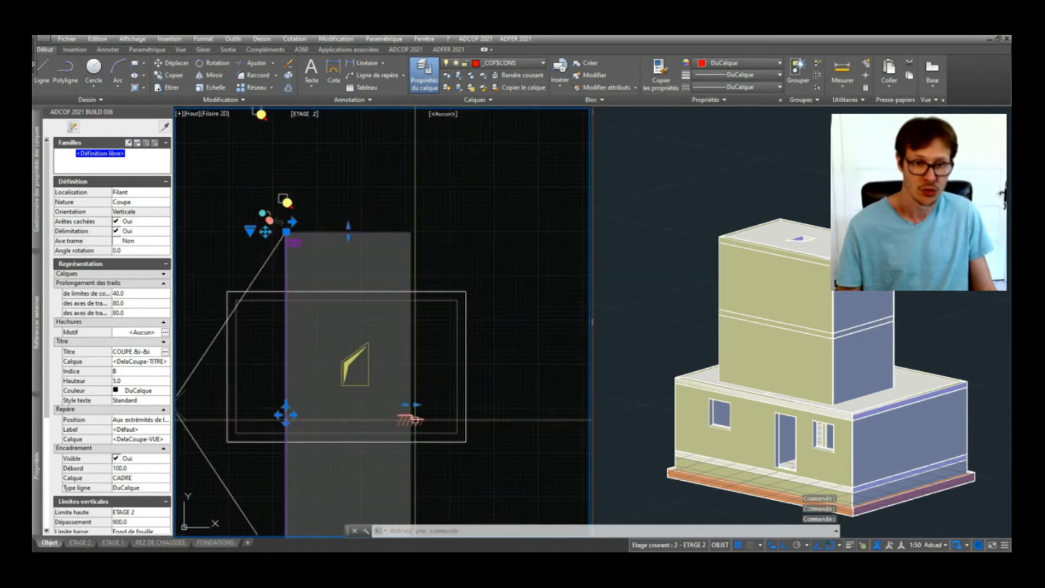
click(418, 405)
click(402, 407)
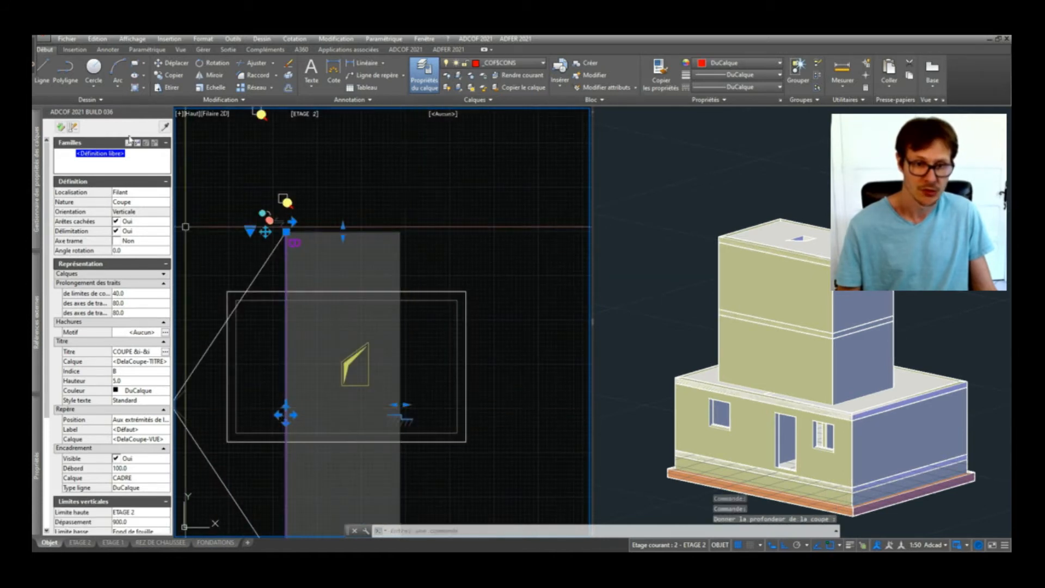
click(61, 129)
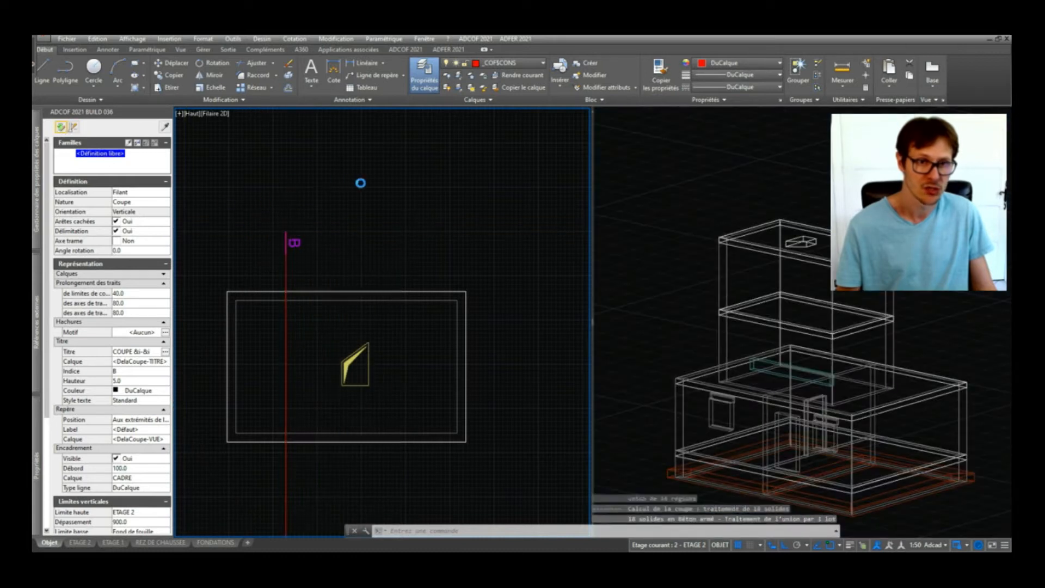
Step: Examine how the top slab's opening is drawn in section B-B and compare it with the ETAGE 2 plan
scroll(384, 418, down, 3)
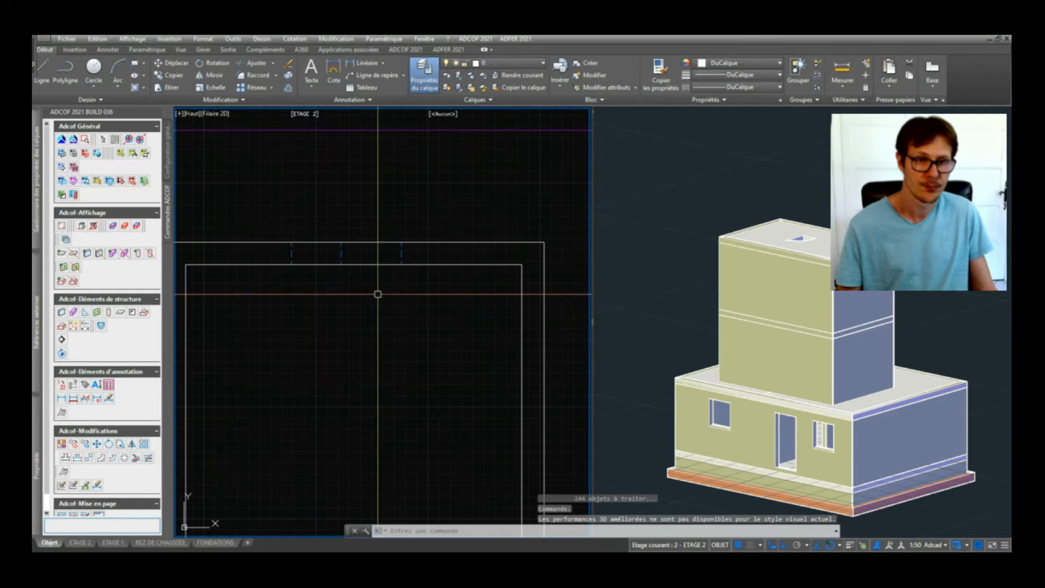
scroll(378, 294, down, 6)
scroll(400, 345, up, 5)
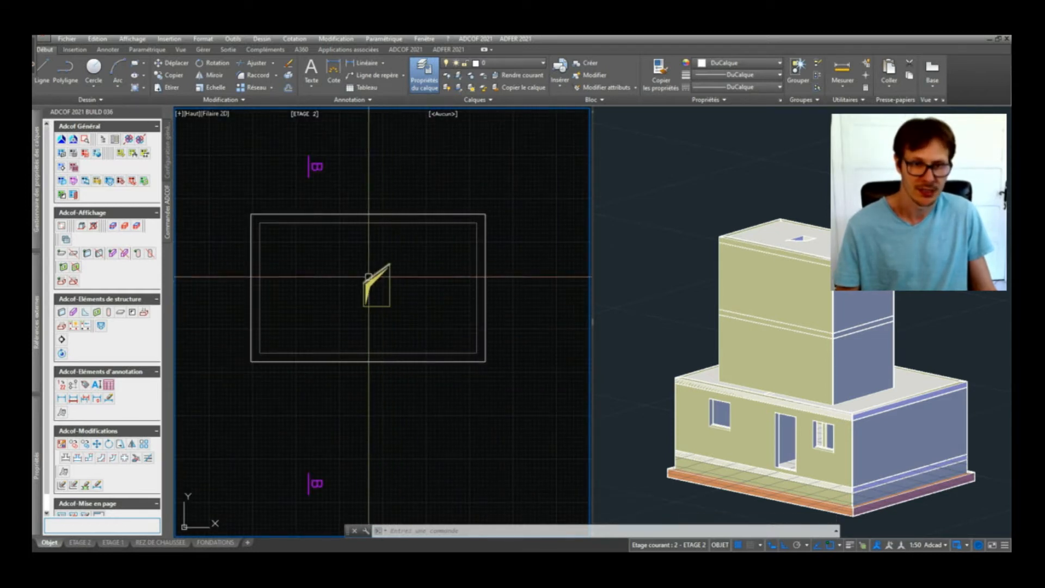
scroll(381, 344, down, 4)
middle_drag(412, 216, 394, 354)
scroll(403, 157, up, 6)
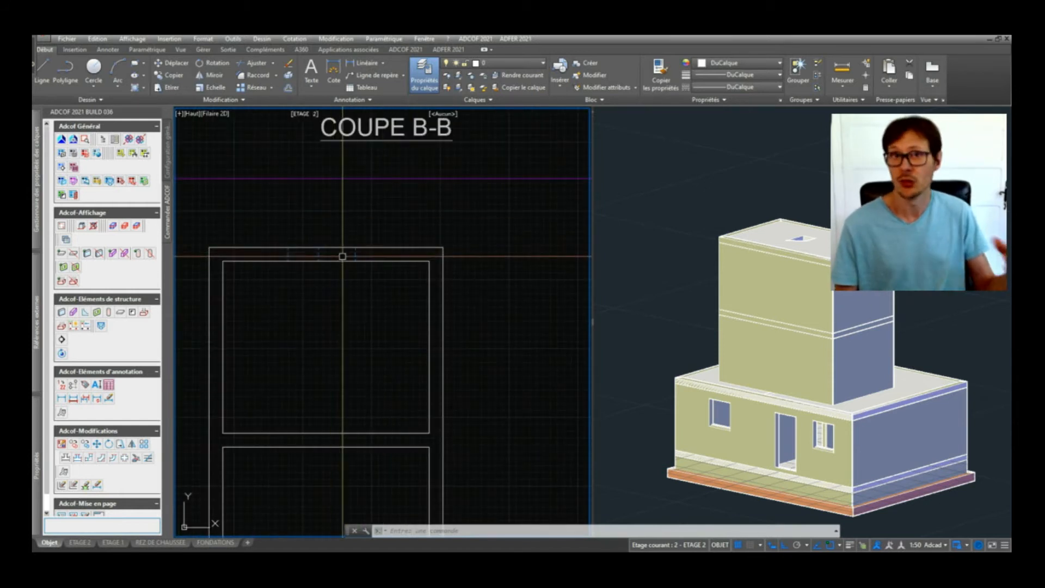
mouse_move(341, 296)
middle_down()
mouse_move(385, 299)
mouse_move(402, 275)
middle_up()
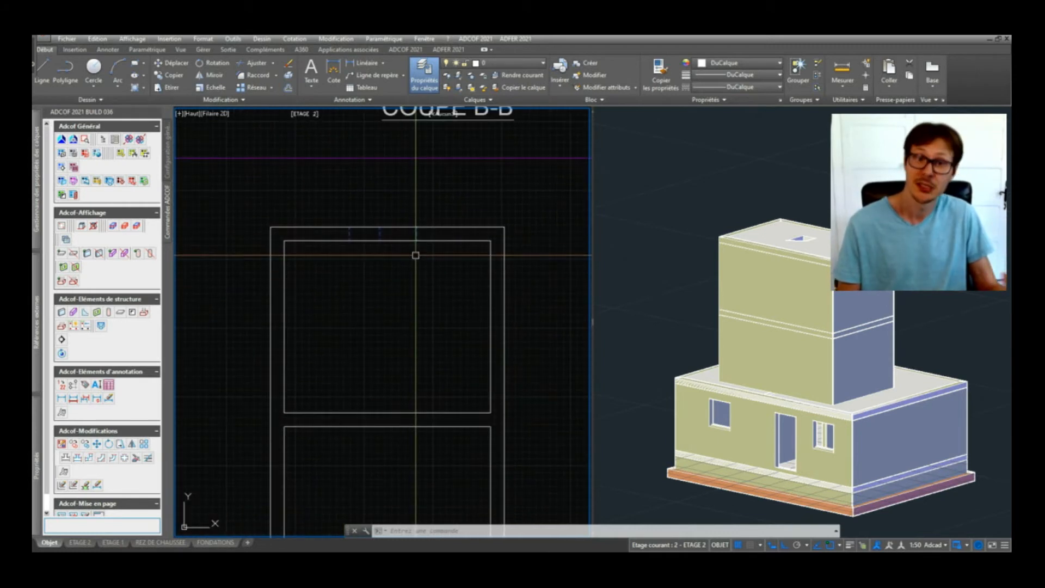
scroll(336, 202, down, 5)
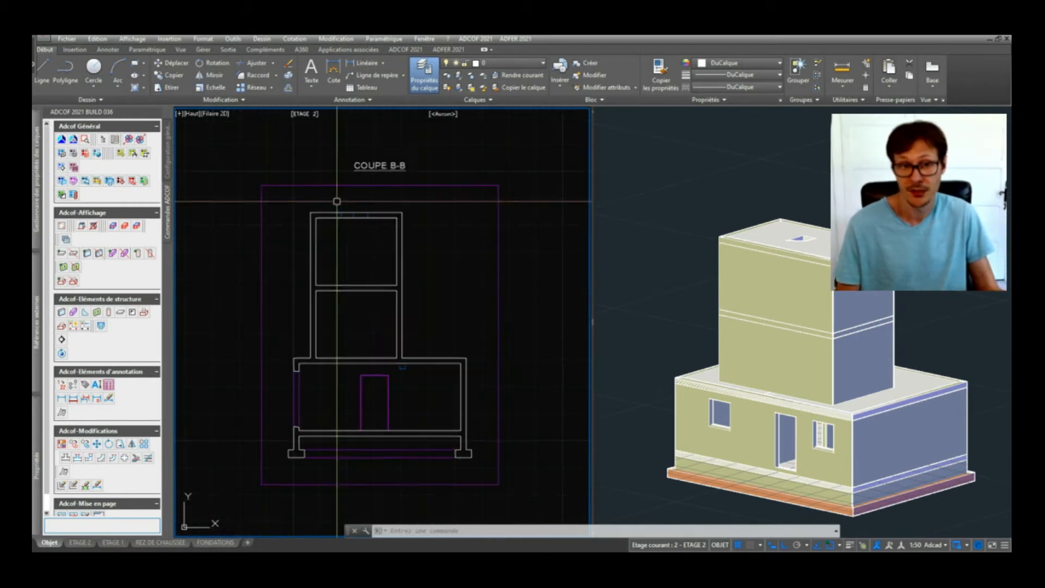
middle_drag(369, 358, 389, 303)
scroll(379, 358, up, 2)
scroll(405, 362, down, 2)
click(168, 166)
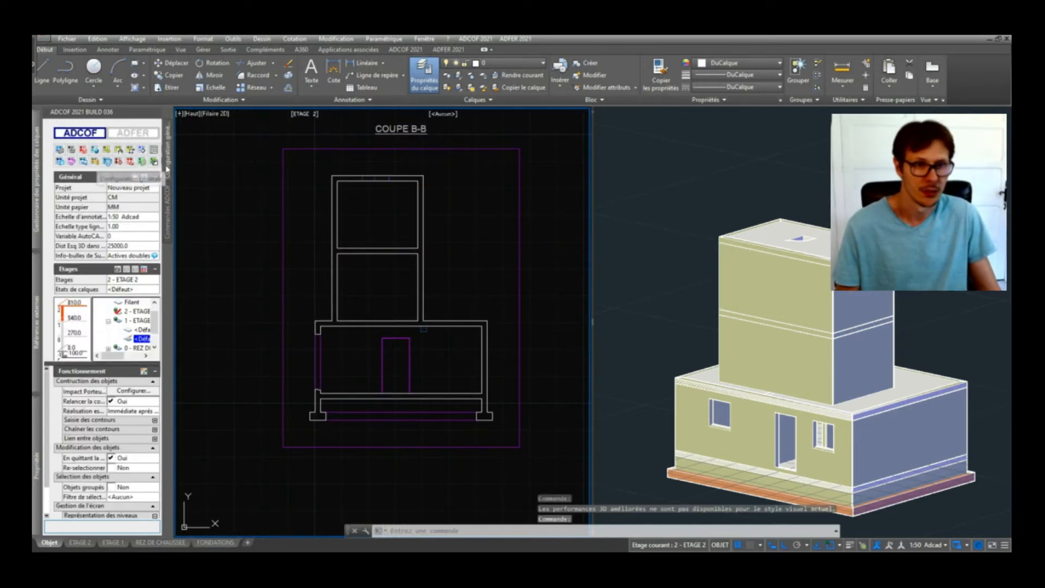
click(166, 206)
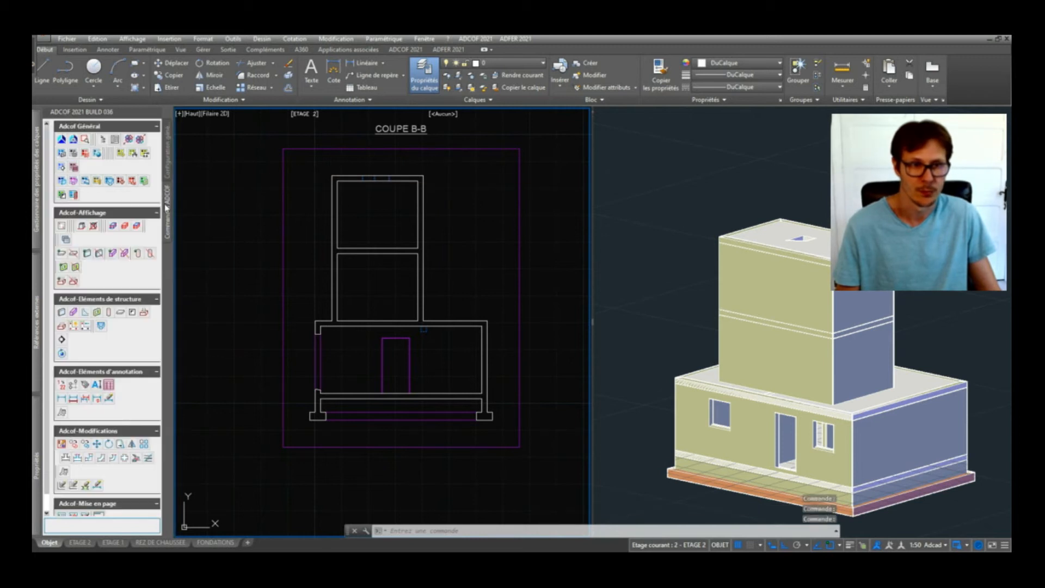
click(98, 313)
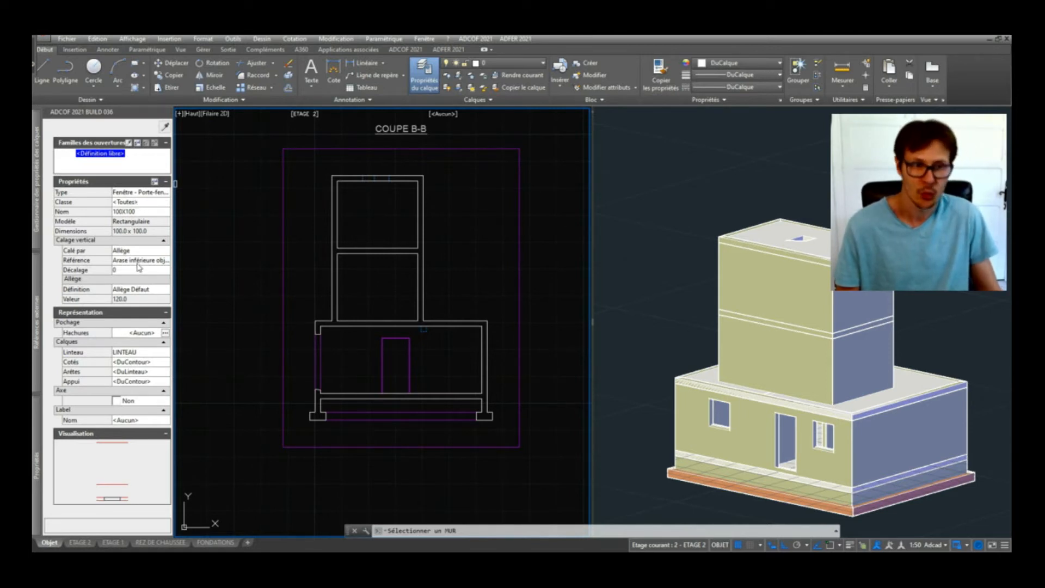
click(375, 256)
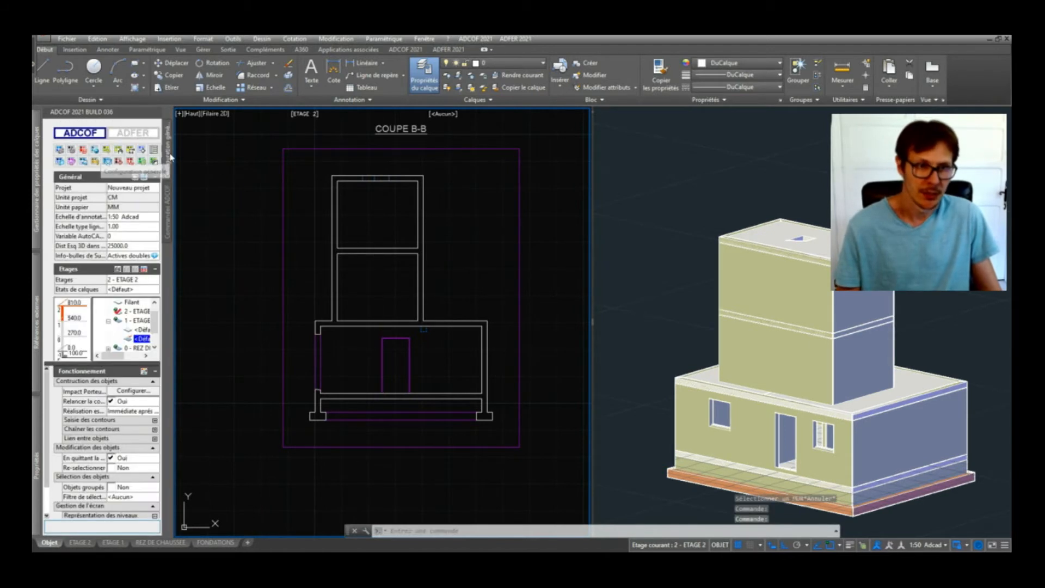
click(169, 214)
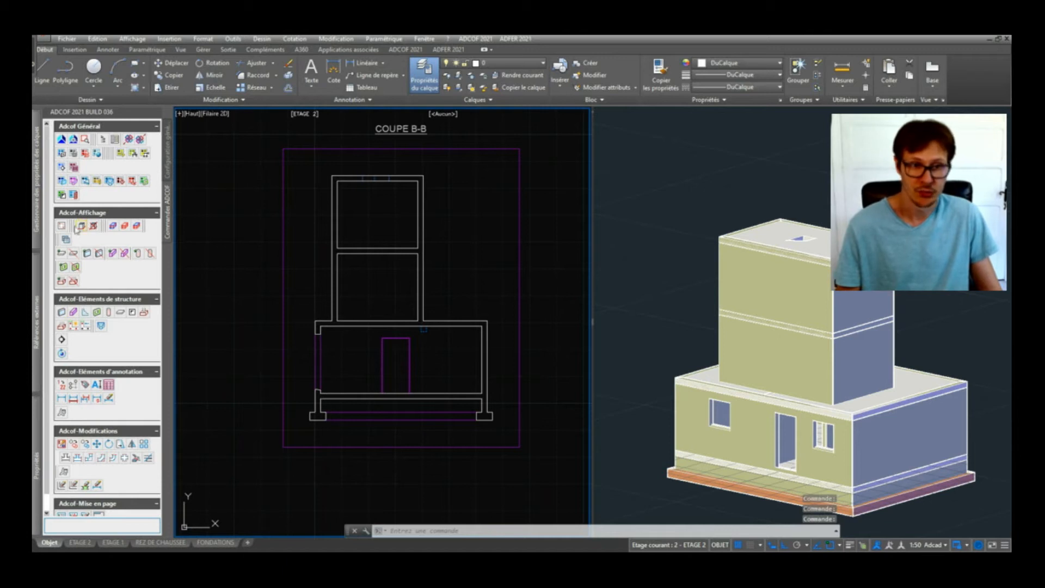
Step: Hide and redisplay the walls, and do the same with the slabs, to inspect the 3D model by element type
click(101, 254)
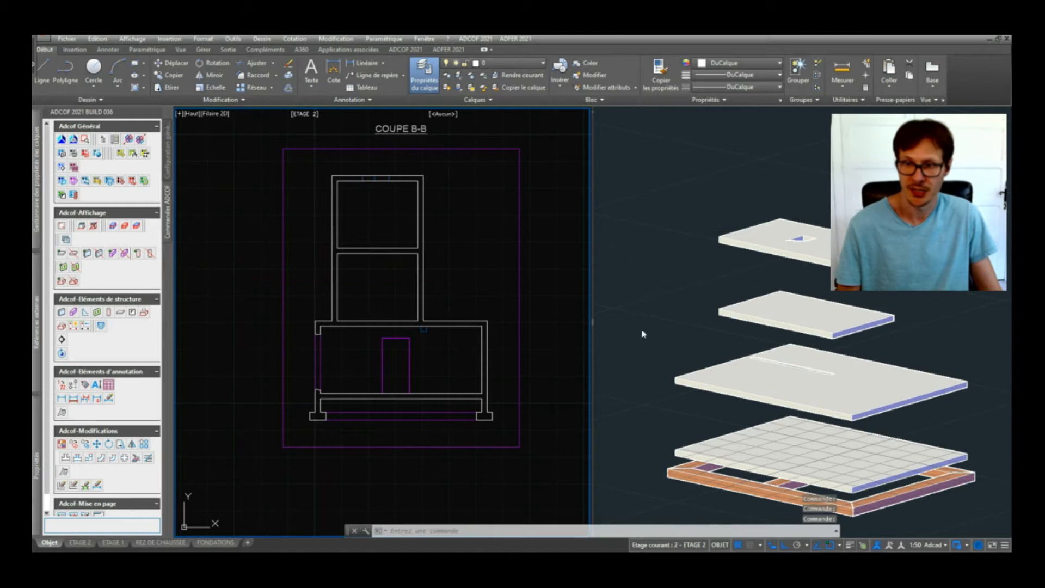
click(88, 255)
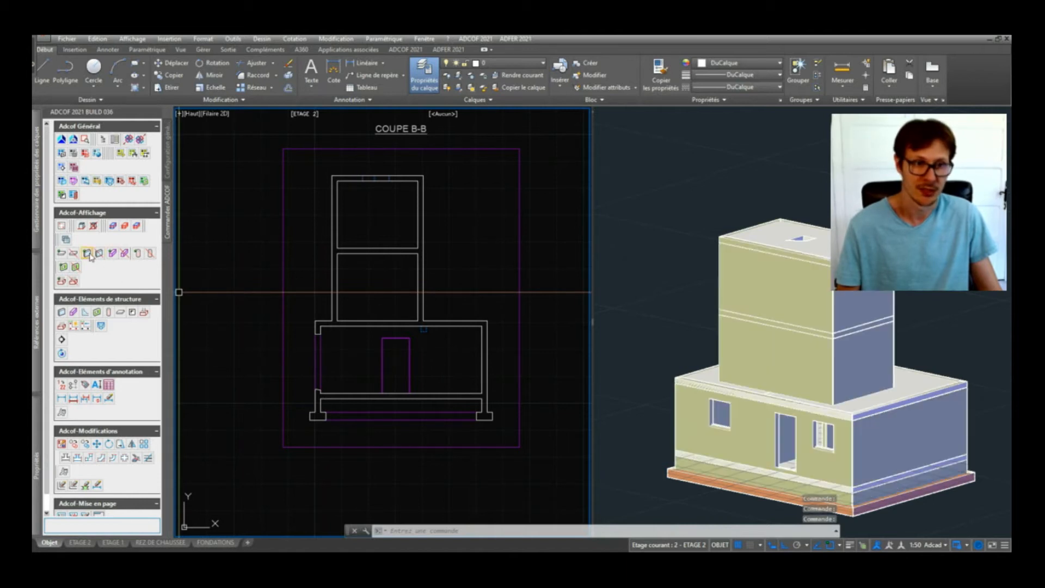
click(74, 256)
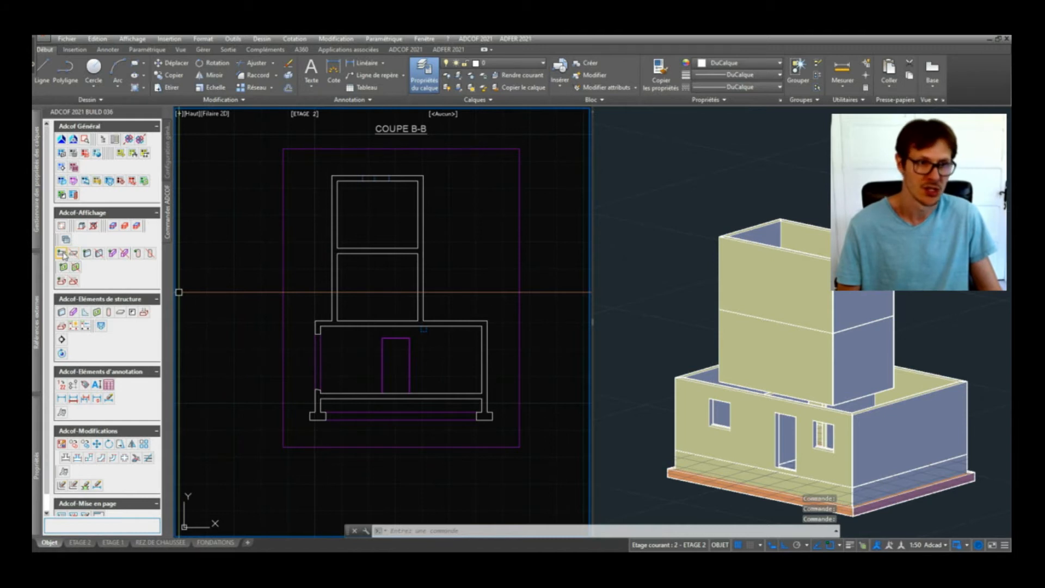
click(62, 254)
click(471, 240)
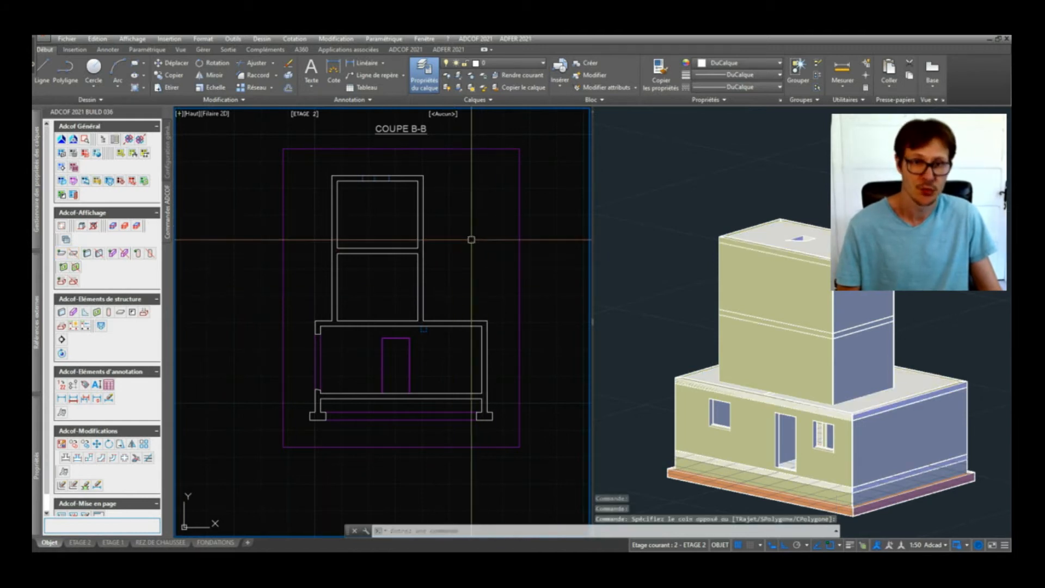
Step: Isolate the current storey ETAGE 2 in the 3D view and redisplay all storeys
click(136, 227)
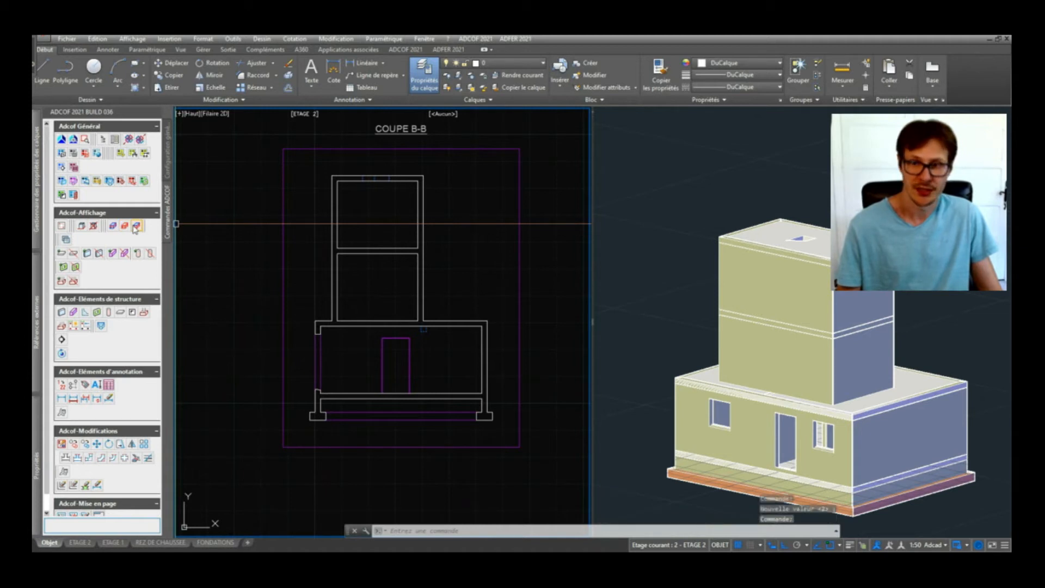
click(124, 227)
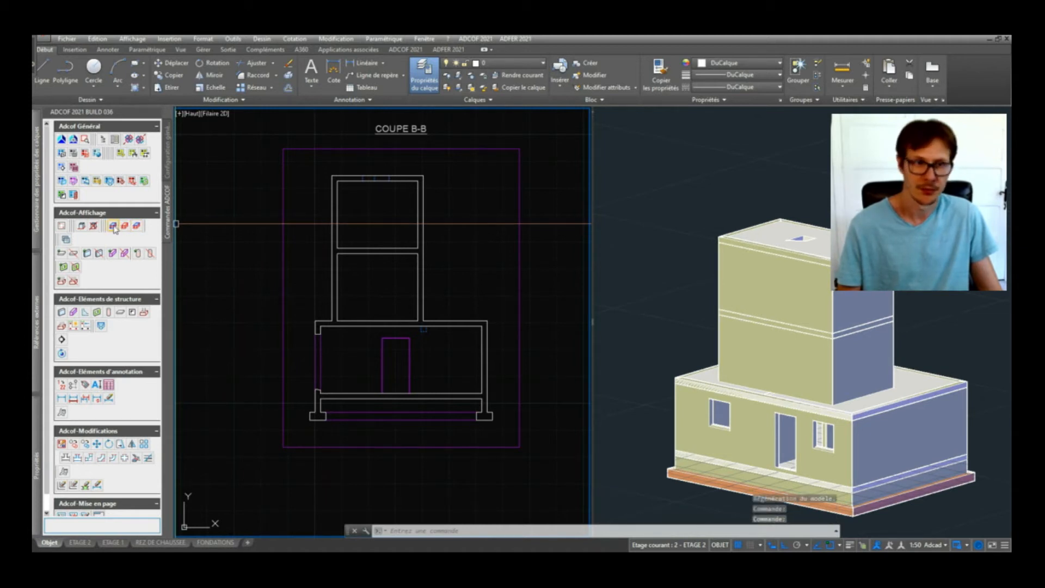
click(113, 227)
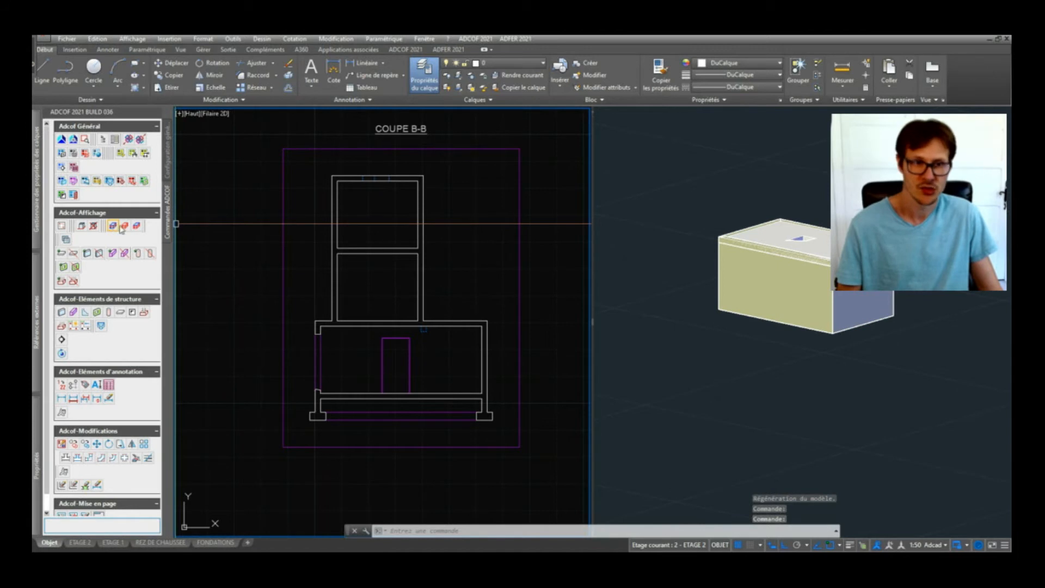
click(124, 227)
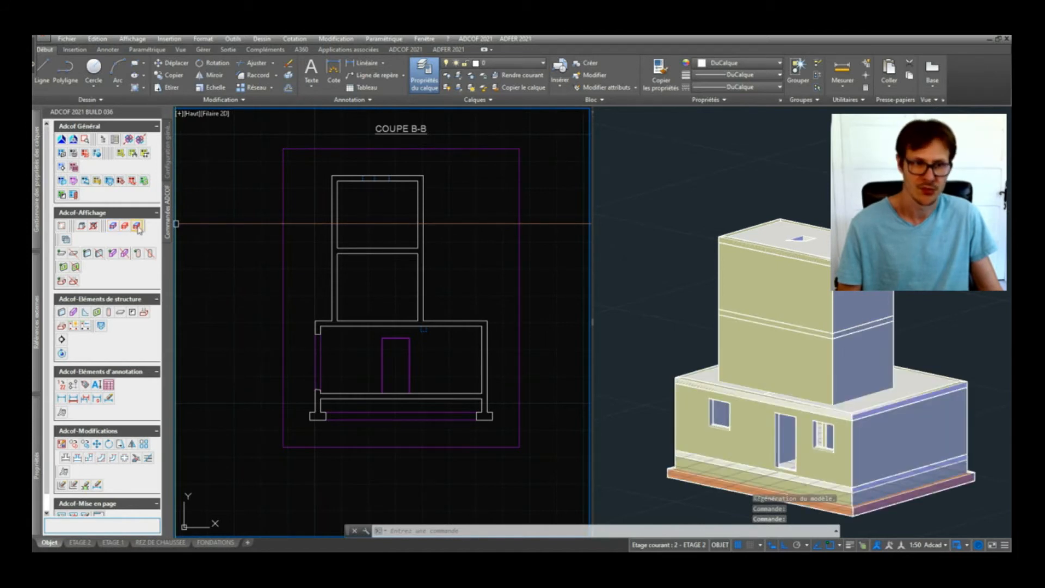
click(397, 231)
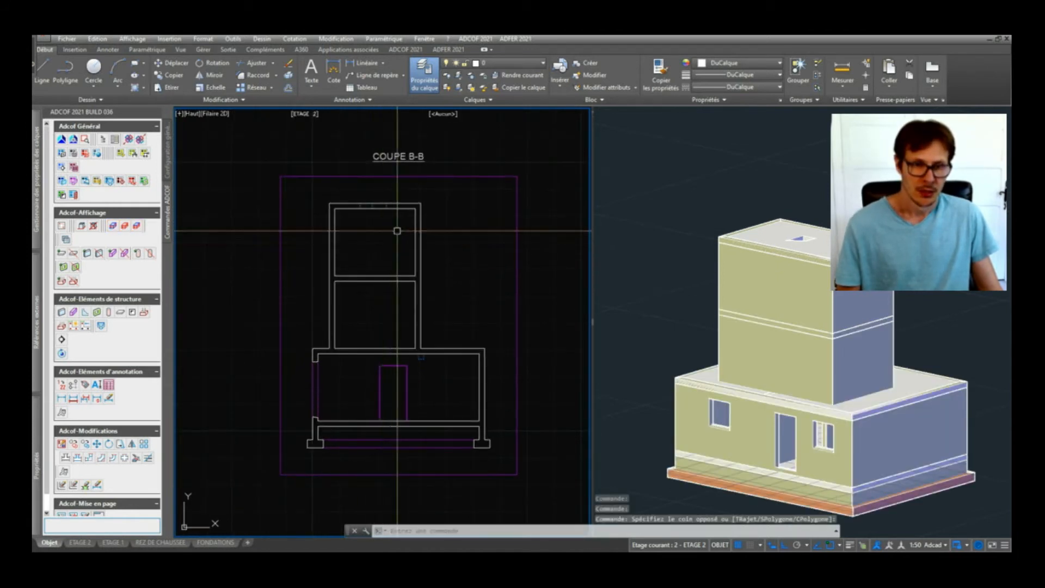
Step: Return to the ETAGE 2 plan and switch the current storey to ETAGE 1
scroll(397, 231, down, 6)
scroll(380, 317, up, 4)
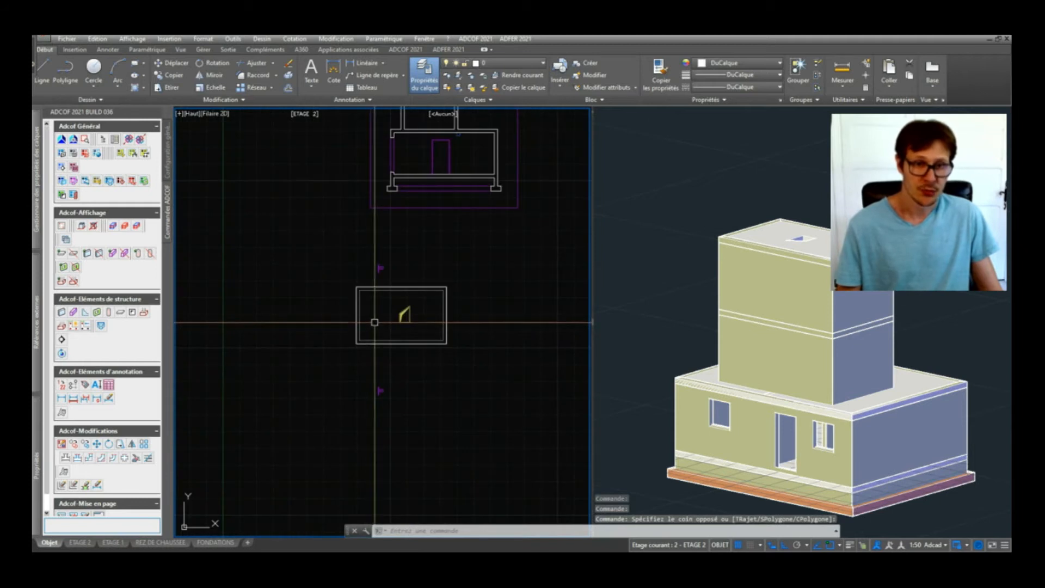
scroll(402, 319, up, 5)
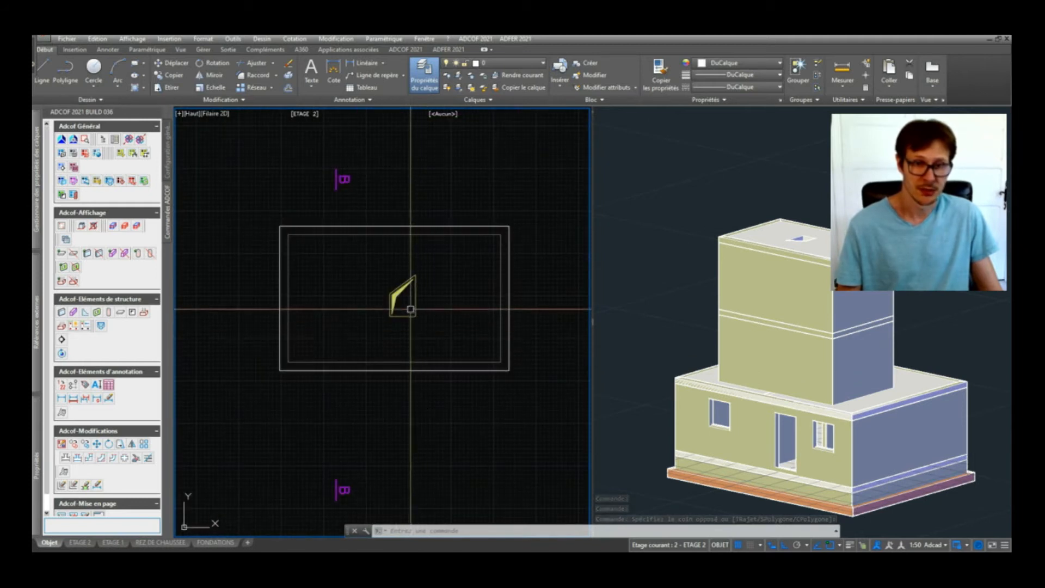
click(308, 114)
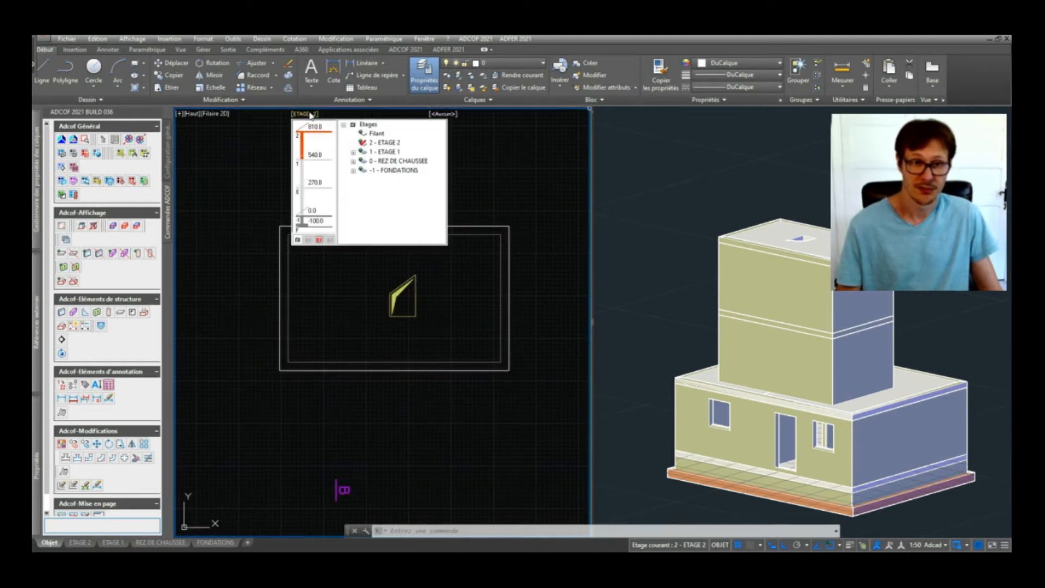
click(388, 152)
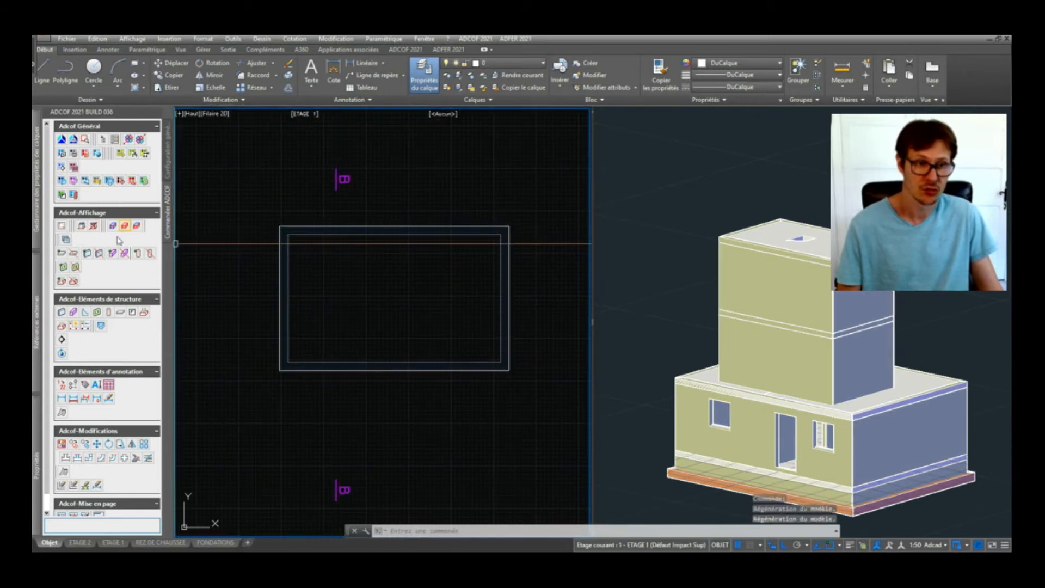
Step: Insert a 100X100 window of class Fenêtres in the upper long wall of the ETAGE 1 plan, slightly left of its midpoint
click(98, 315)
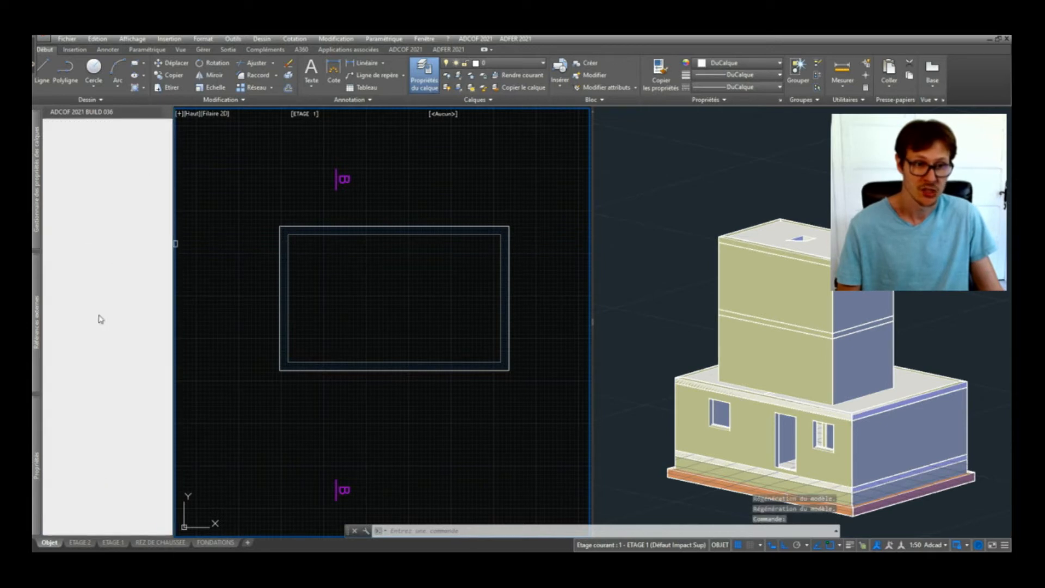
click(150, 194)
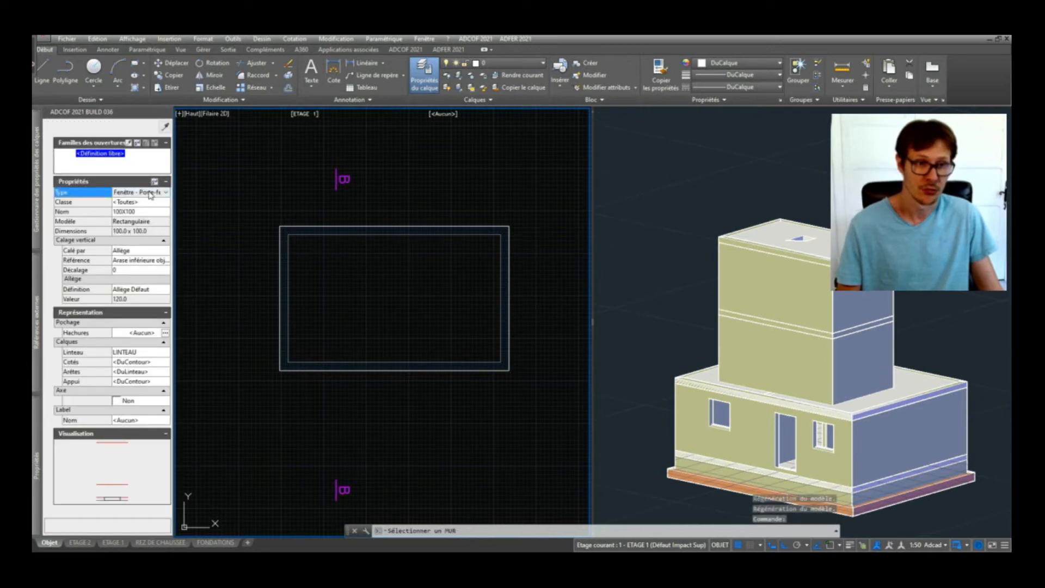
click(138, 202)
click(140, 202)
click(140, 220)
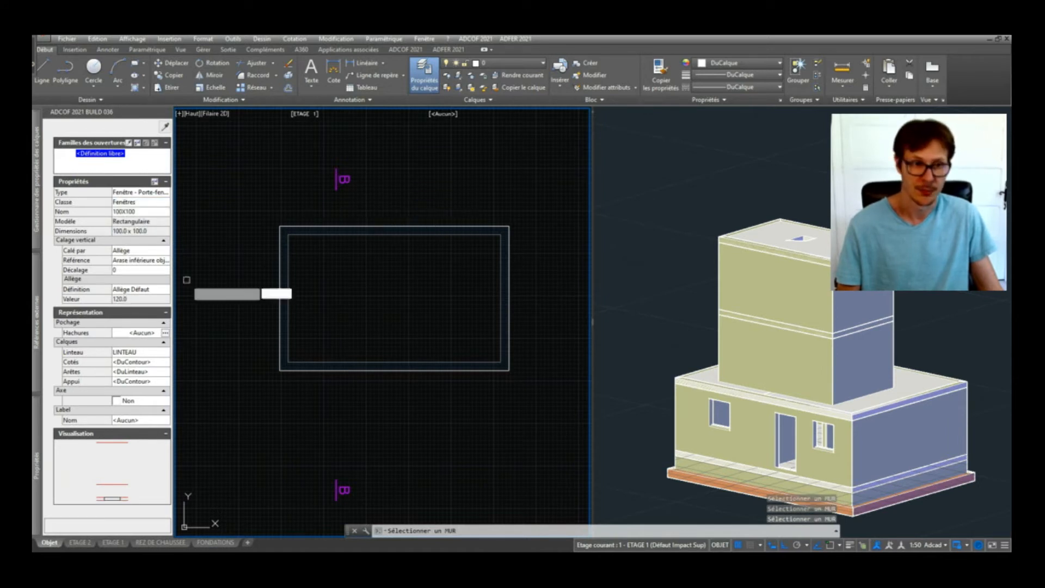
click(394, 229)
click(393, 240)
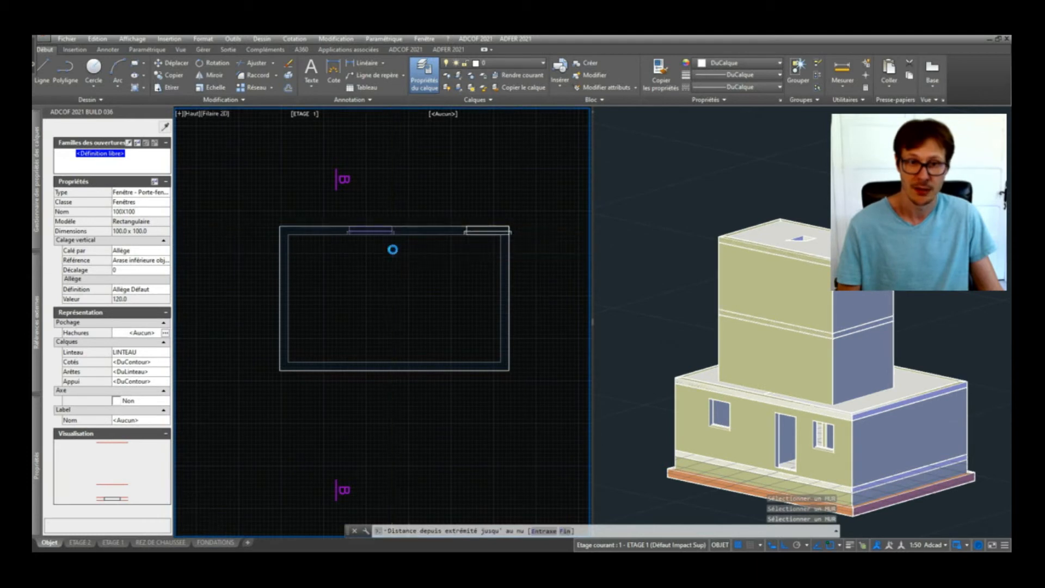
key(Escape)
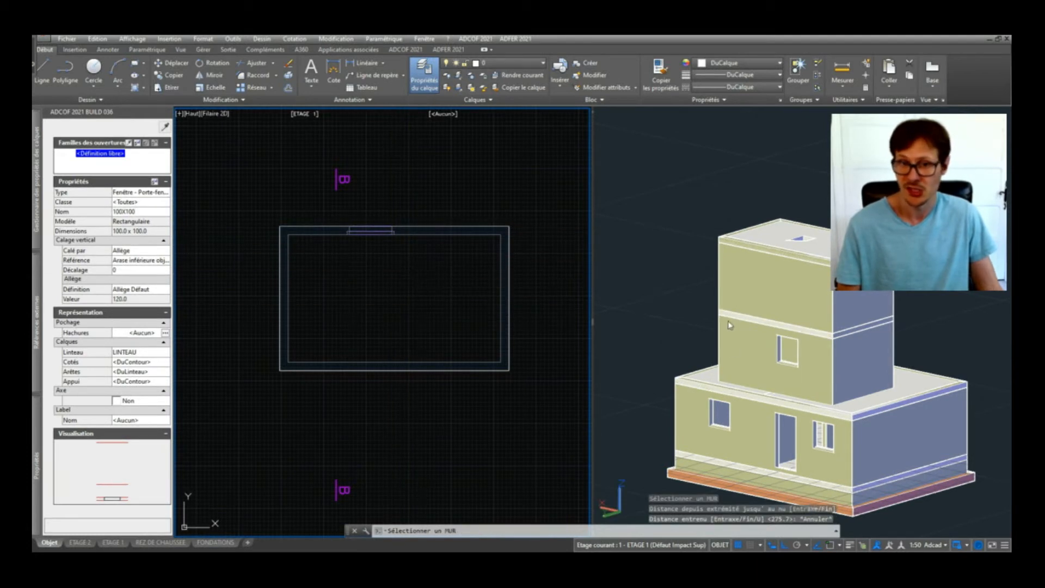
Step: Check the ETAGE 1 window in the 3D view, return to the plan and end the opening command
click(758, 338)
scroll(789, 365, up, 5)
scroll(839, 295, down, 3)
mouse_move(823, 335)
shift+middle_down()
mouse_move(849, 327)
mouse_move(925, 250)
mouse_move(849, 324)
mouse_move(824, 320)
shift+middle_up()
click(387, 314)
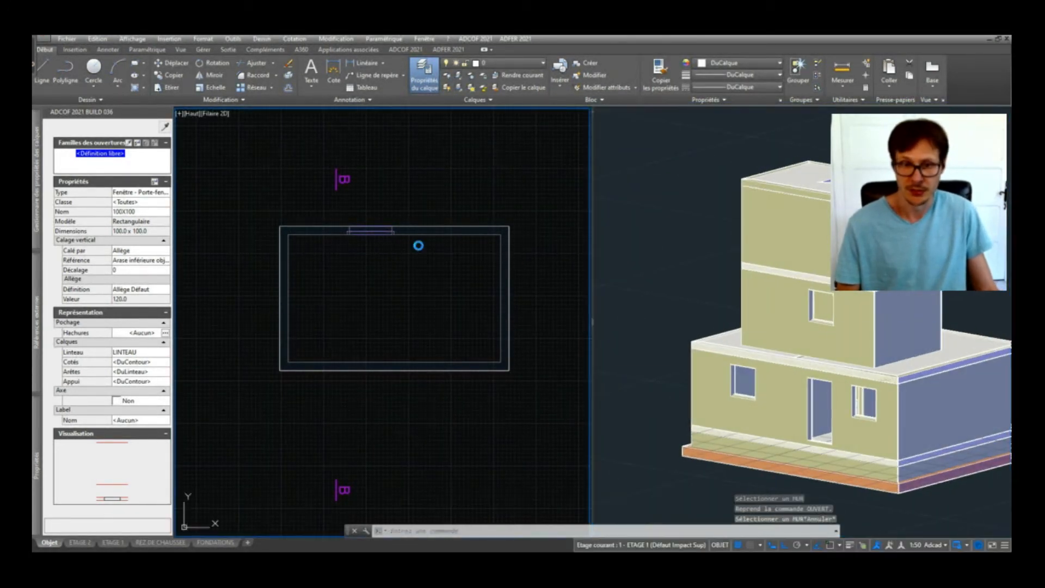
key(Escape)
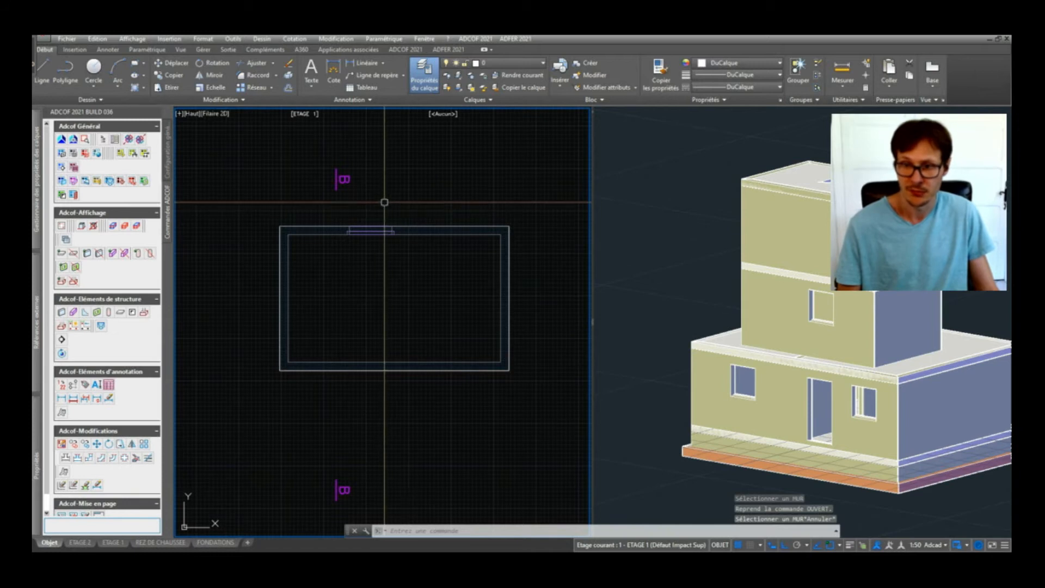
Step: Clear the pending selection and make REZ DE CHAUSSEE the current storey
click(430, 206)
key(Escape)
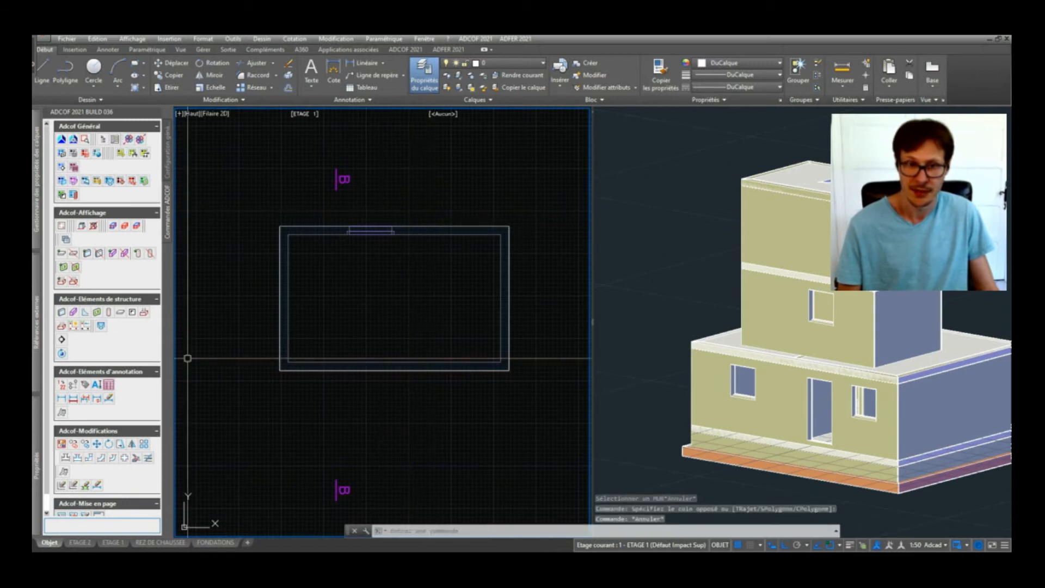
click(301, 114)
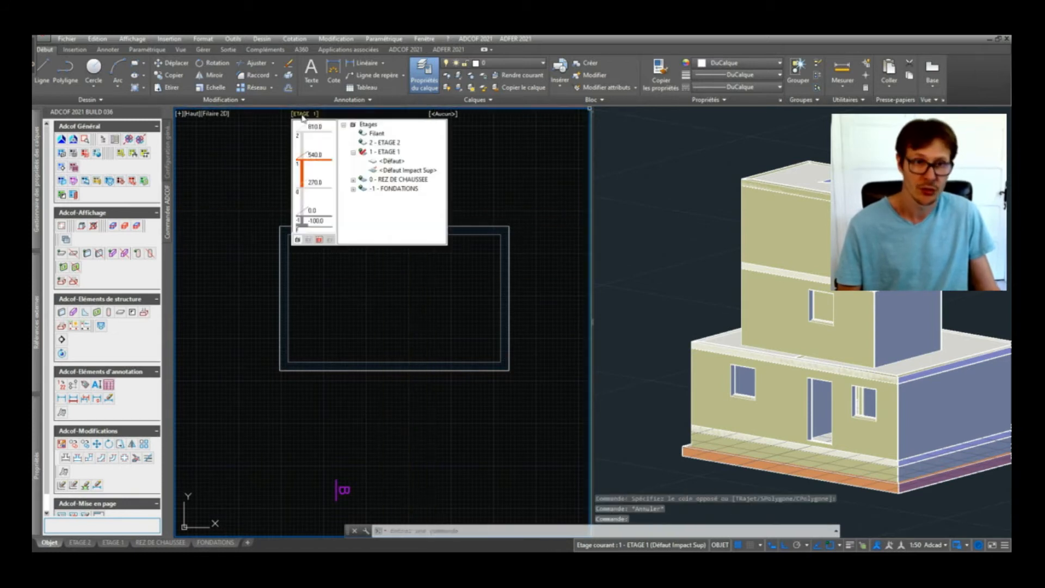
click(397, 181)
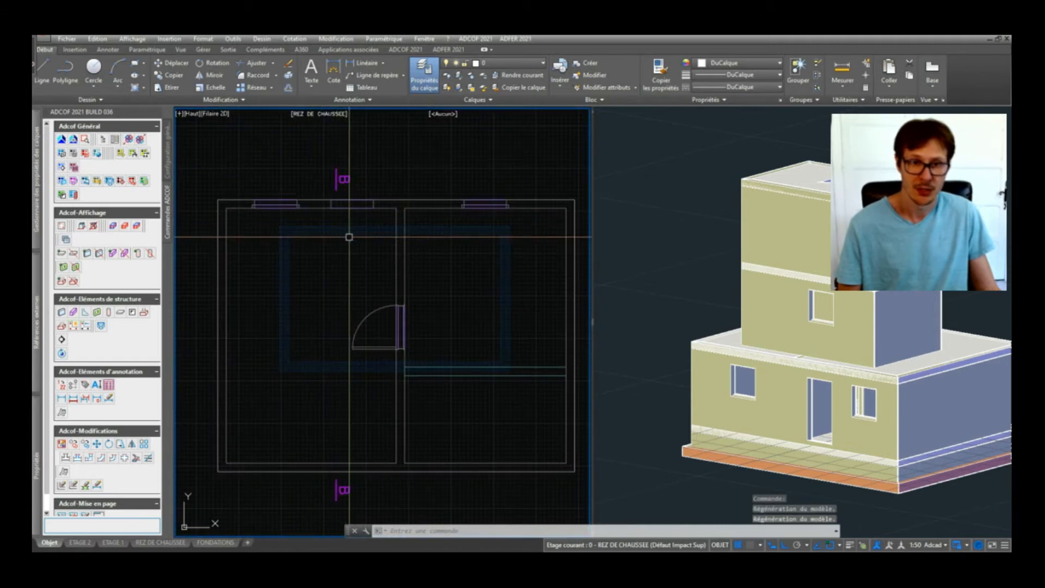
Step: Examine the dashed impact lines of the ETAGE 1 wall and window on the REZ DE CHAUSSEE plan against the 3D view
scroll(359, 234, up, 4)
scroll(401, 218, down, 2)
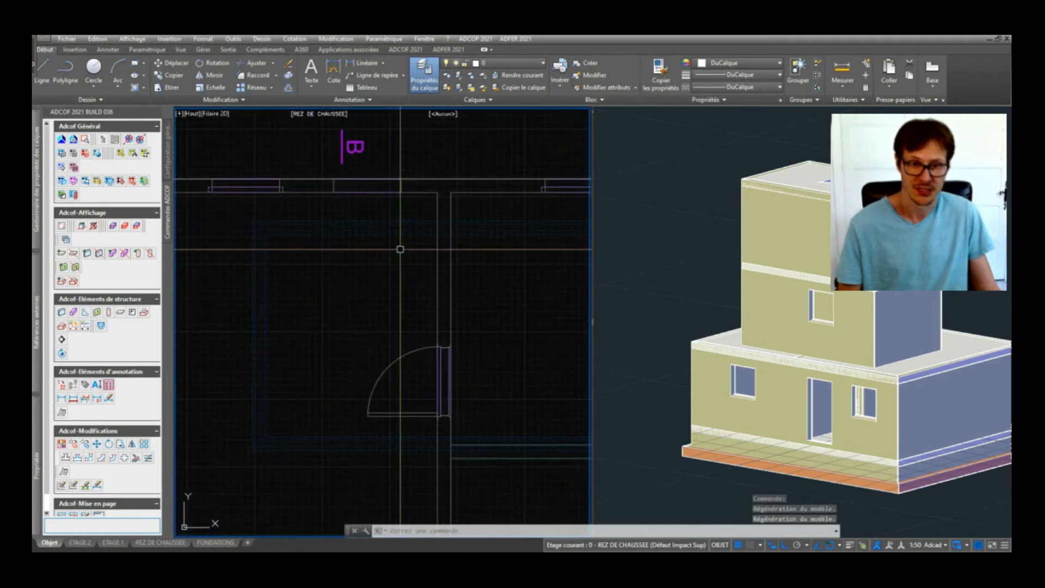
click(390, 234)
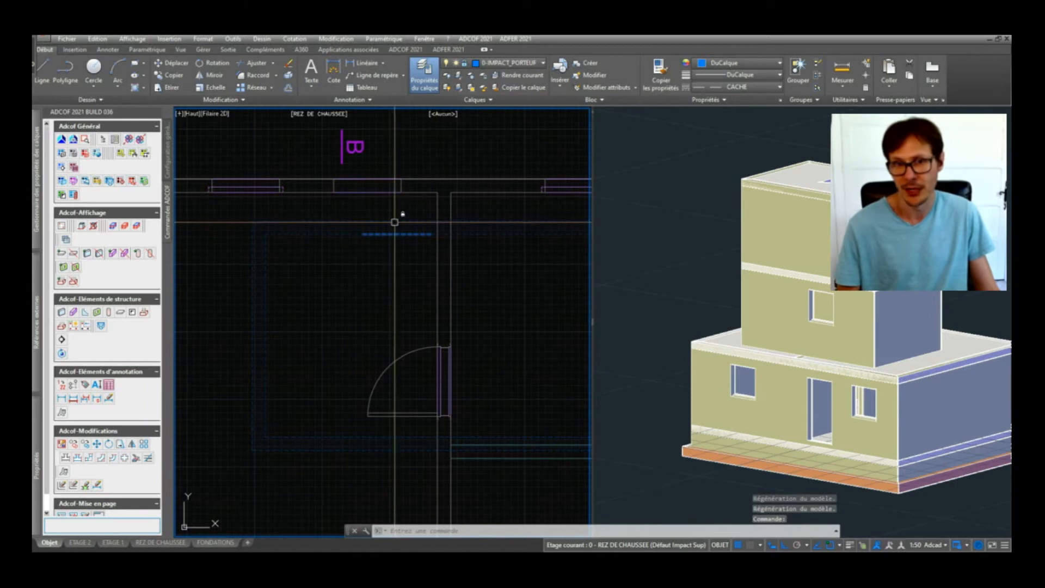
scroll(380, 223, up, 4)
click(371, 234)
scroll(409, 213, down, 4)
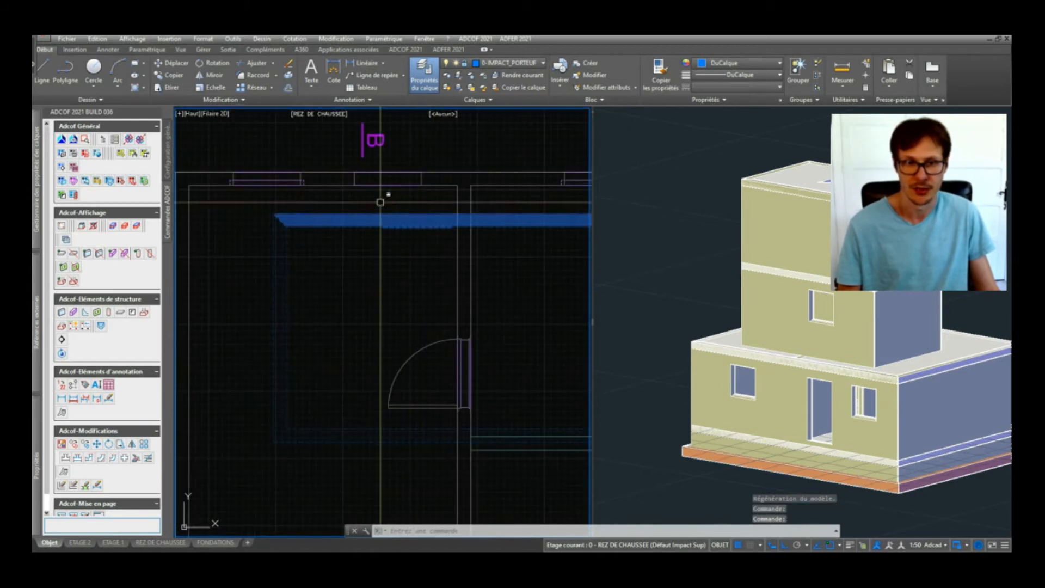
scroll(380, 202, down, 5)
key(Escape)
scroll(410, 291, up, 3)
click(884, 298)
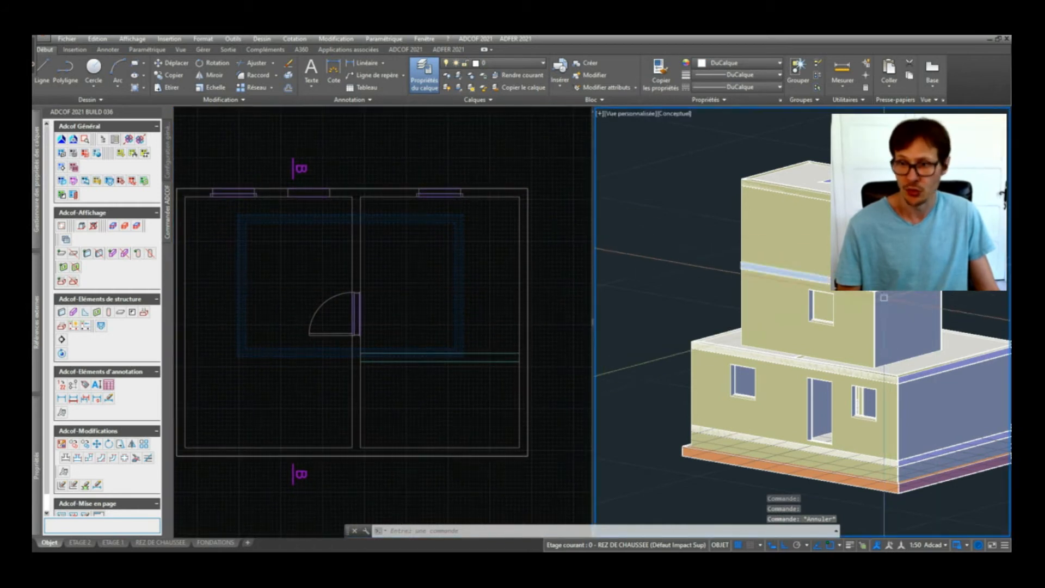
click(445, 303)
Step: Inspect the upper long wall's impact and its window segment individually on the ground-floor plan, clearing each selection
scroll(447, 269, down, 3)
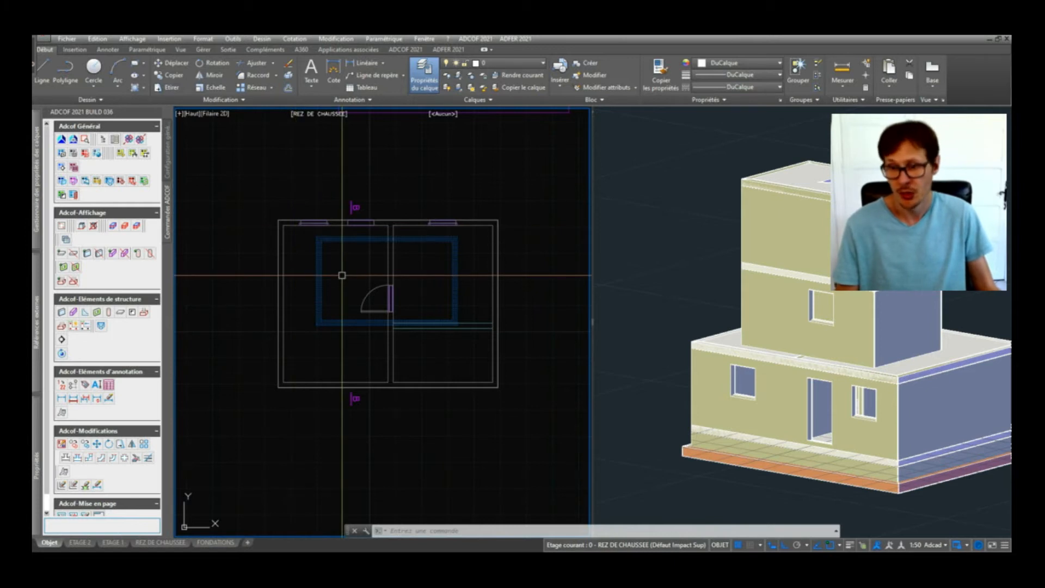
scroll(347, 256, up, 2)
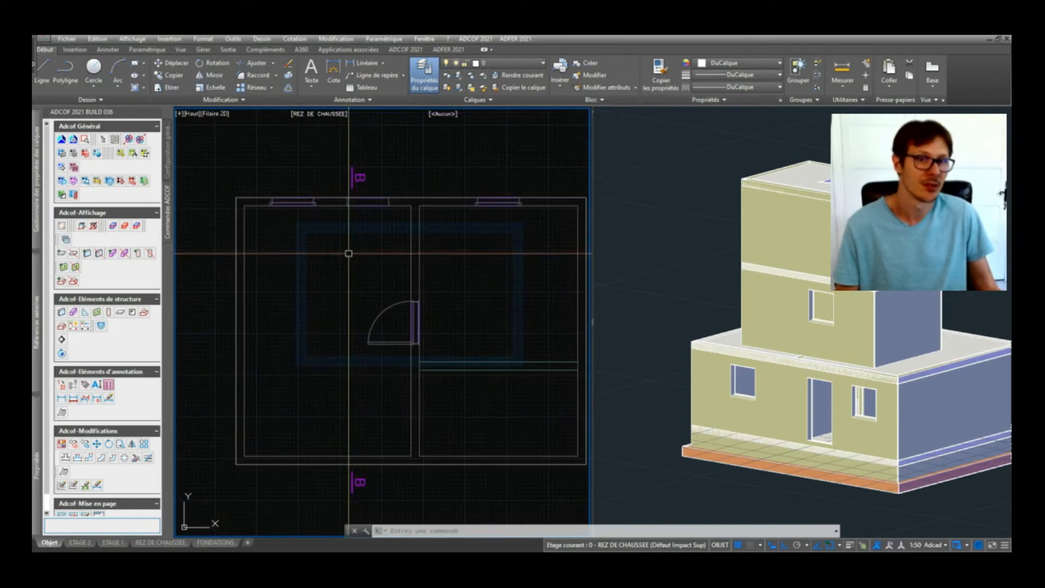
scroll(547, 271, up, 4)
click(532, 250)
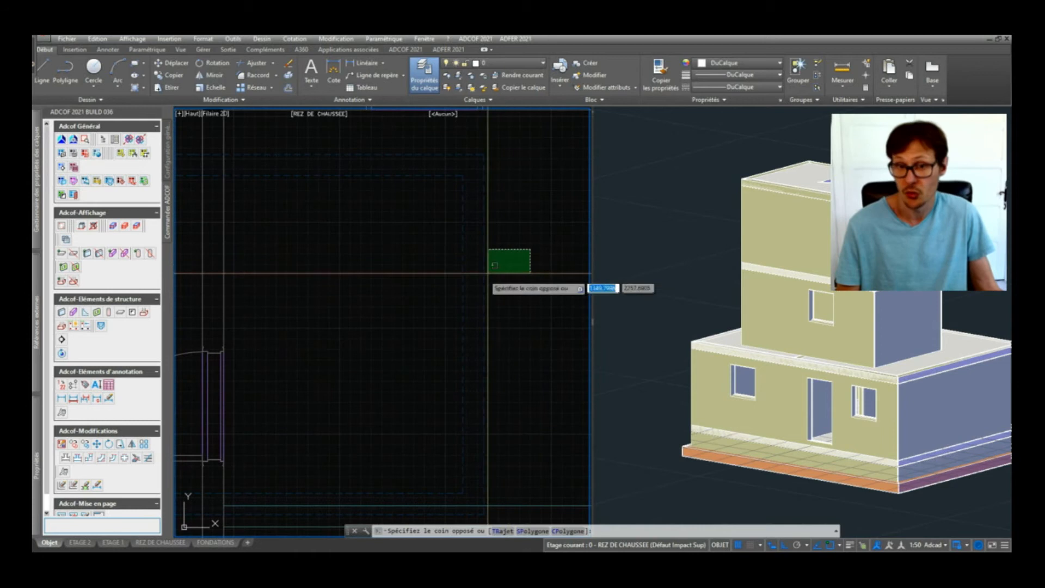
click(488, 272)
scroll(502, 267, down, 4)
key(Escape)
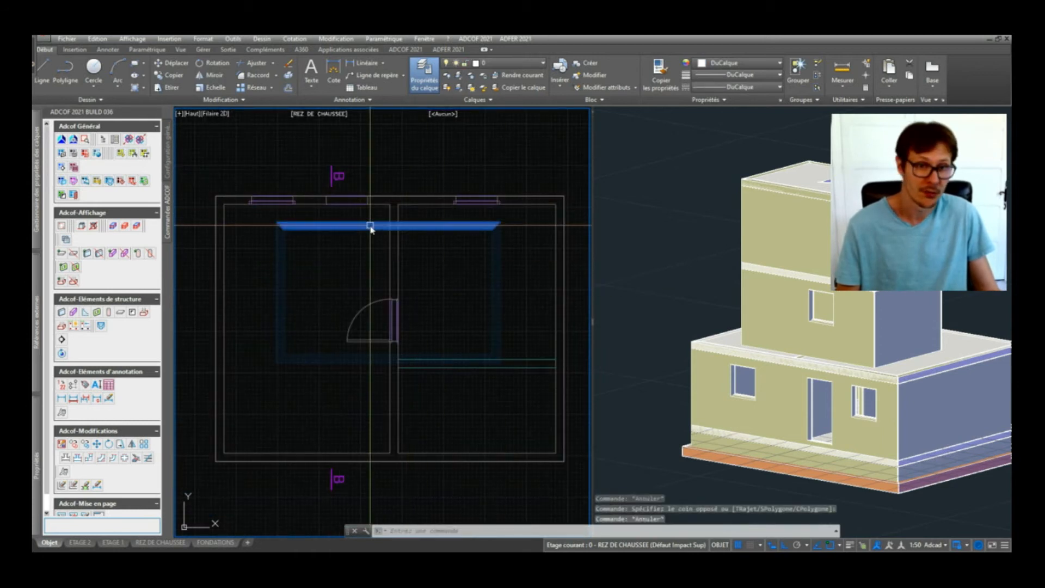
click(366, 225)
scroll(358, 223, up, 2)
key(Escape)
click(347, 224)
key(Escape)
click(383, 235)
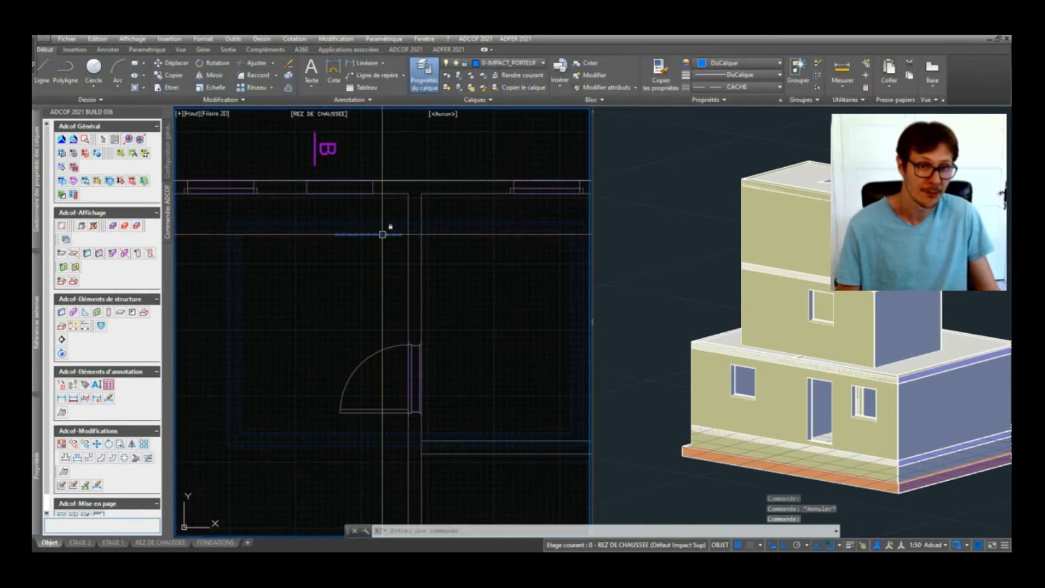
scroll(377, 236, up, 6)
scroll(381, 231, down, 2)
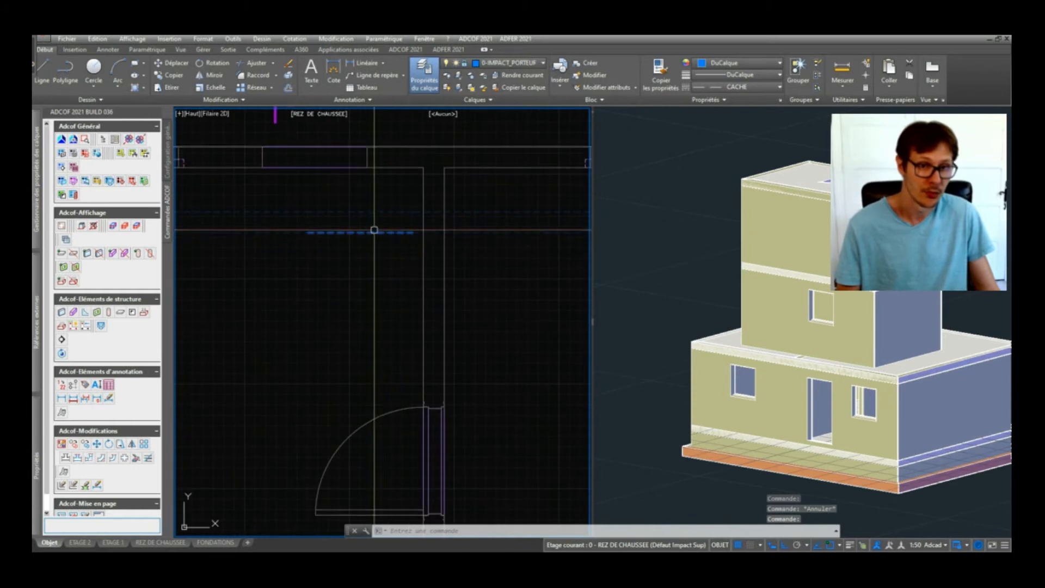
key(Escape)
scroll(392, 264, down, 3)
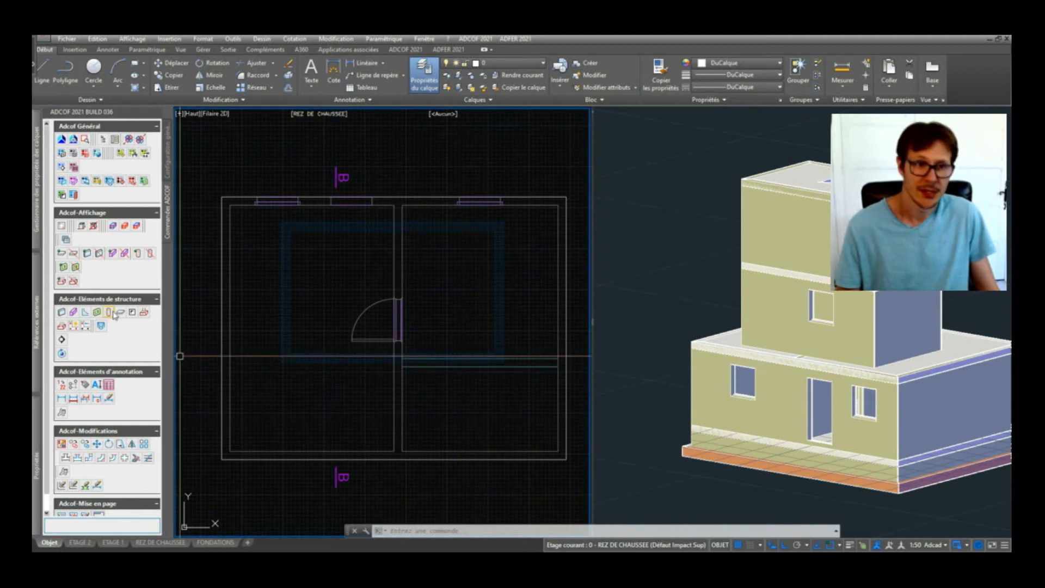
Step: Label the horizontal beam in the right-hand room with the Rep. POUTRE type, using layer LABEL and Automatique placement
click(86, 386)
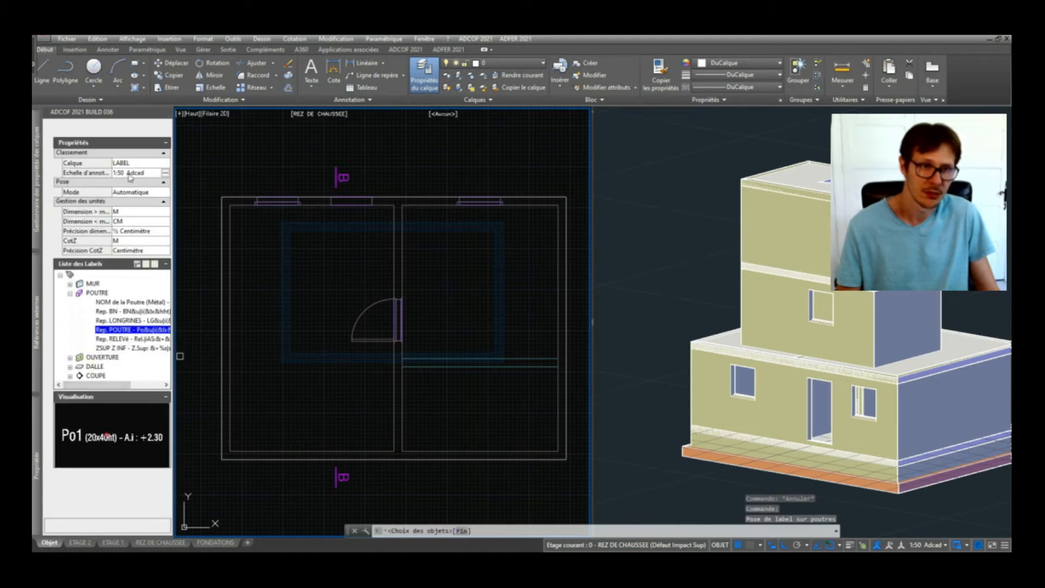
click(132, 165)
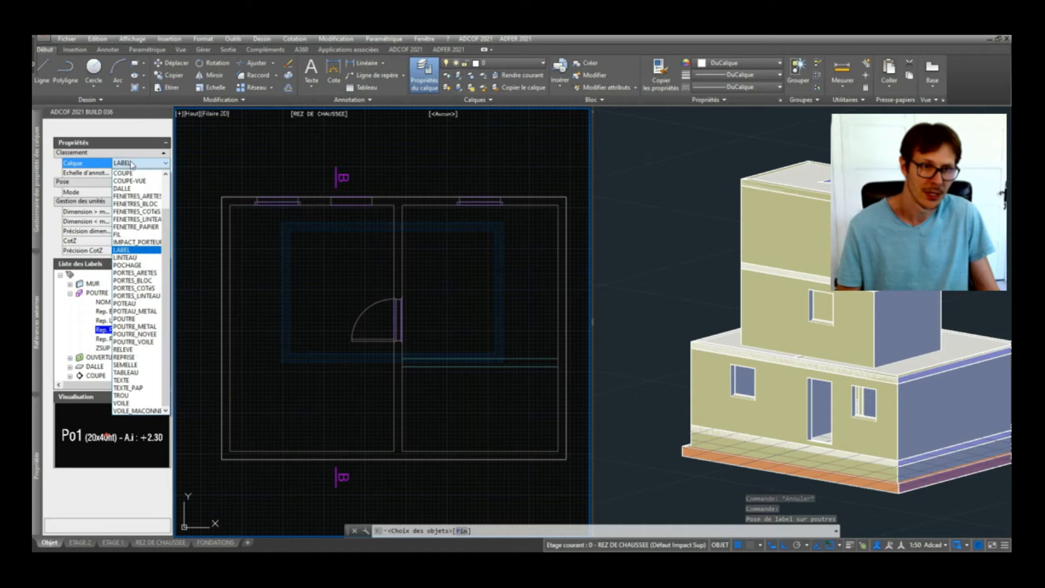
click(131, 165)
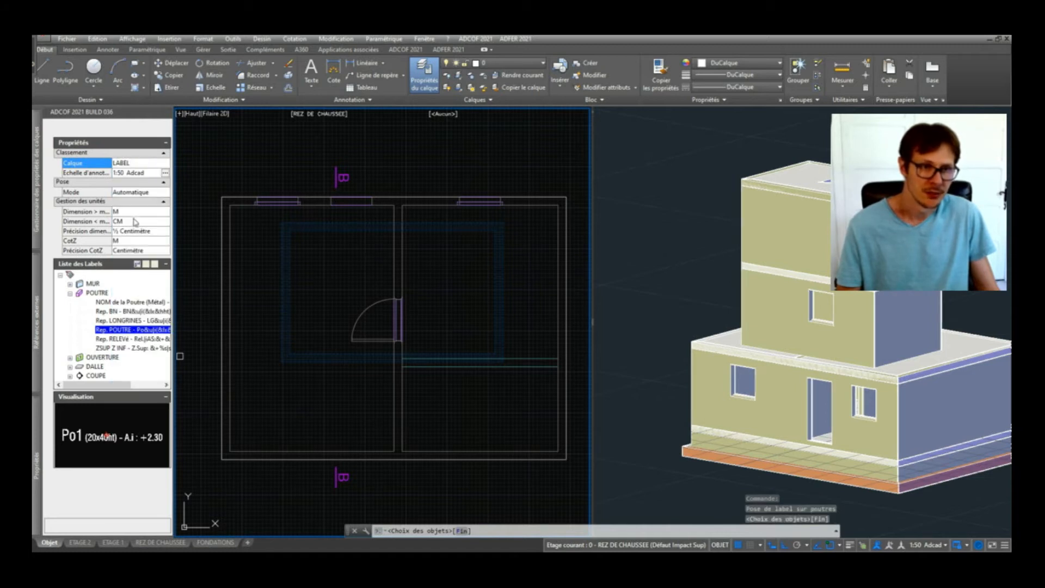
click(133, 194)
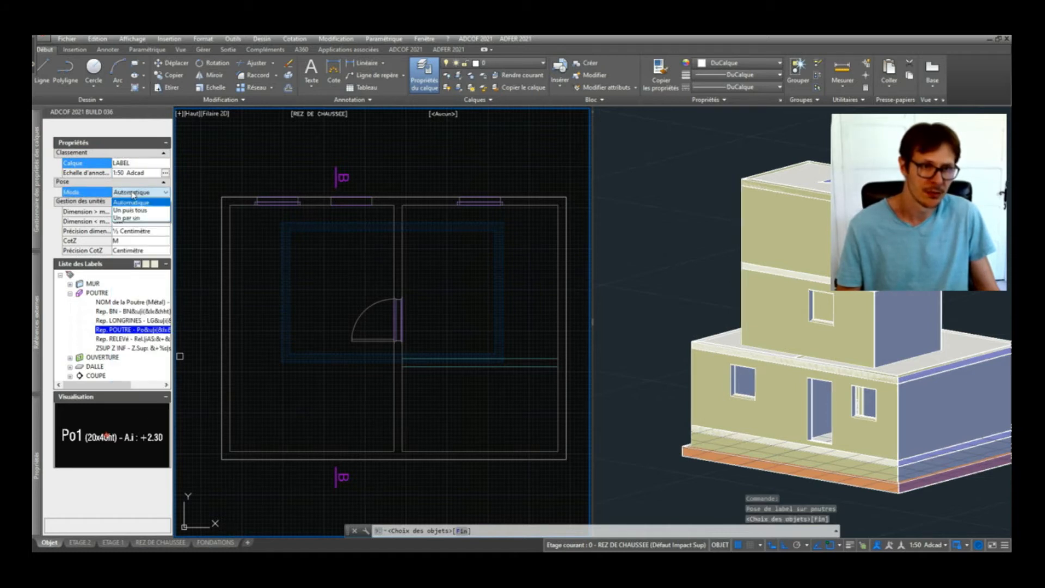
click(133, 194)
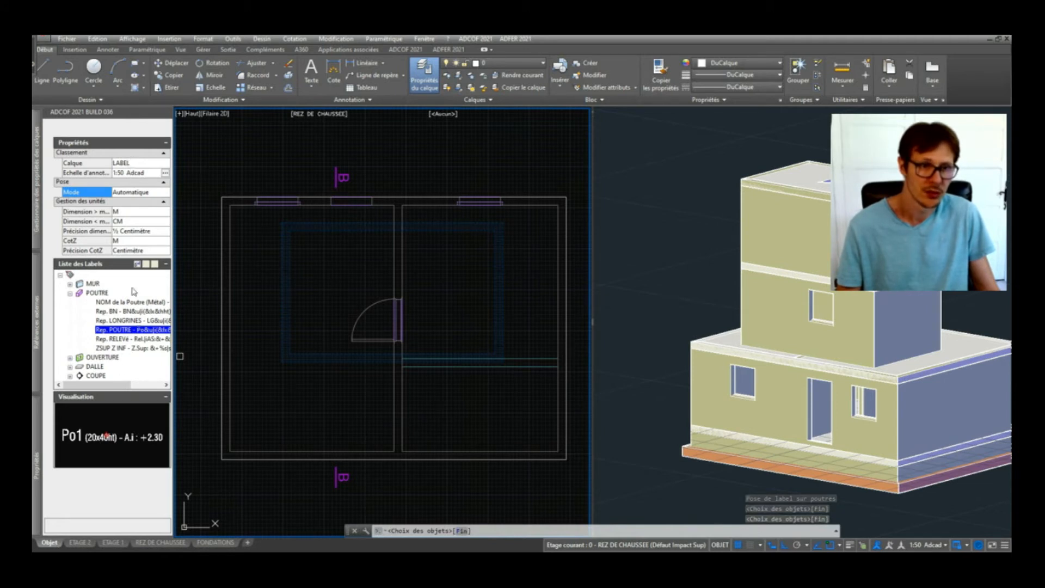
click(121, 322)
click(126, 332)
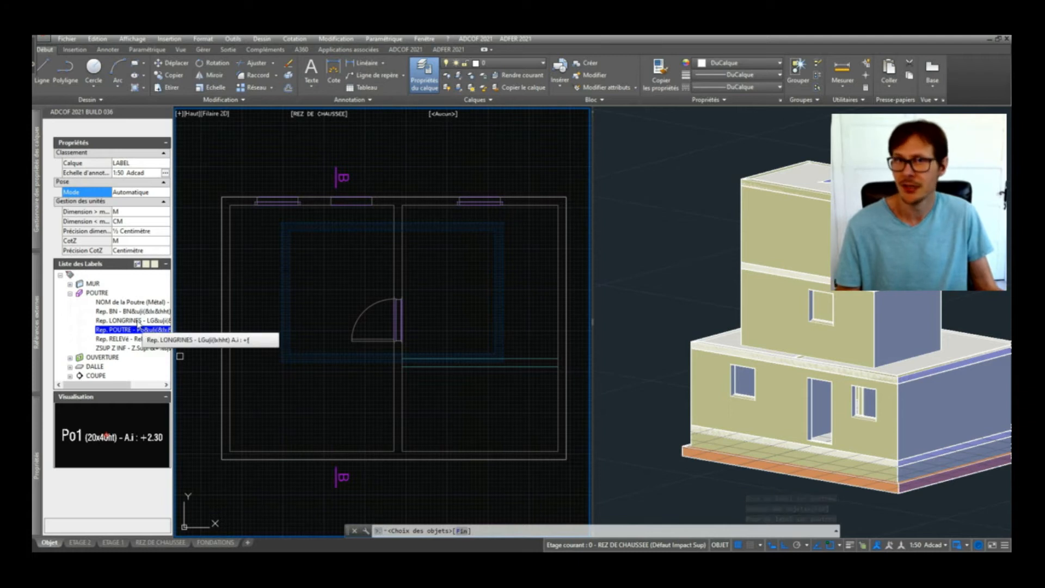
scroll(489, 367, up, 2)
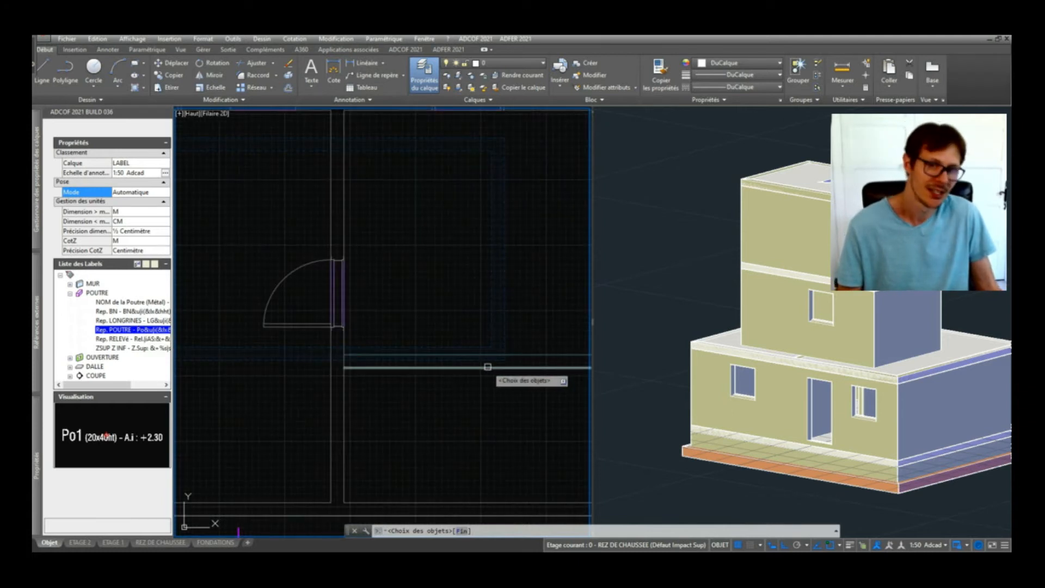
scroll(481, 364, down, 2)
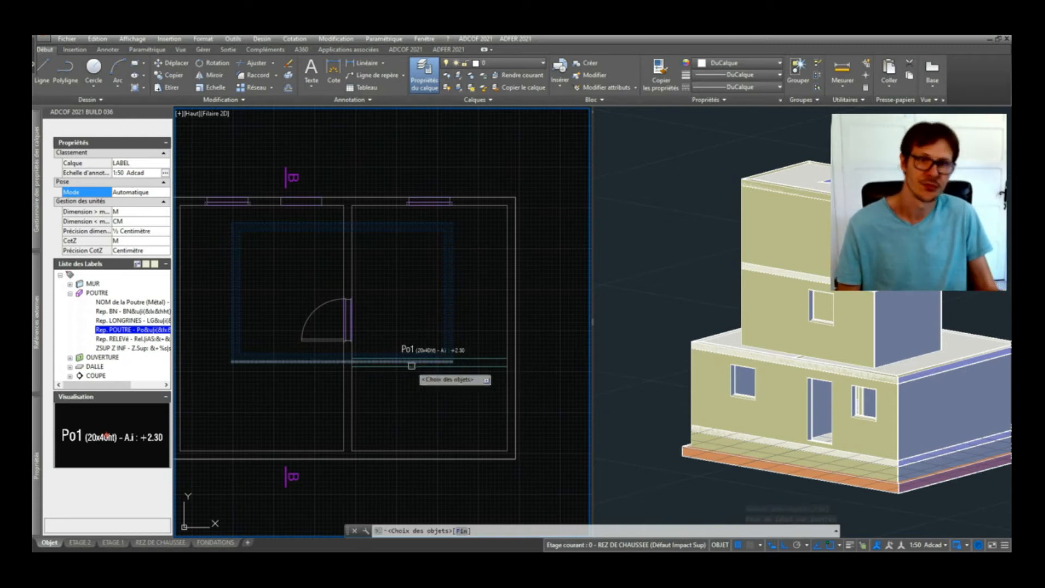
scroll(430, 347, up, 4)
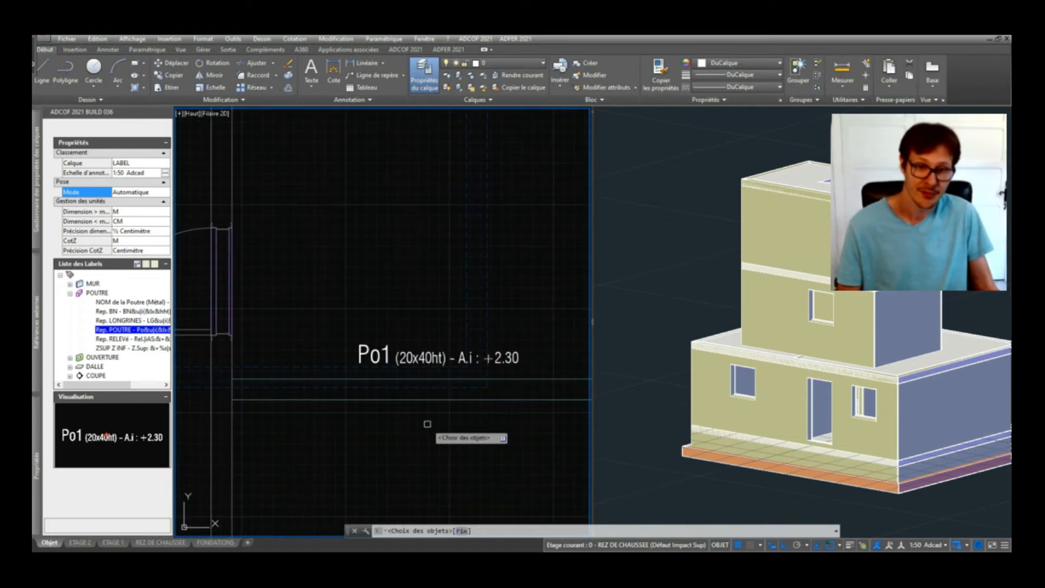
Step: Examine the properties of the placed beam label, including its units and label type, and deselect it
click(384, 357)
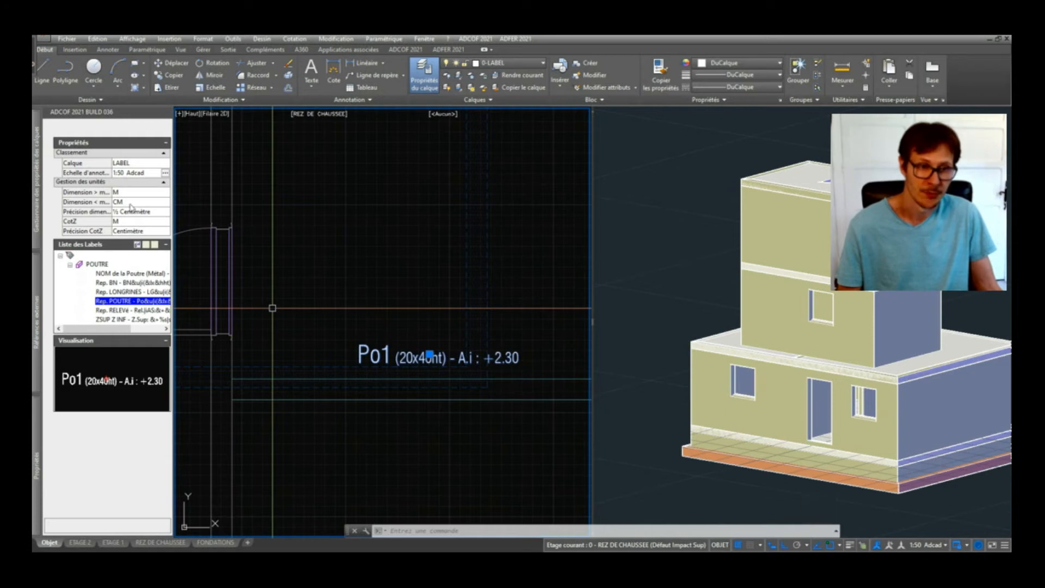
key(Escape)
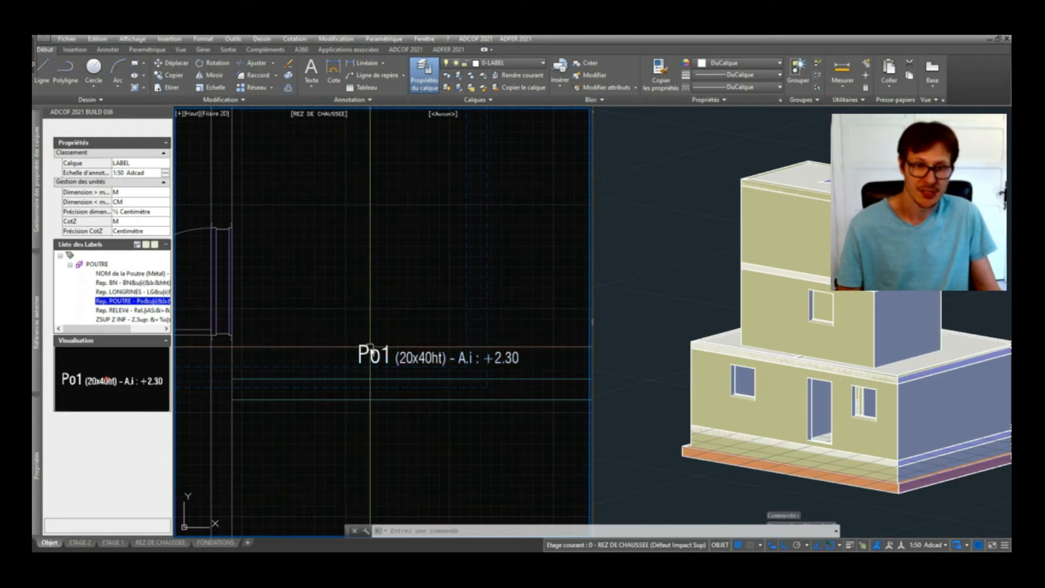
click(371, 347)
key(Escape)
click(385, 373)
key(Escape)
Step: Set the labelled beam's Numéro repère to 101 and apply the change
click(428, 399)
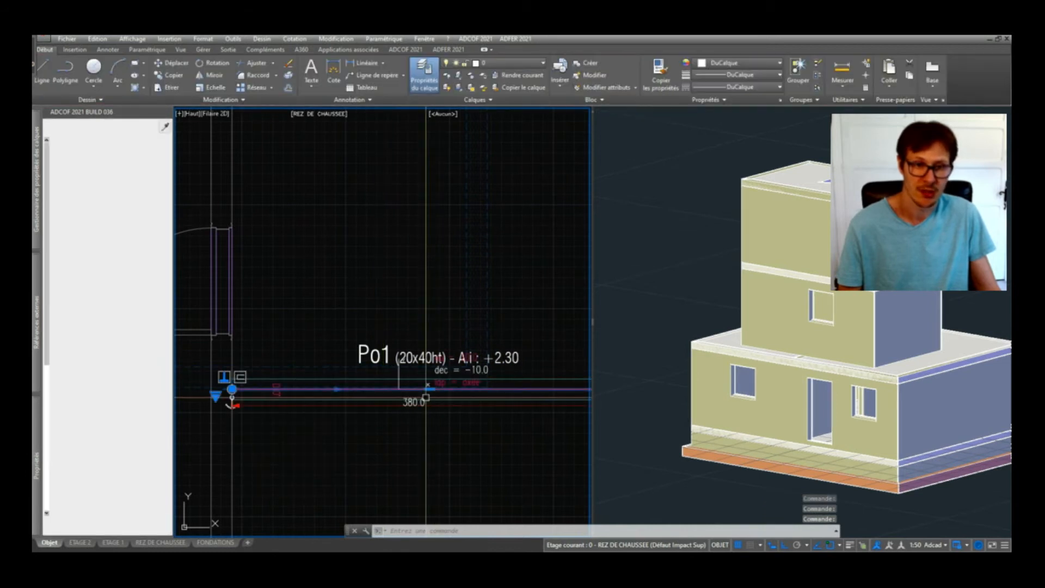
scroll(146, 427, down, 5)
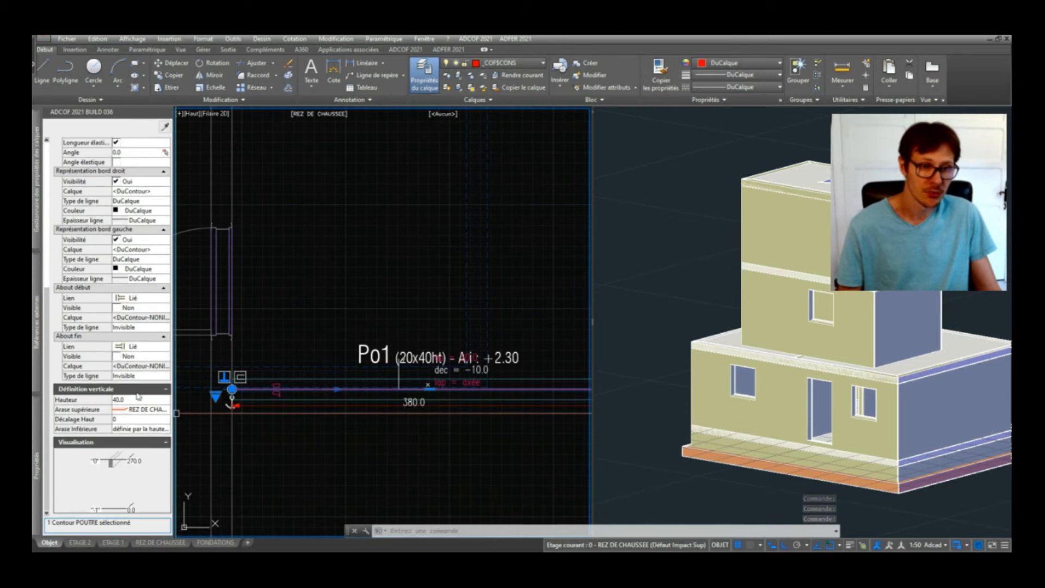
scroll(138, 396, up, 3)
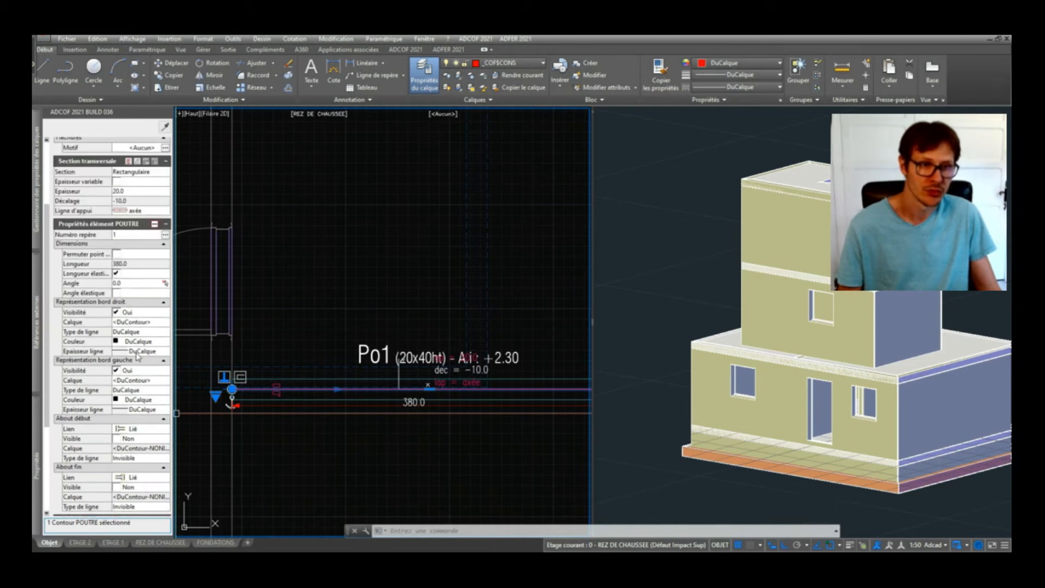
scroll(138, 354, up, 3)
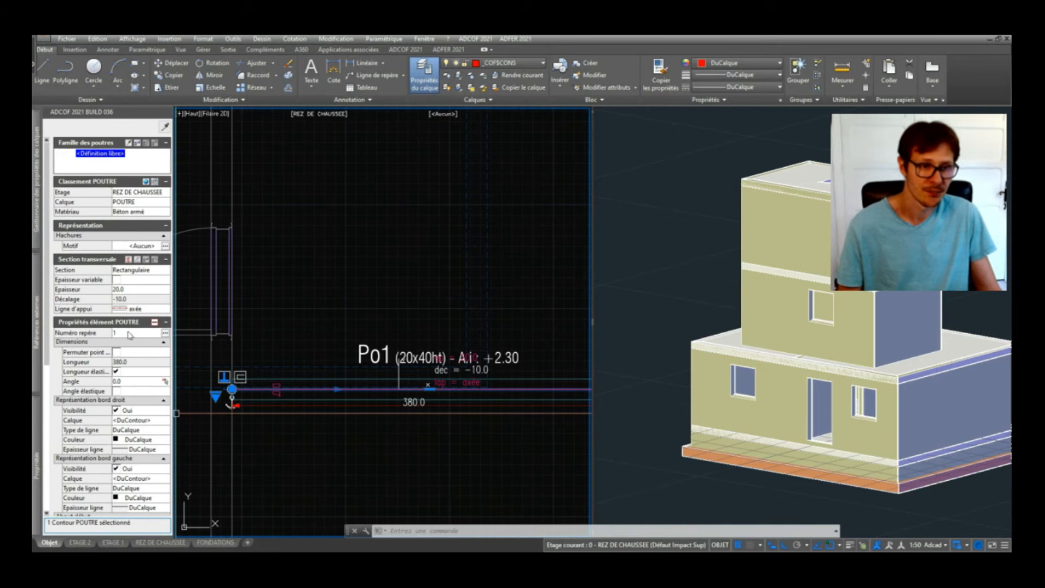
click(126, 332)
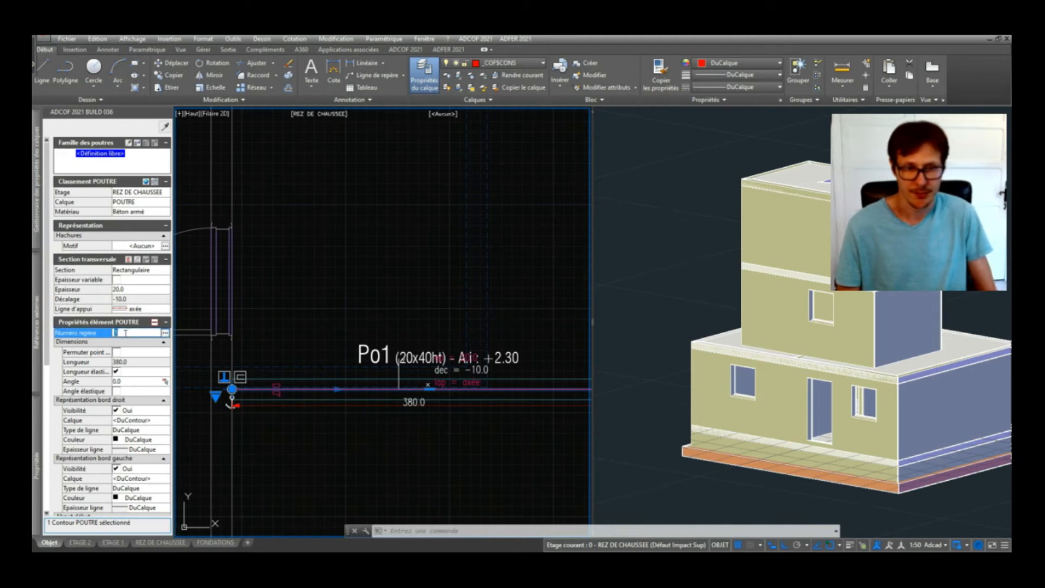
key(Return)
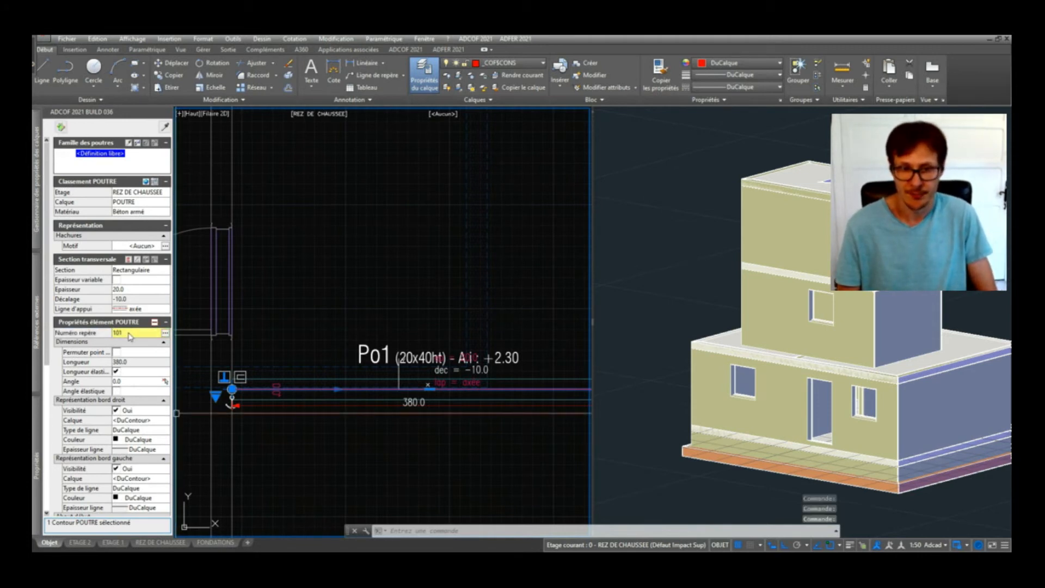
click(61, 128)
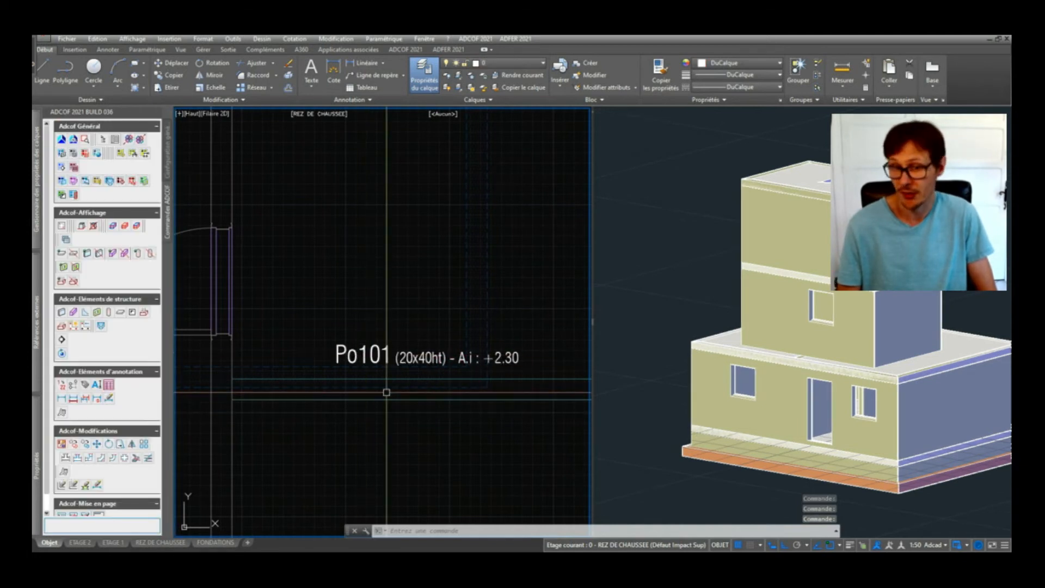
click(403, 395)
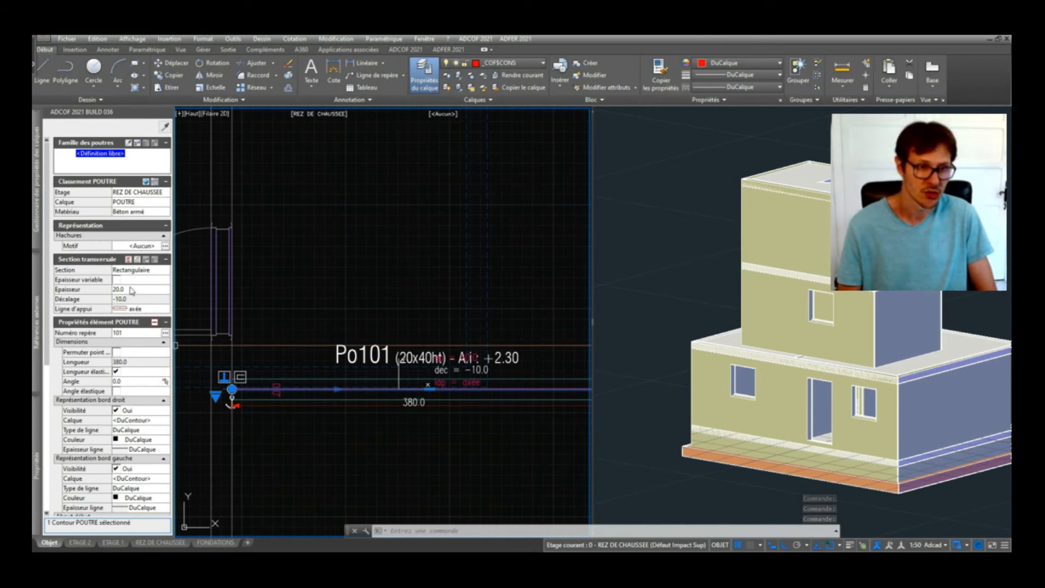
click(130, 332)
drag(129, 331, 114, 332)
text(1)
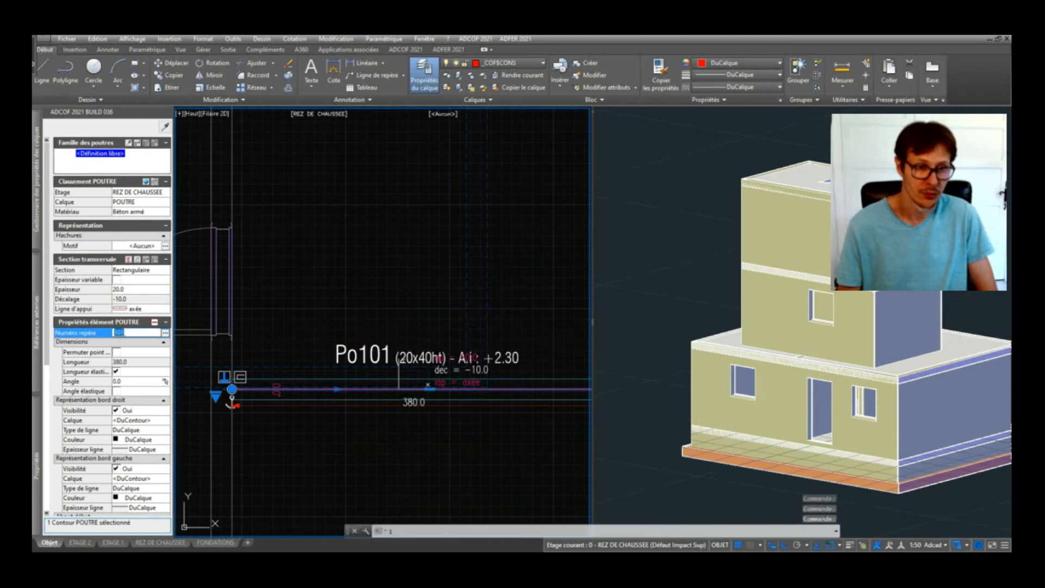
key(Return)
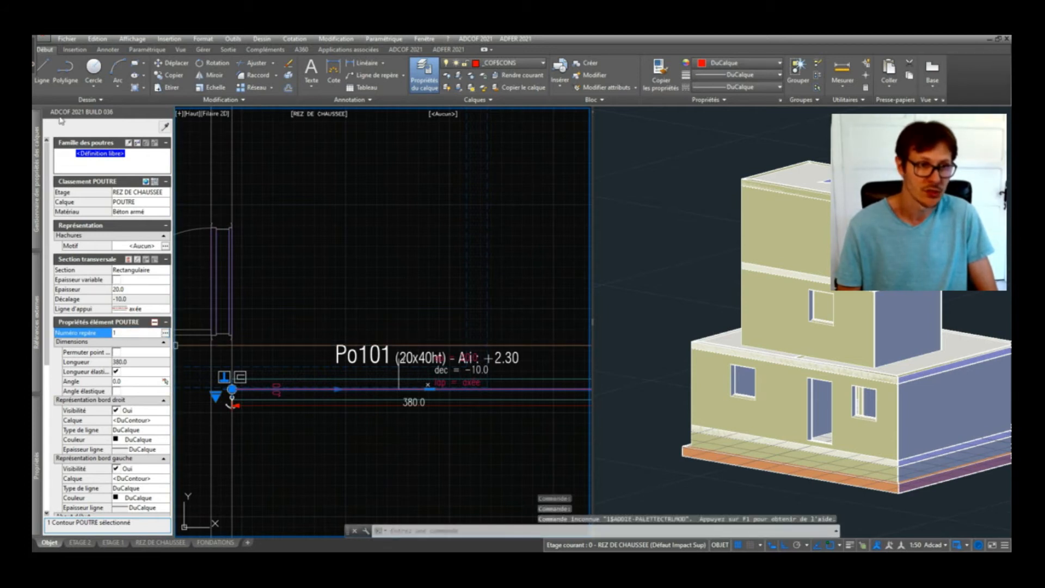
click(354, 226)
click(429, 285)
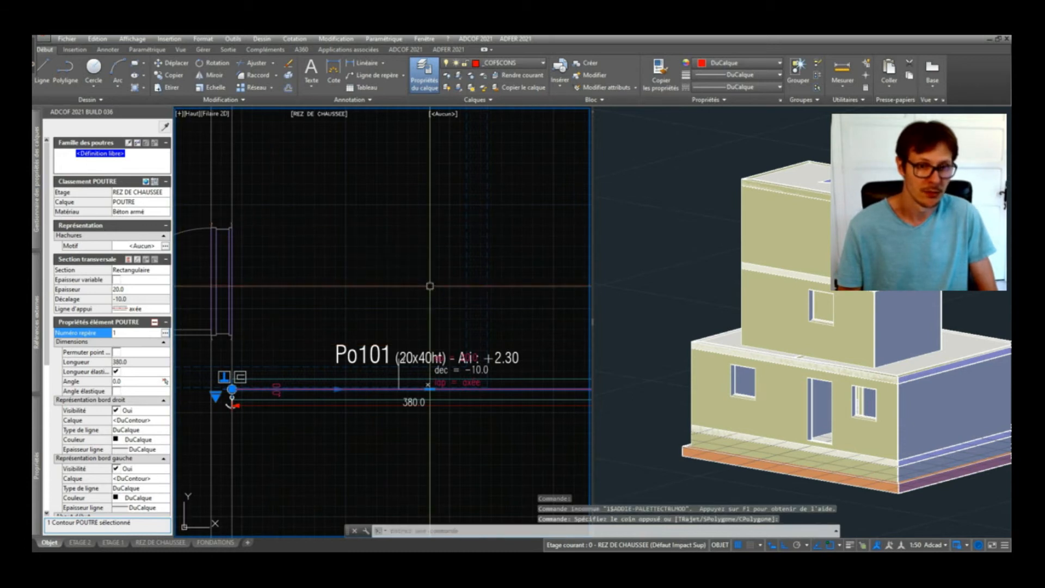
key(Escape)
Step: Set the labelled beam's Numéro repère to 1 and apply the change
click(390, 389)
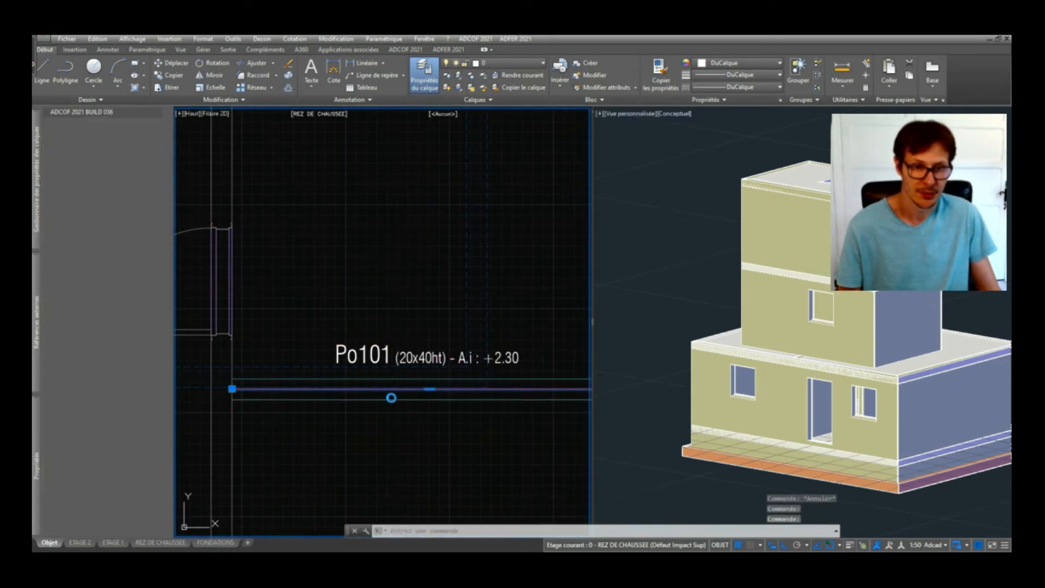
click(133, 332)
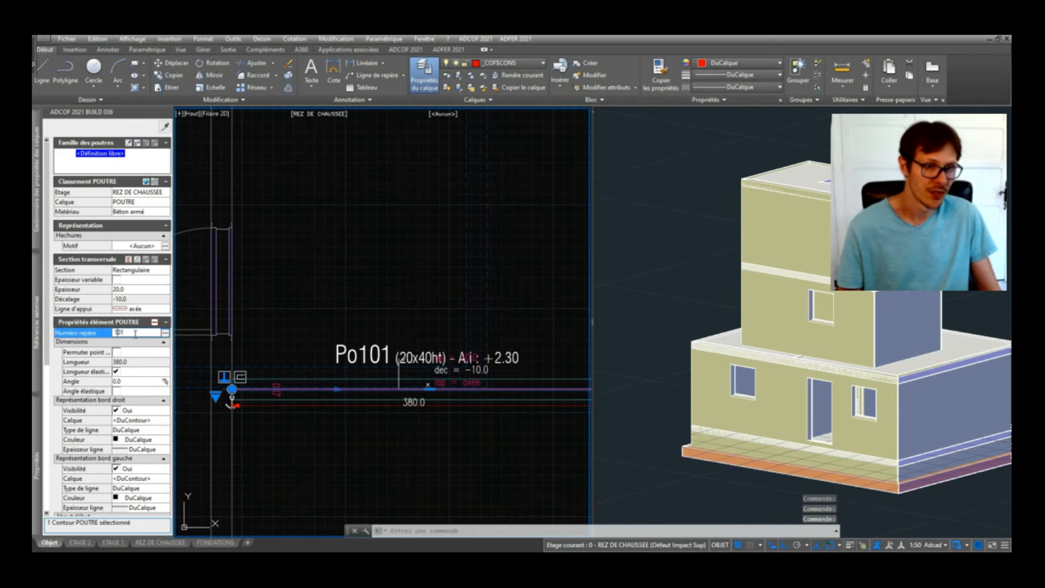
text(1)
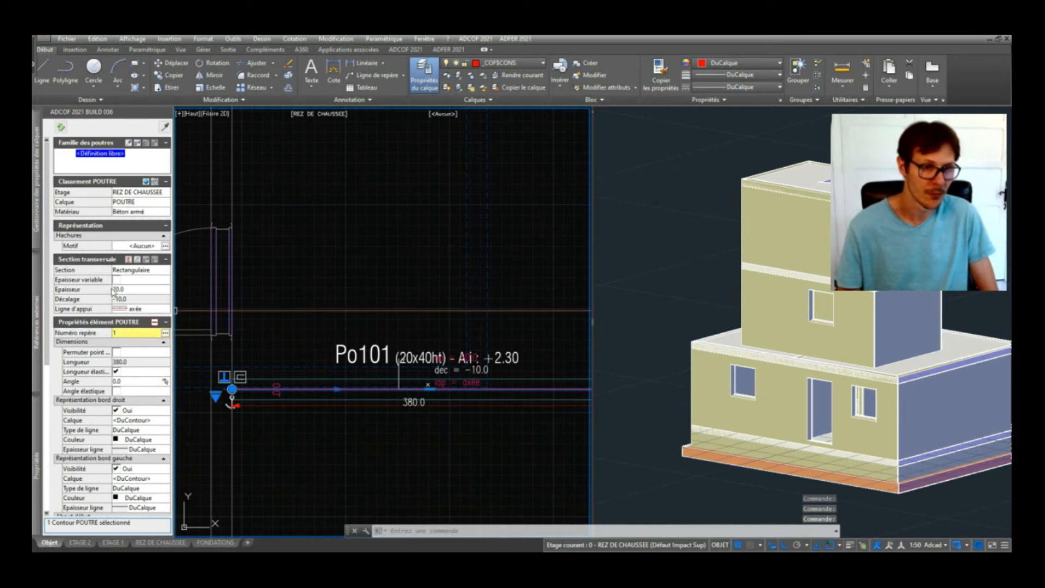
click(61, 127)
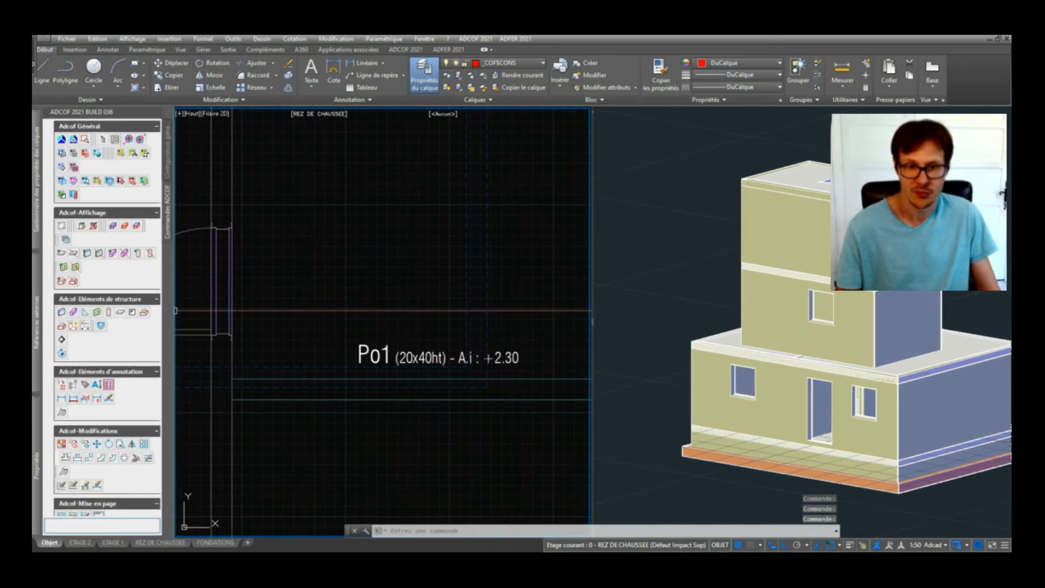
Step: Check the properties of the renumbered beam and clear the selection
click(457, 398)
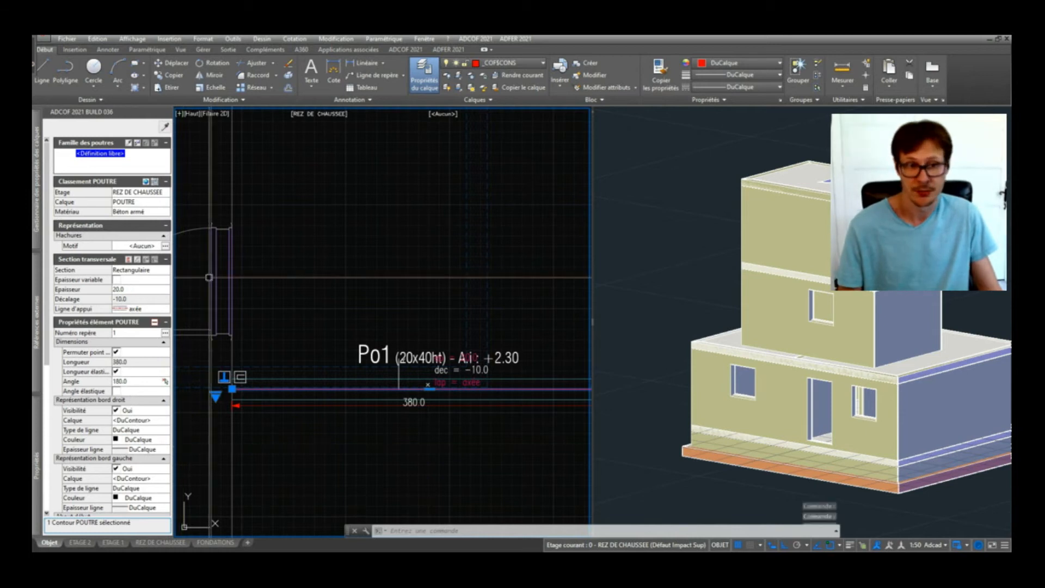
click(370, 265)
key(Escape)
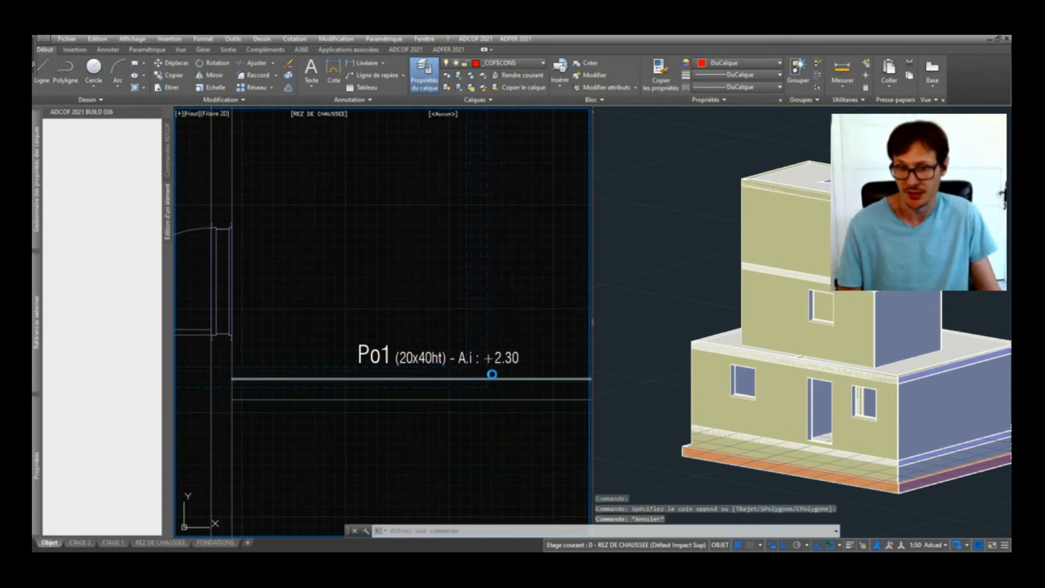
Step: Start a vertical section of the ground floor and draw its cut line straight across the labelled beam in the right-hand room
scroll(462, 348, down, 6)
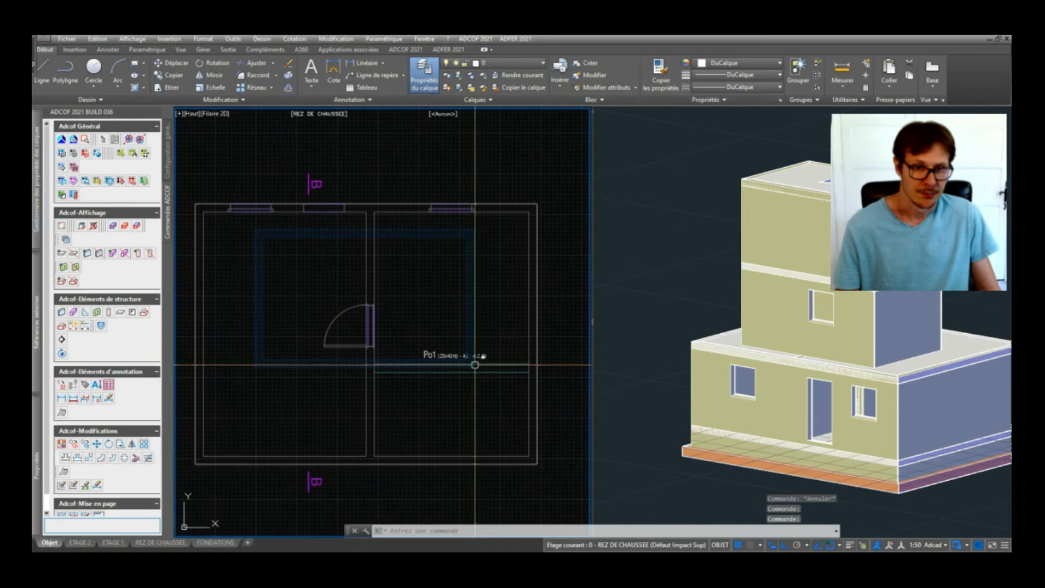
middle_drag(476, 356, 490, 378)
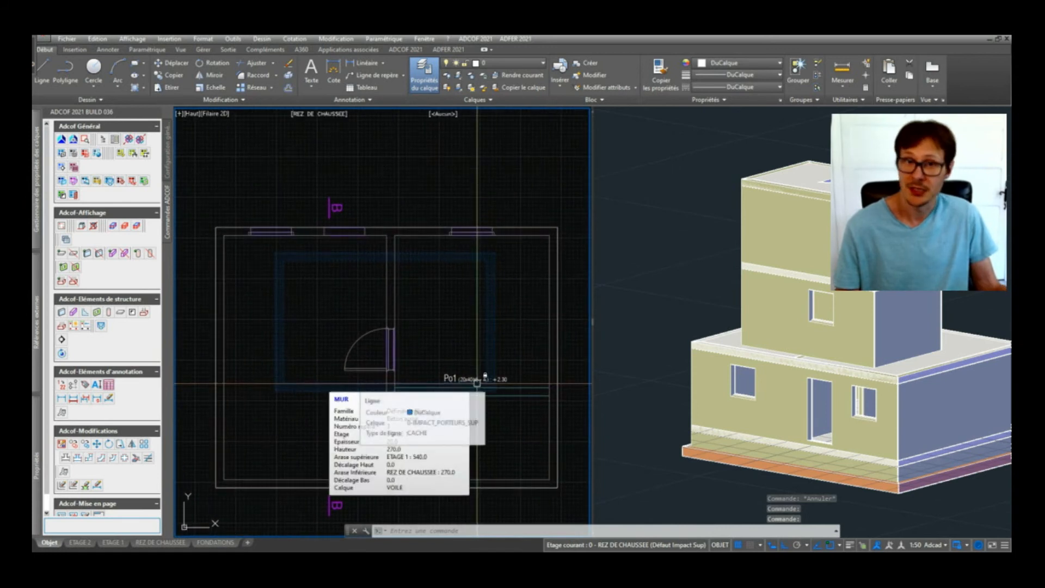
scroll(383, 287, down, 4)
scroll(363, 258, up, 2)
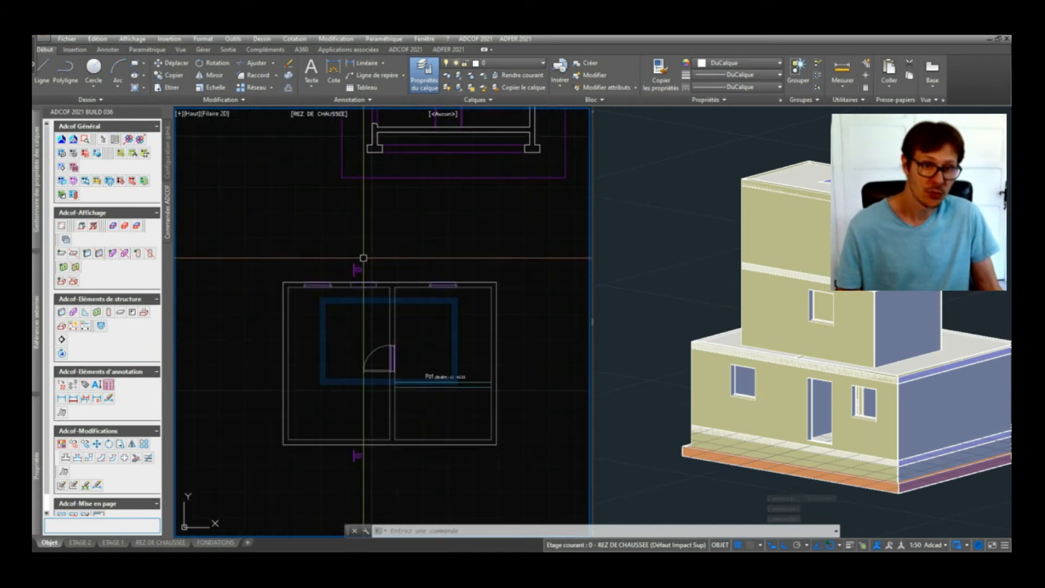
click(61, 341)
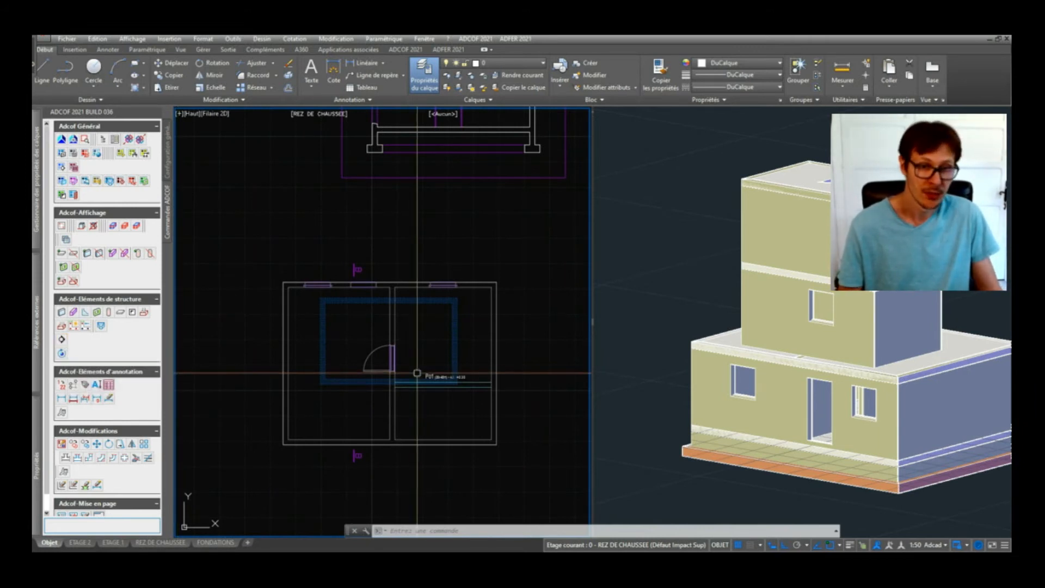
scroll(461, 399, up, 3)
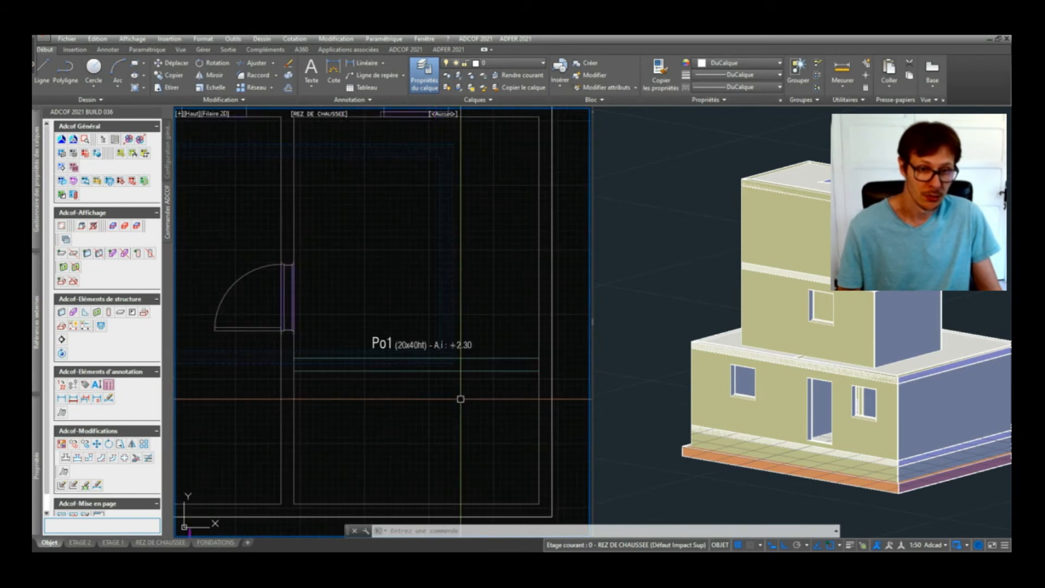
click(62, 341)
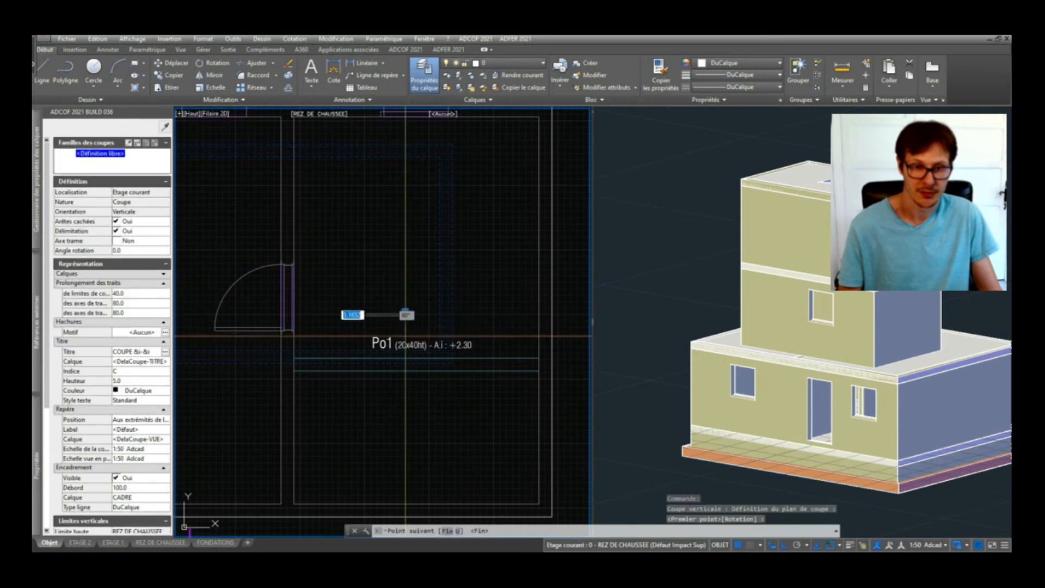
click(405, 312)
click(405, 406)
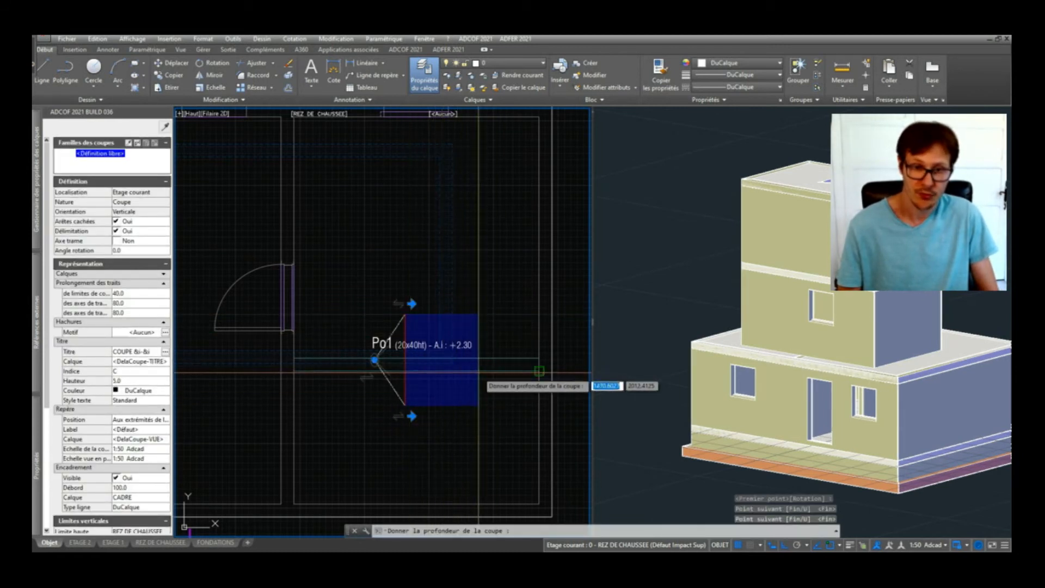
Step: Give the section a short depth ending just past the beam label's centre and place the section view below the plan
scroll(437, 370, up, 2)
click(439, 370)
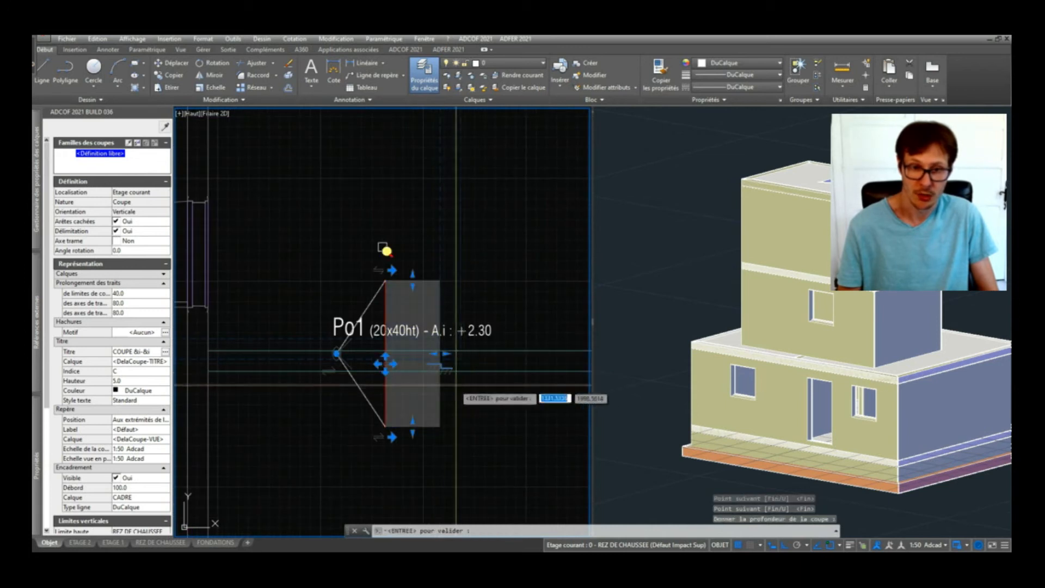
scroll(408, 297, down, 5)
key(Return)
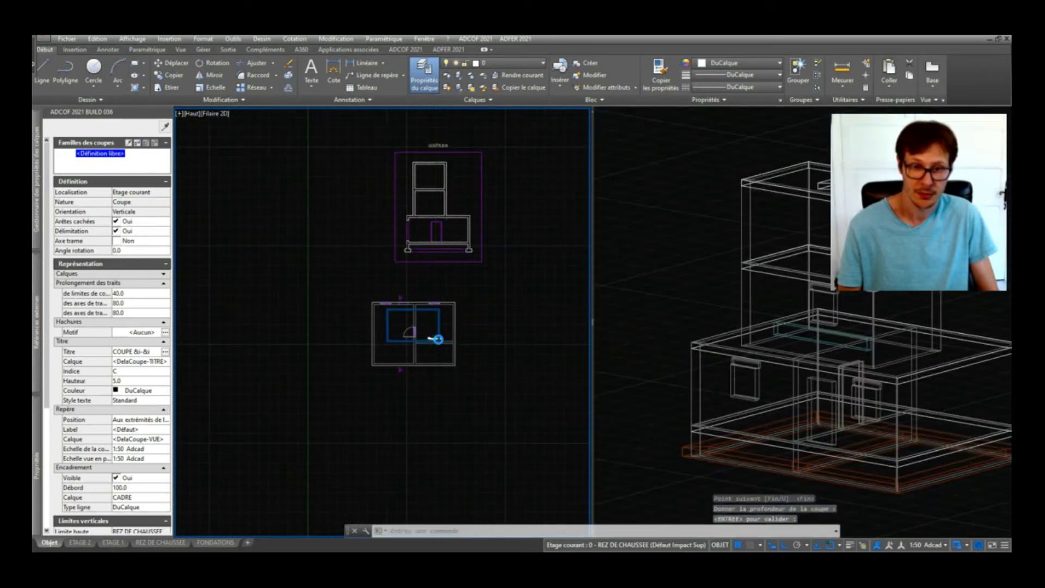
click(442, 440)
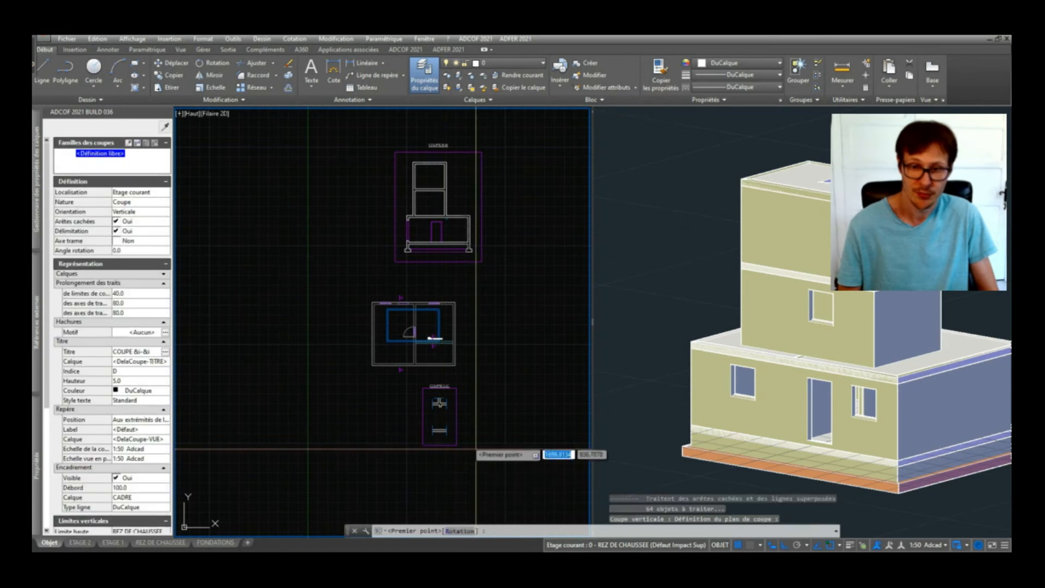
scroll(452, 434, up, 3)
key(Escape)
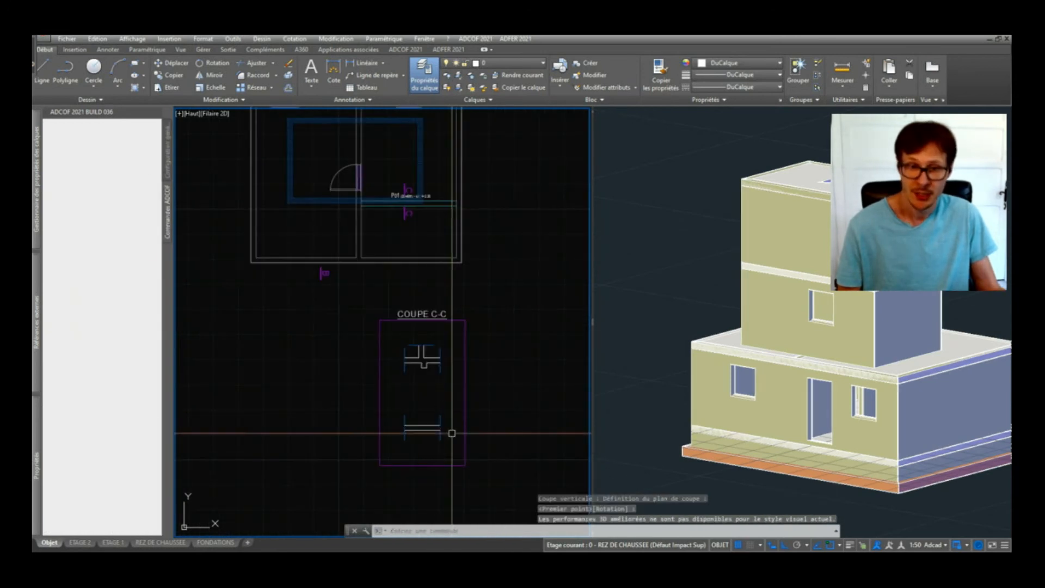
Step: Examine the slab, upper wall and beam profile in COUPE C-C and compare the section with the ground-floor plan
scroll(394, 203, up, 5)
scroll(394, 350, down, 5)
scroll(391, 345, up, 5)
scroll(400, 313, down, 3)
scroll(392, 366, up, 4)
scroll(397, 352, down, 5)
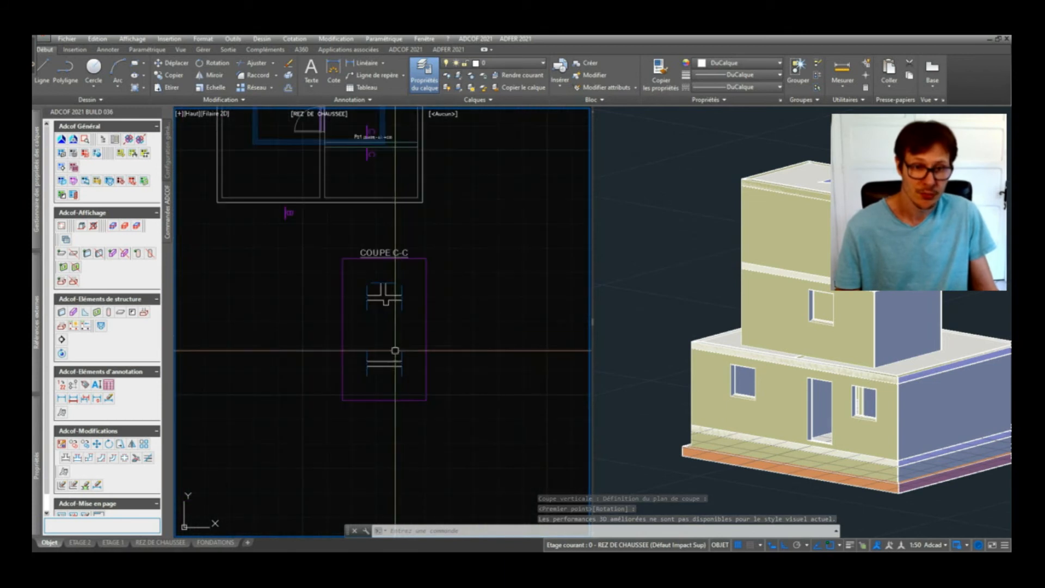
scroll(395, 350, up, 7)
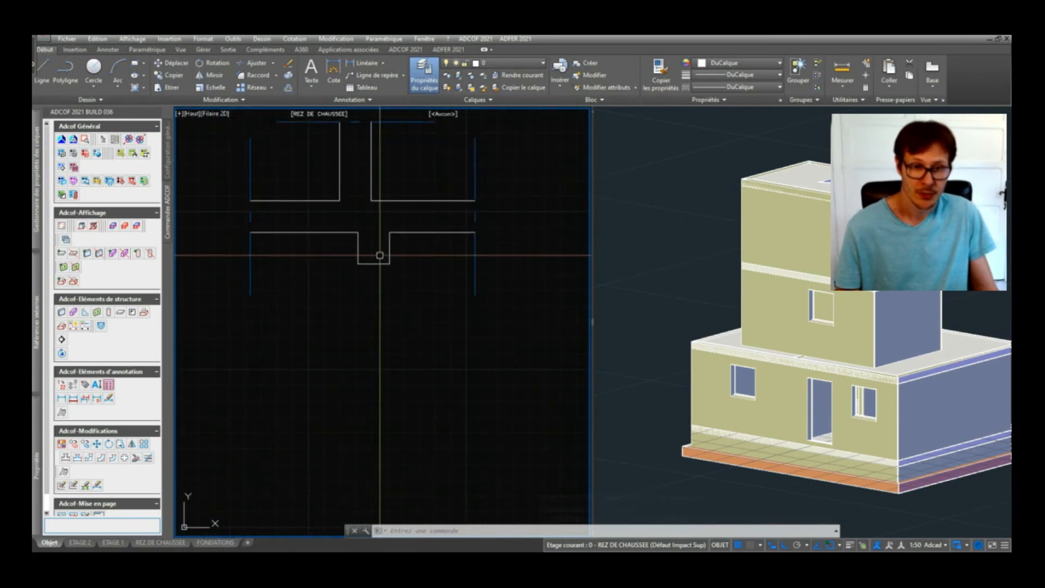
scroll(381, 281, down, 5)
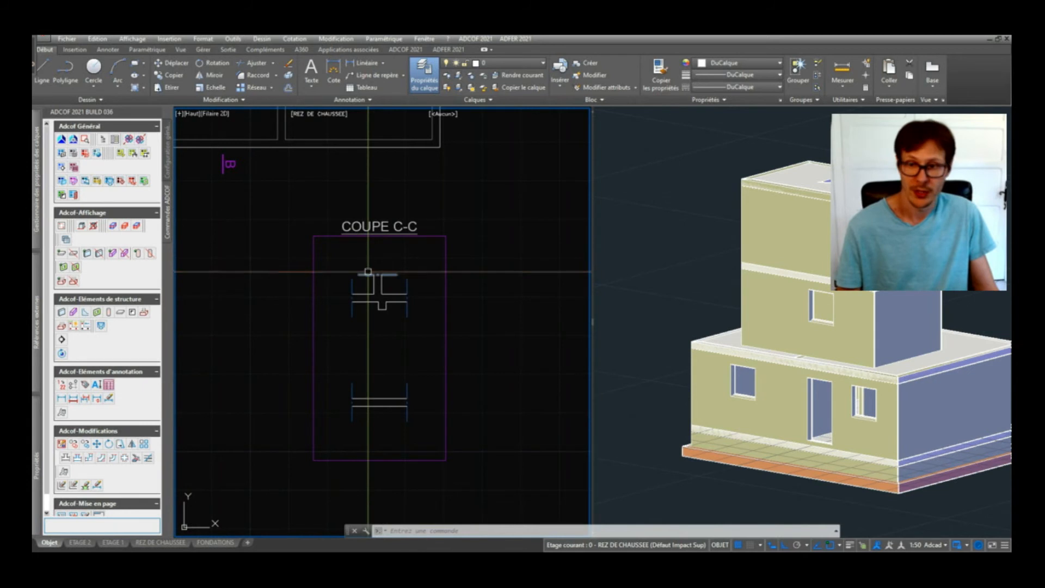
scroll(411, 322, down, 2)
scroll(350, 280, up, 4)
scroll(388, 305, down, 4)
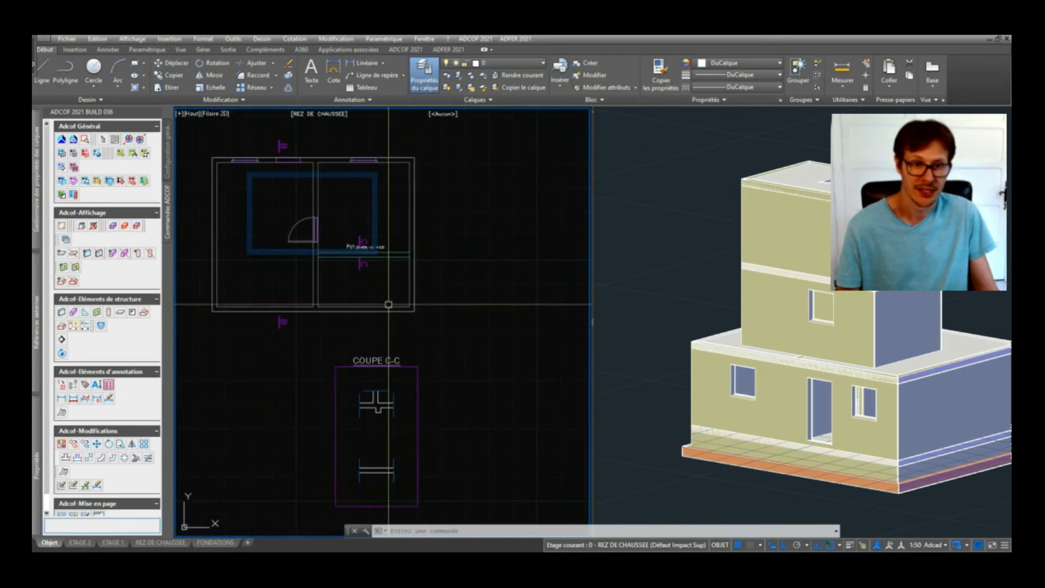
scroll(385, 450, up, 5)
scroll(446, 157, down, 2)
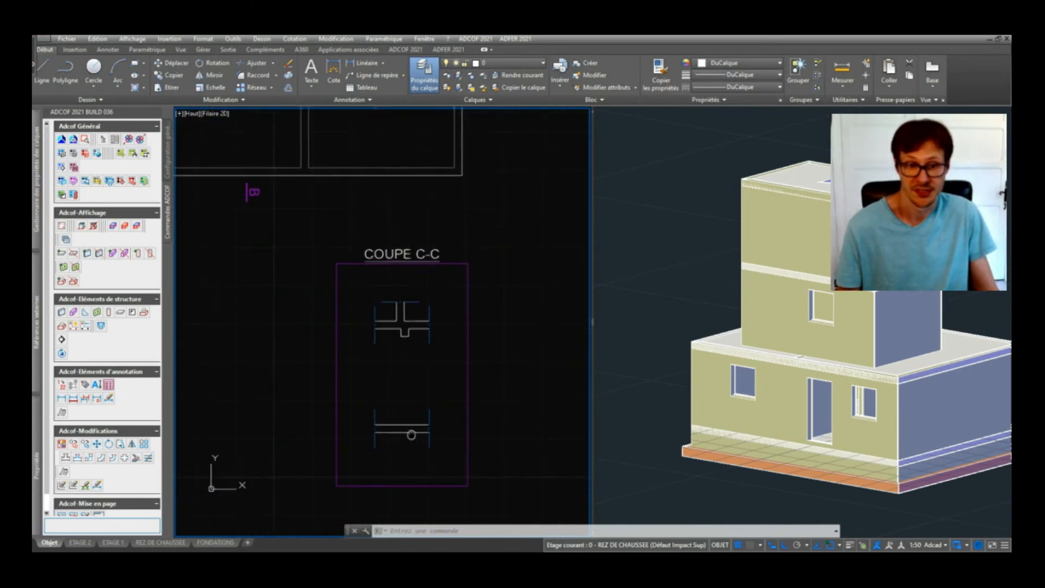
click(61, 399)
scroll(332, 348, up, 4)
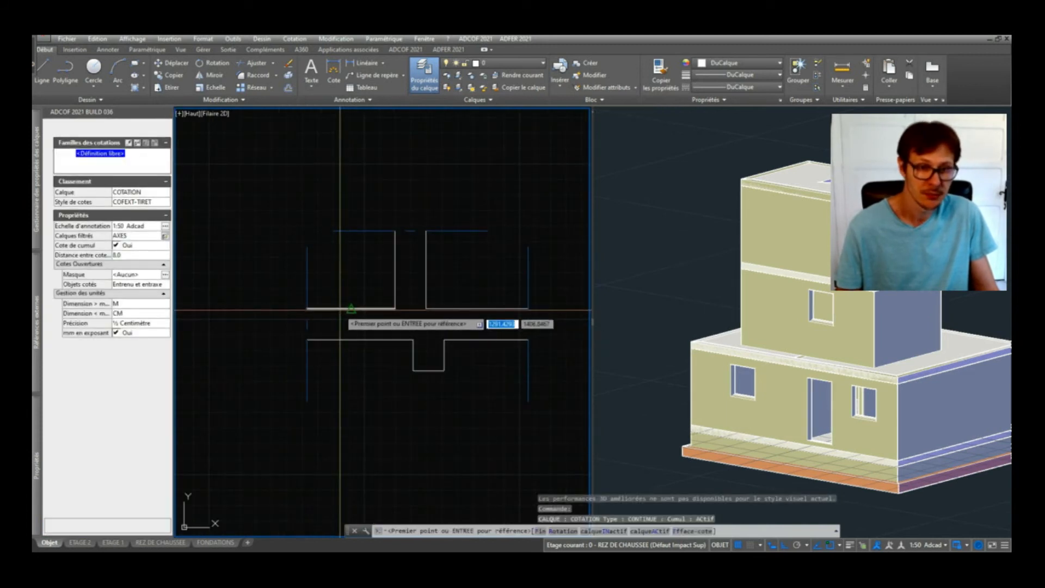
click(350, 309)
click(351, 339)
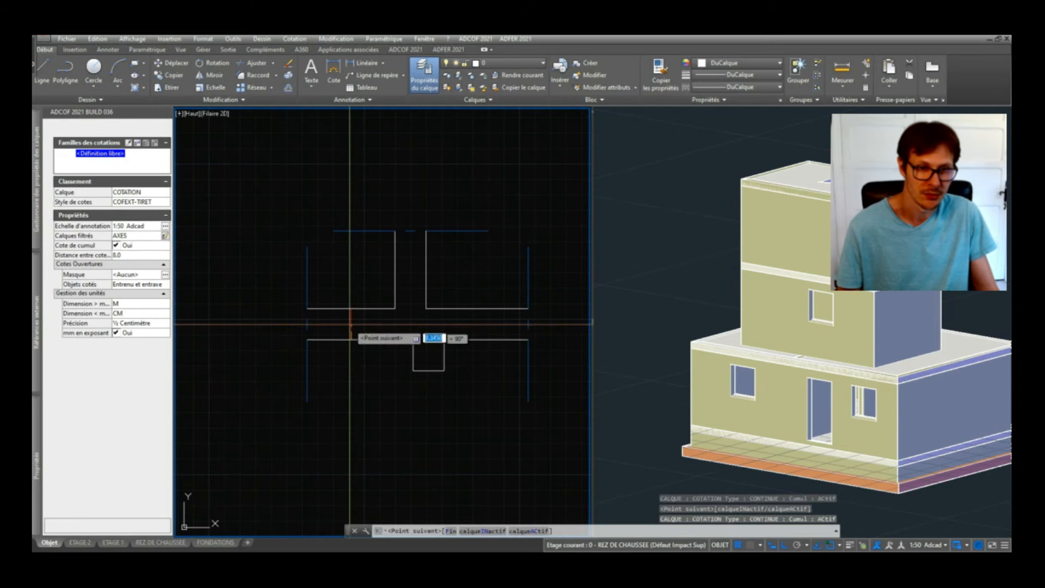
key(Escape)
key(Escape)
scroll(364, 331, down, 4)
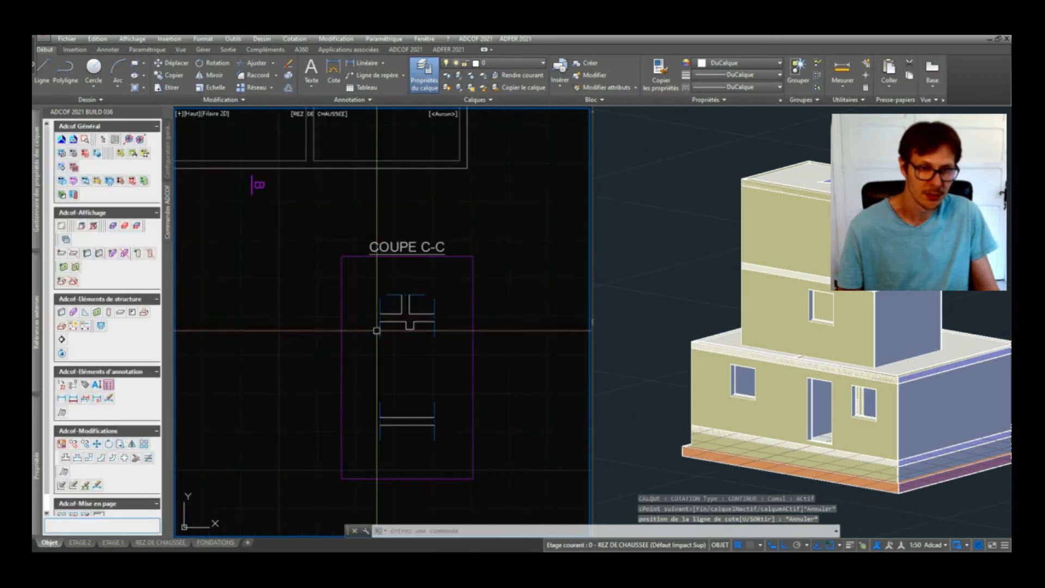
Step: Dimension the plan's lower exterior wall line on layer COTATION, placing the dimension line horizontally across the middle of the rooms
click(74, 400)
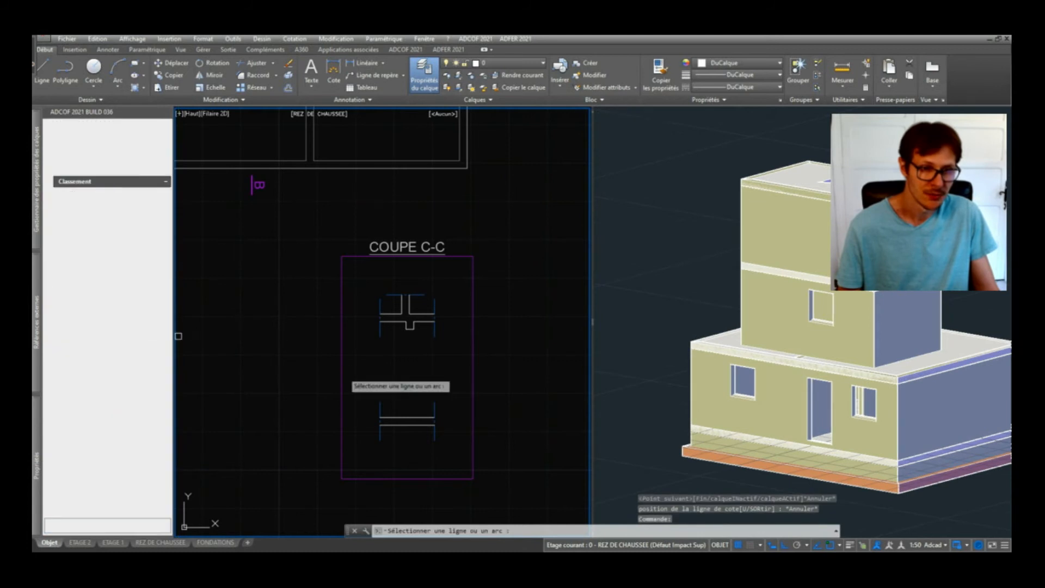
scroll(378, 397, down, 4)
click(357, 304)
scroll(357, 305, up, 4)
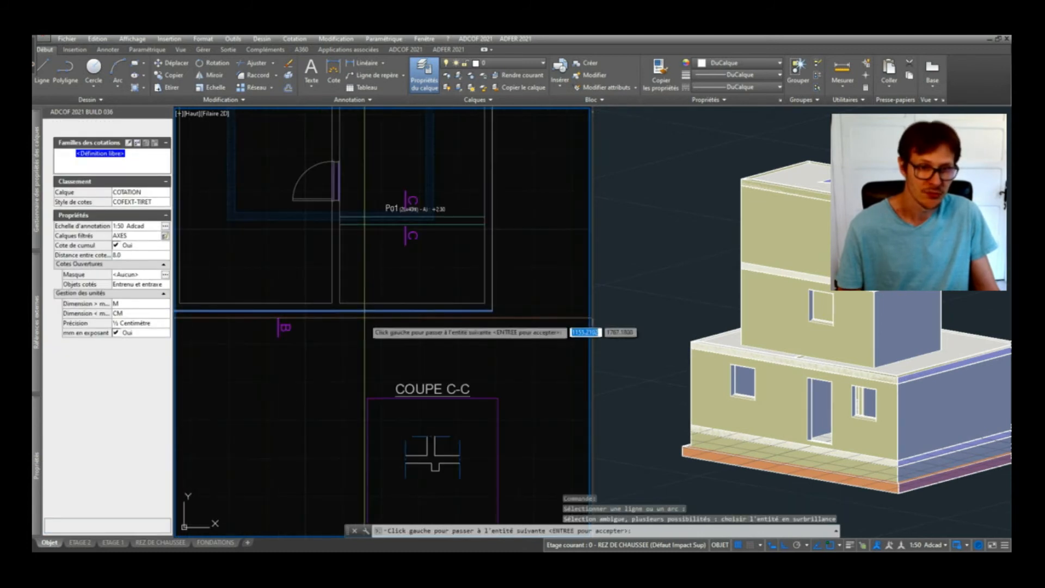
click(379, 364)
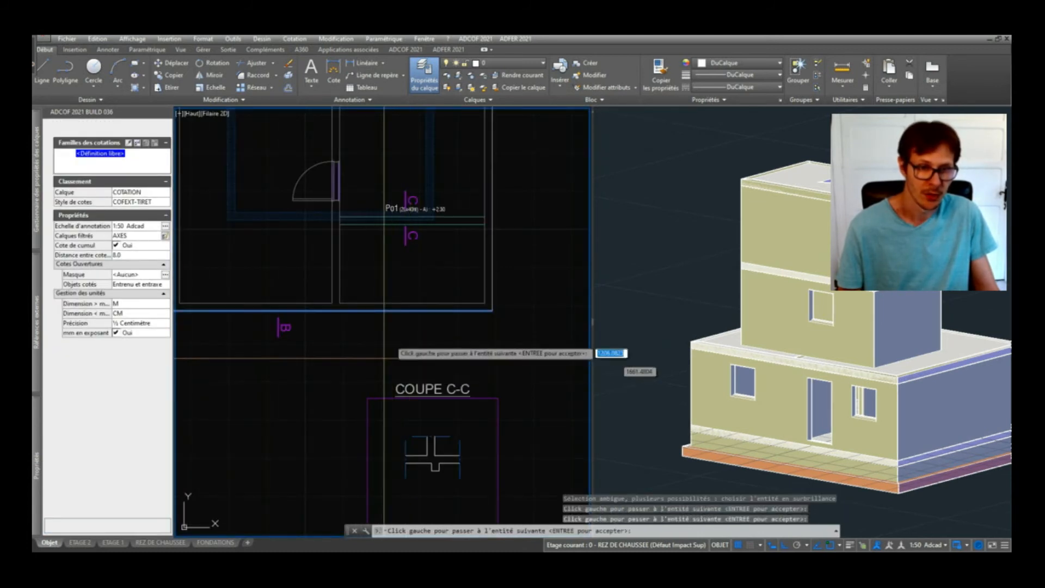
scroll(387, 348, down, 3)
key(Return)
scroll(321, 262, up, 4)
scroll(383, 269, down, 2)
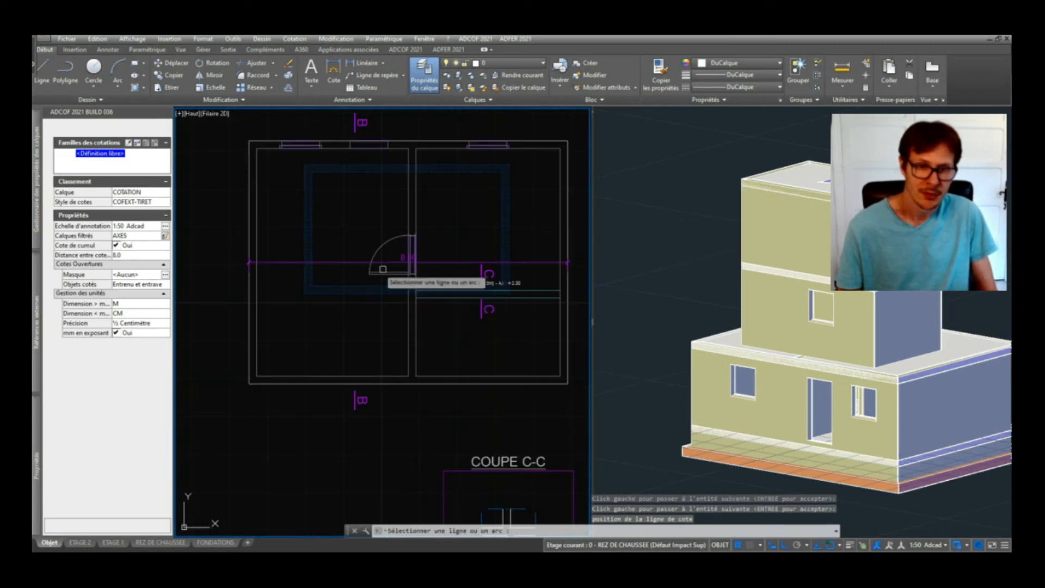
scroll(407, 267, up, 2)
scroll(479, 272, down, 4)
key(Escape)
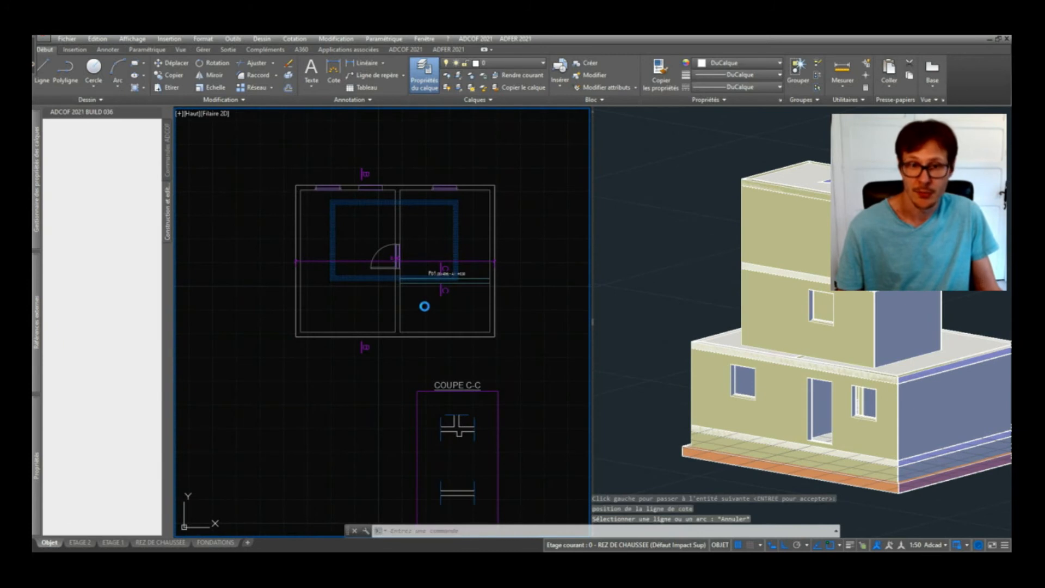
Step: Try to dimension the plan's right exterior wall by cycling through the overlapping wall lines and positioning the dimension line on that wall
click(74, 399)
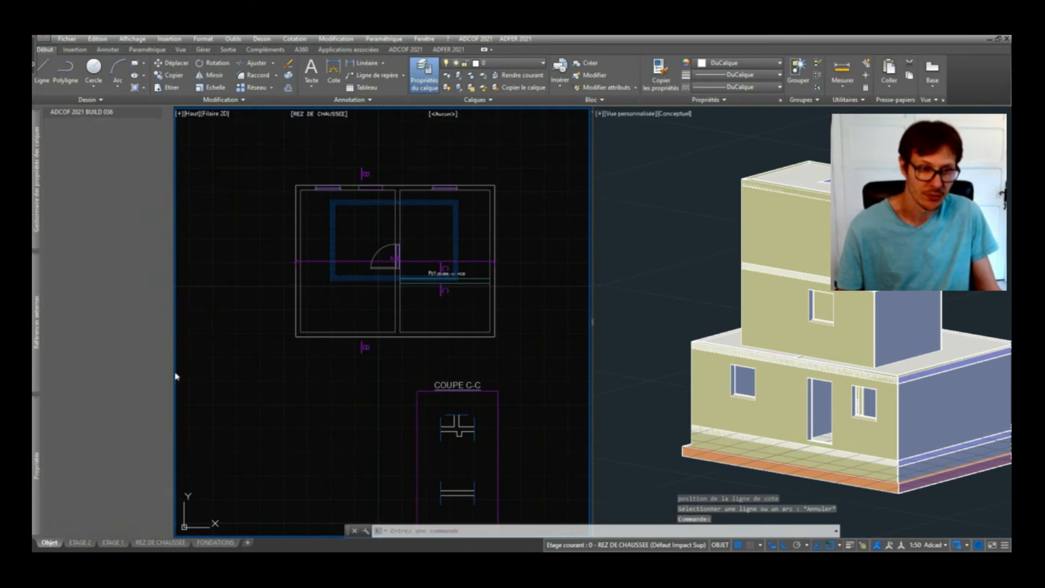
scroll(489, 201, up, 3)
click(483, 178)
scroll(474, 178, down, 3)
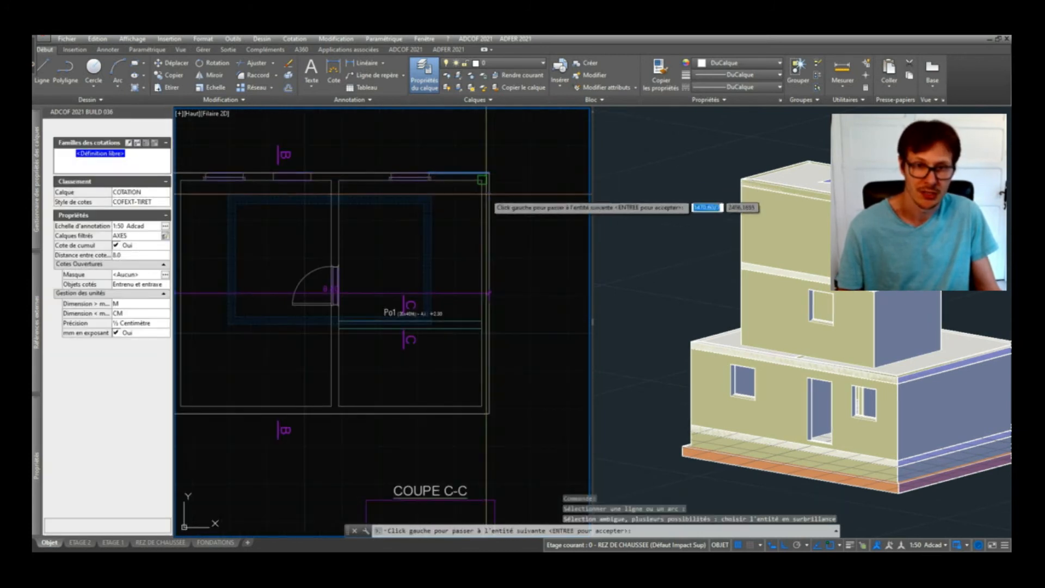
click(469, 406)
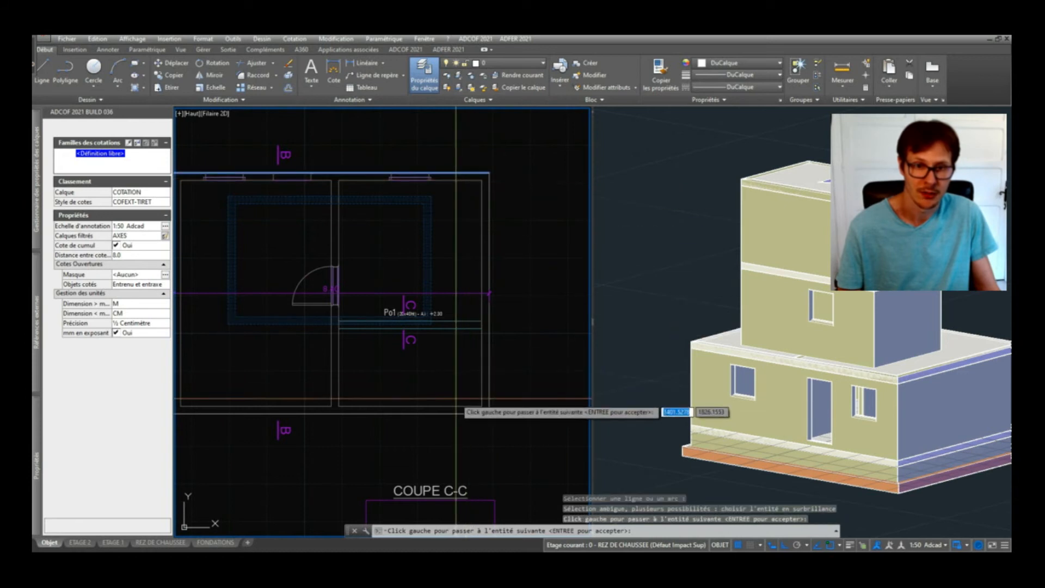
click(468, 415)
key(Return)
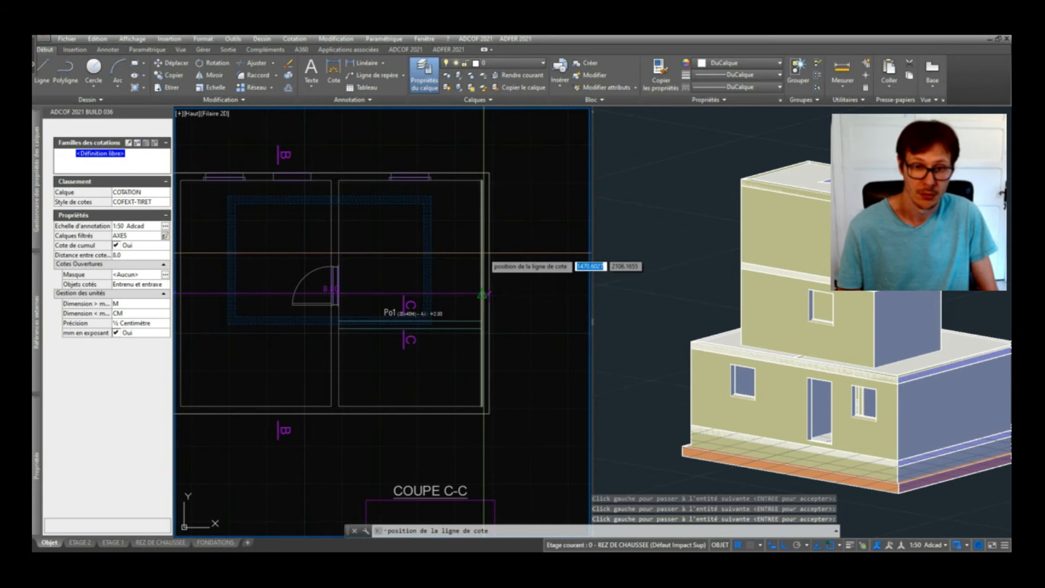
click(490, 288)
key(Return)
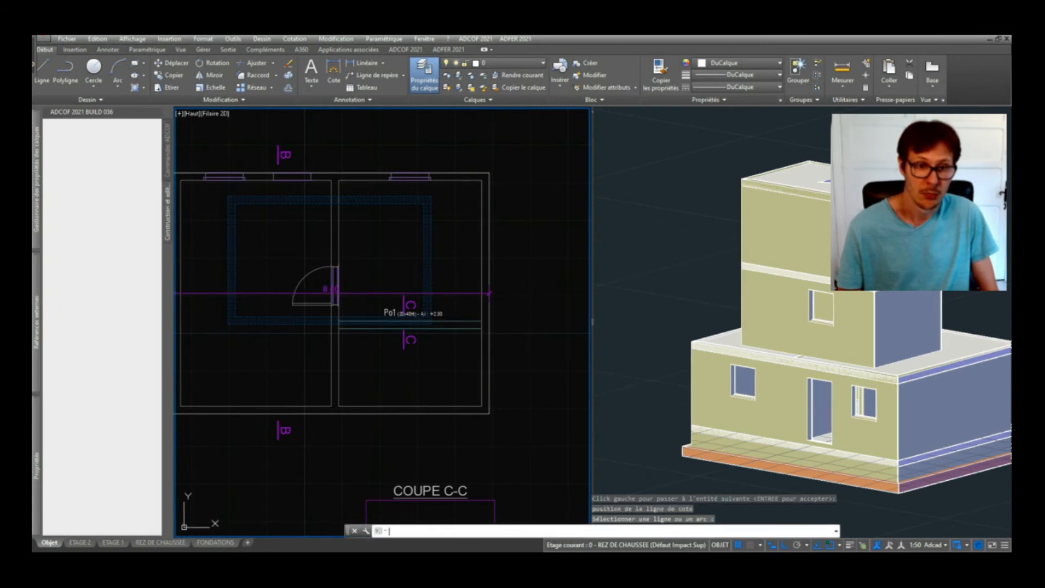
Step: Delete the horizontal dimension running across the middle of the ground-floor rooms
click(362, 292)
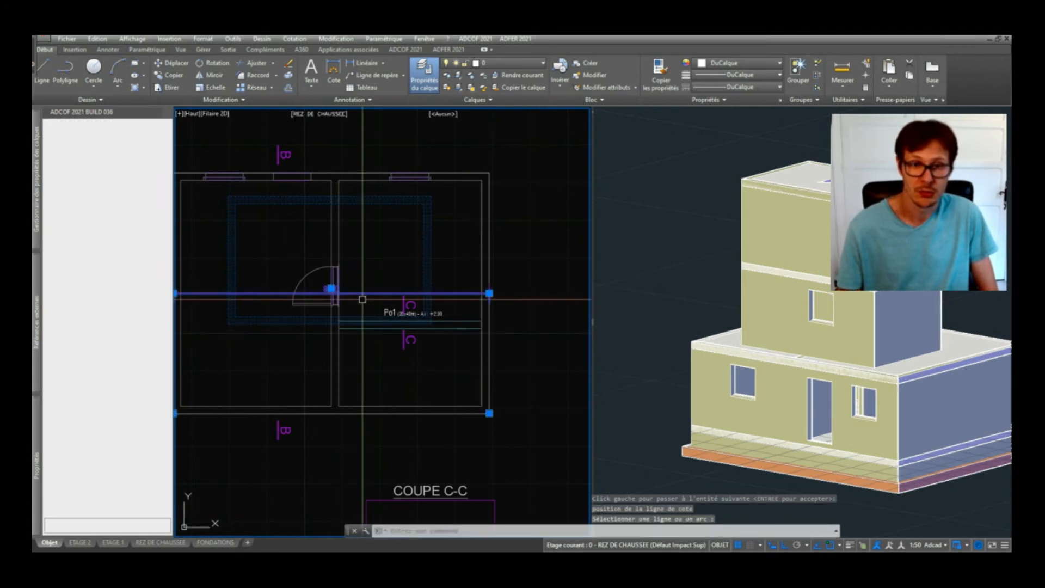
middle_drag(362, 299, 420, 259)
key(Delete)
click(427, 247)
click(422, 254)
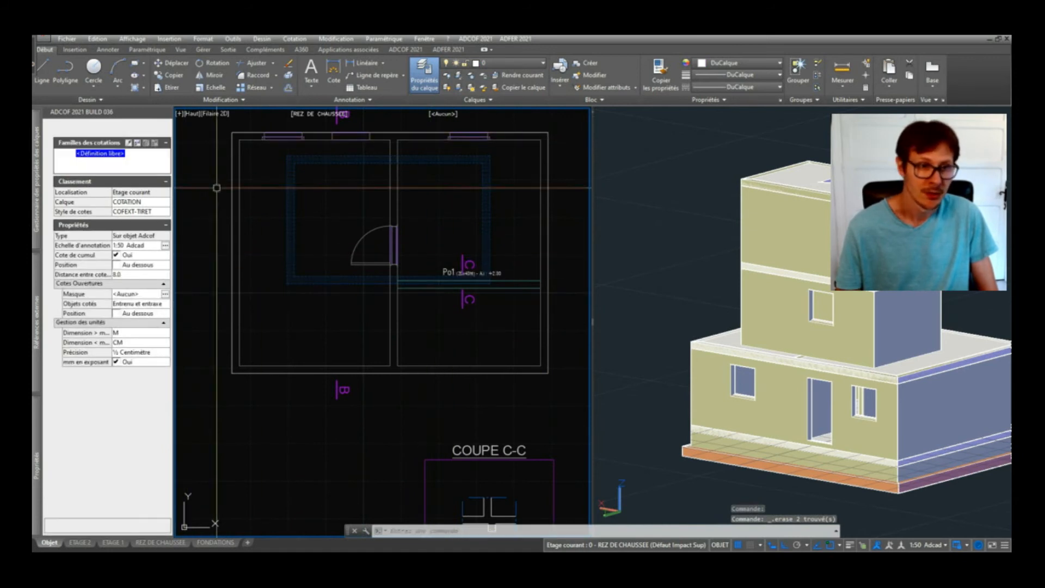
middle_drag(185, 152, 231, 186)
key(Escape)
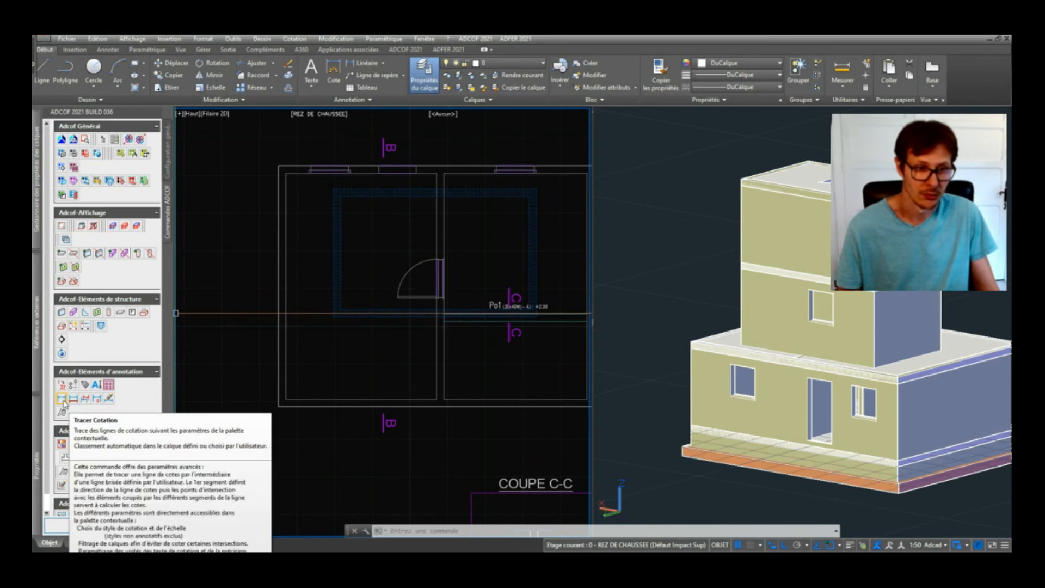
Step: Trace a dimension along the right exterior wall between its upper and lower outer corners, placing the dimension line on the wall's inner face
click(62, 399)
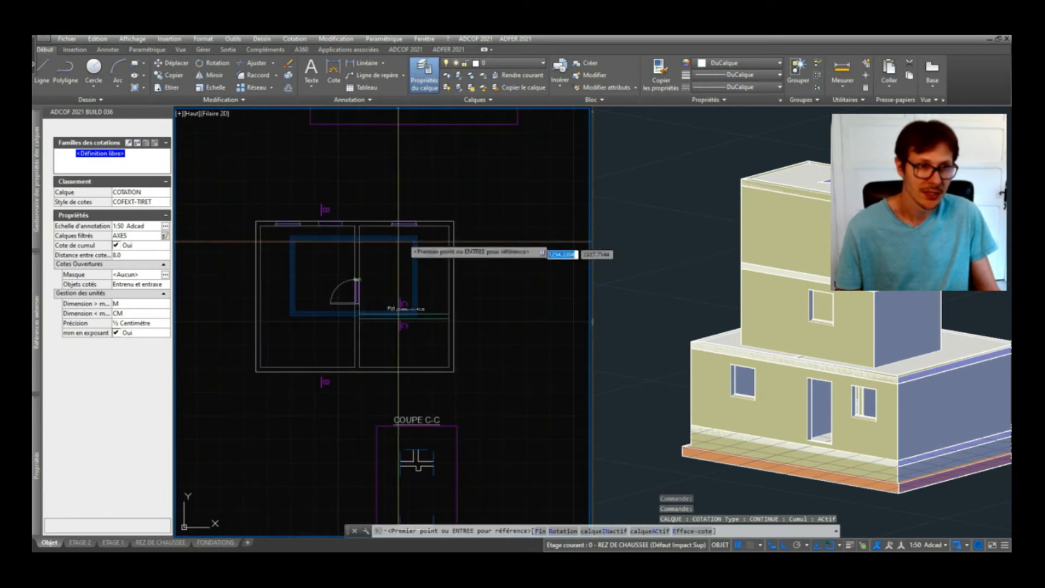
click(454, 222)
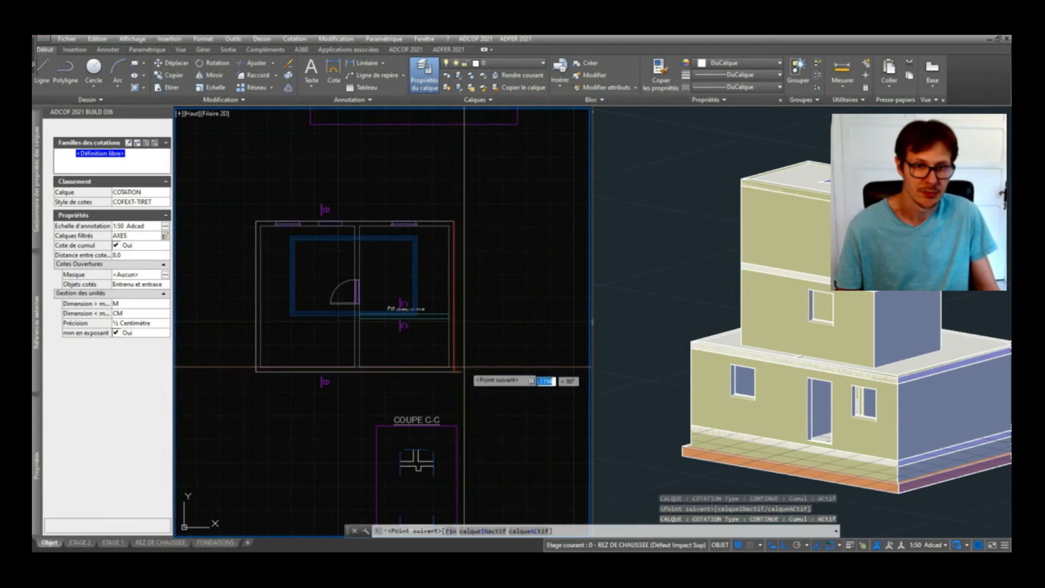
scroll(473, 364, up, 4)
click(452, 385)
scroll(447, 392, down, 2)
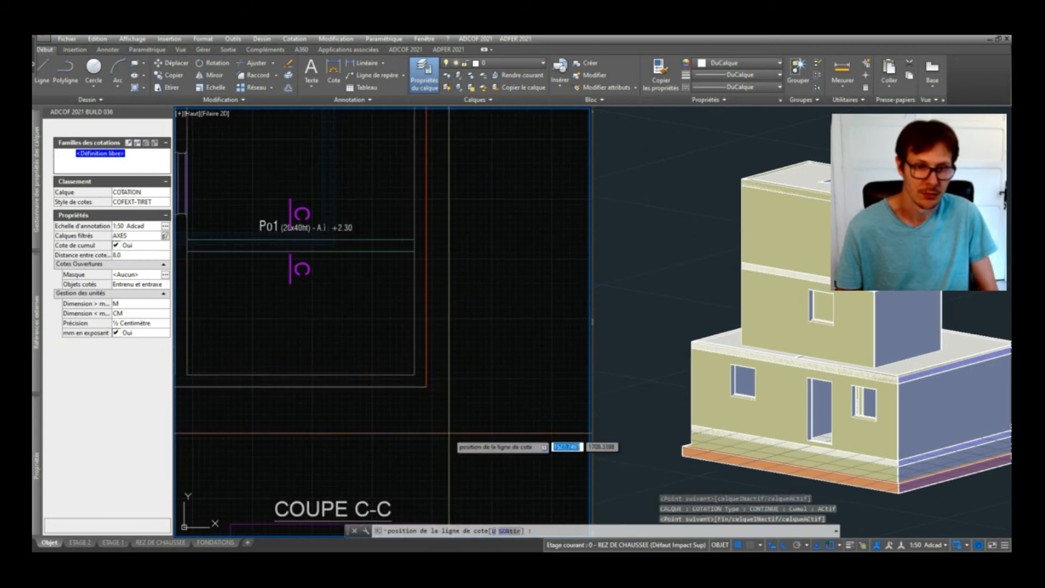
key(Return)
click(426, 391)
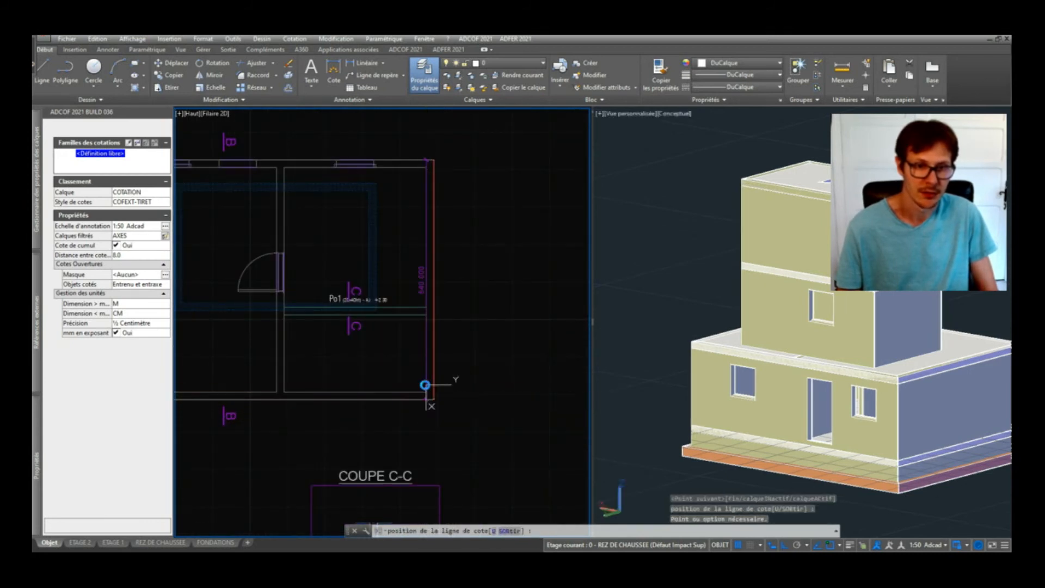
middle_drag(440, 362, 470, 368)
scroll(514, 354, down, 2)
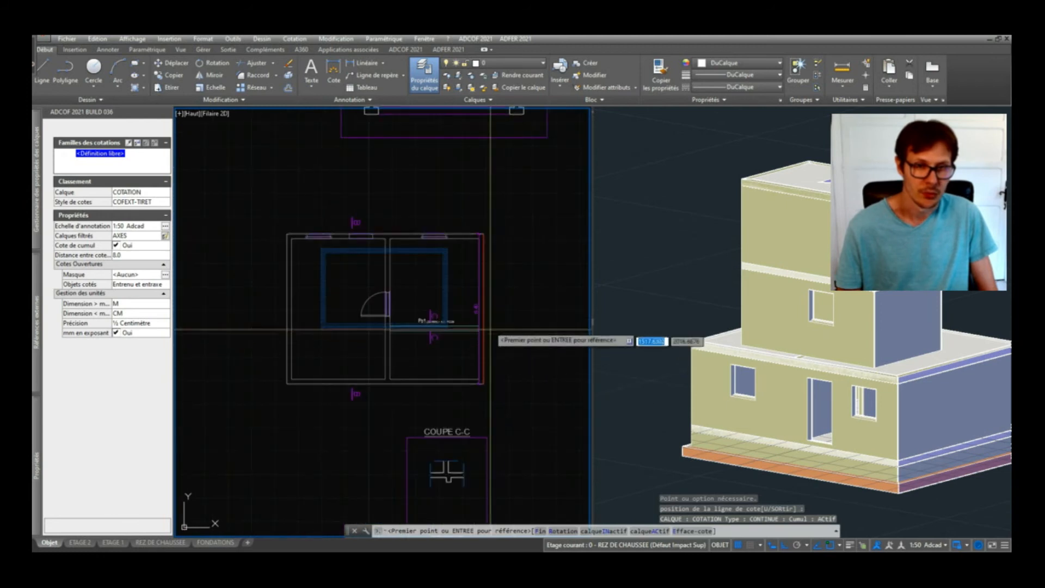
scroll(490, 326, up, 2)
key(Return)
key(Return)
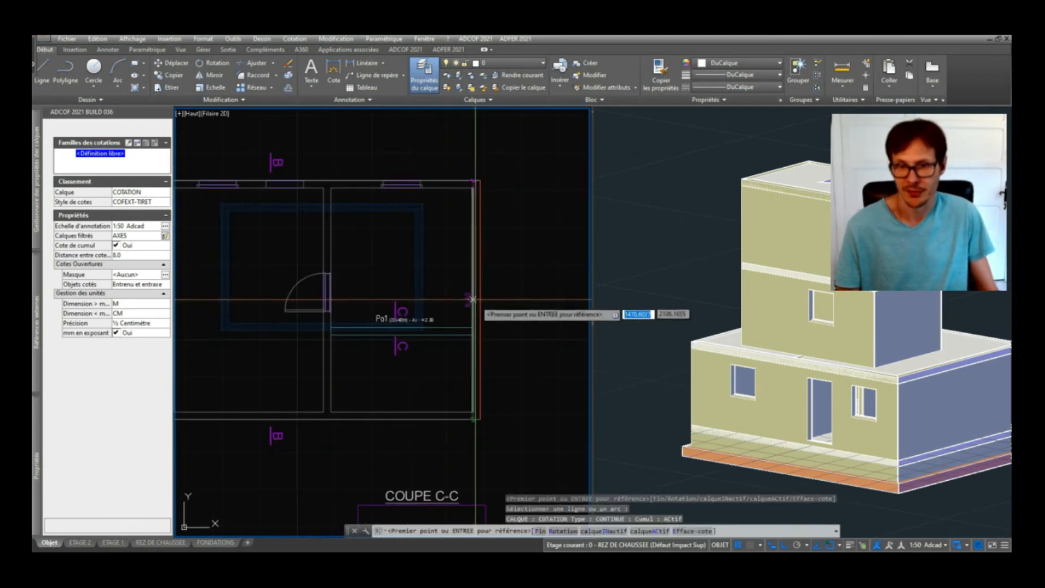
key(Escape)
click(472, 297)
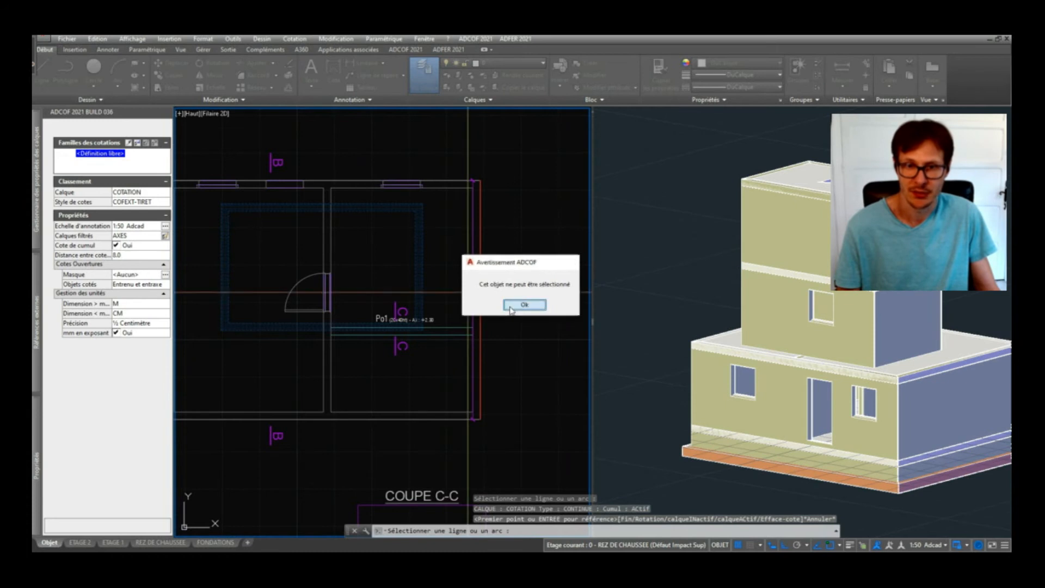
click(522, 305)
key(Escape)
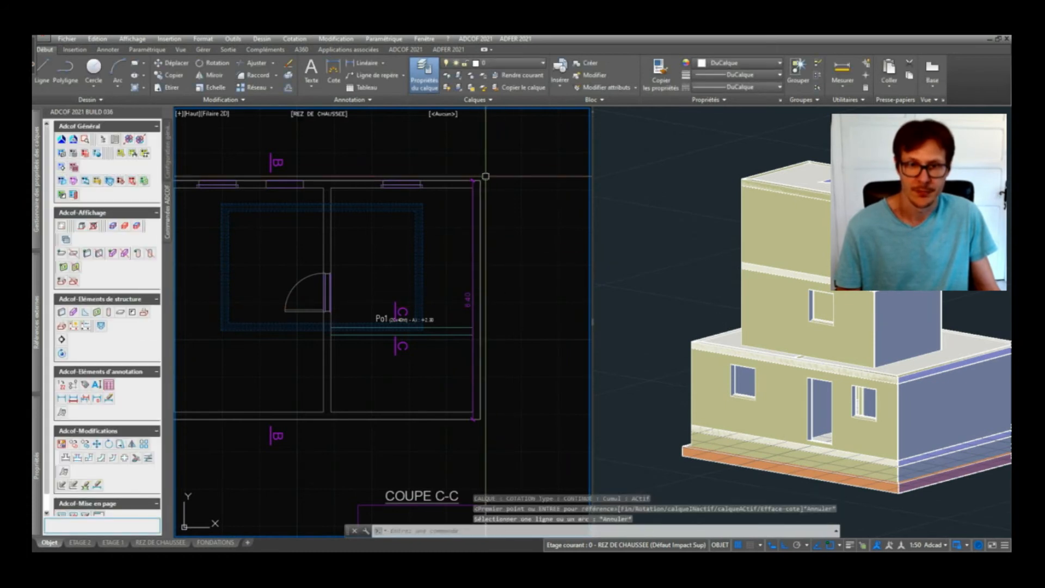
Step: Delete the vertical dimension lying on the inner face of the right exterior wall
click(474, 295)
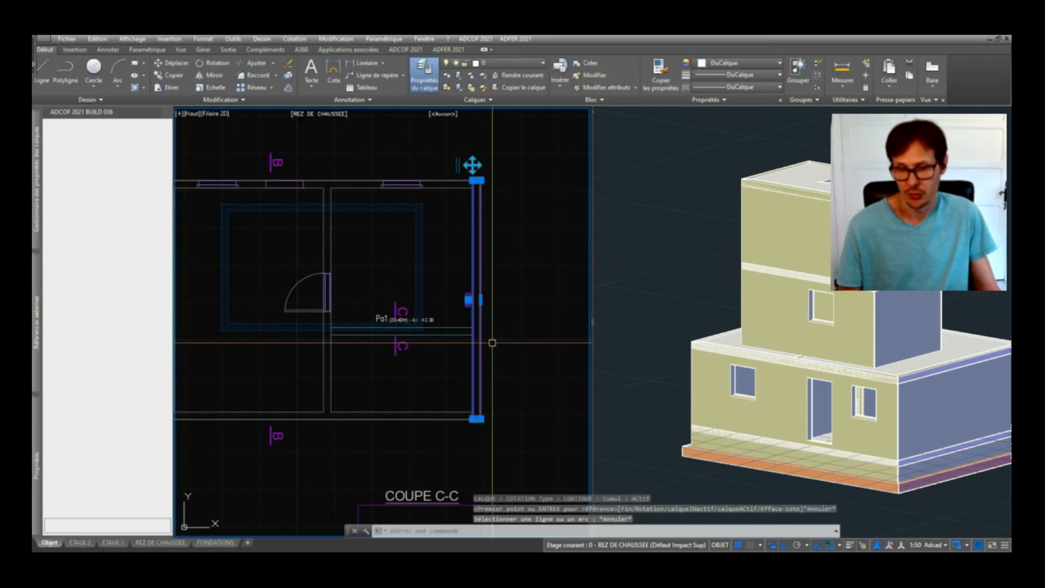
key(Delete)
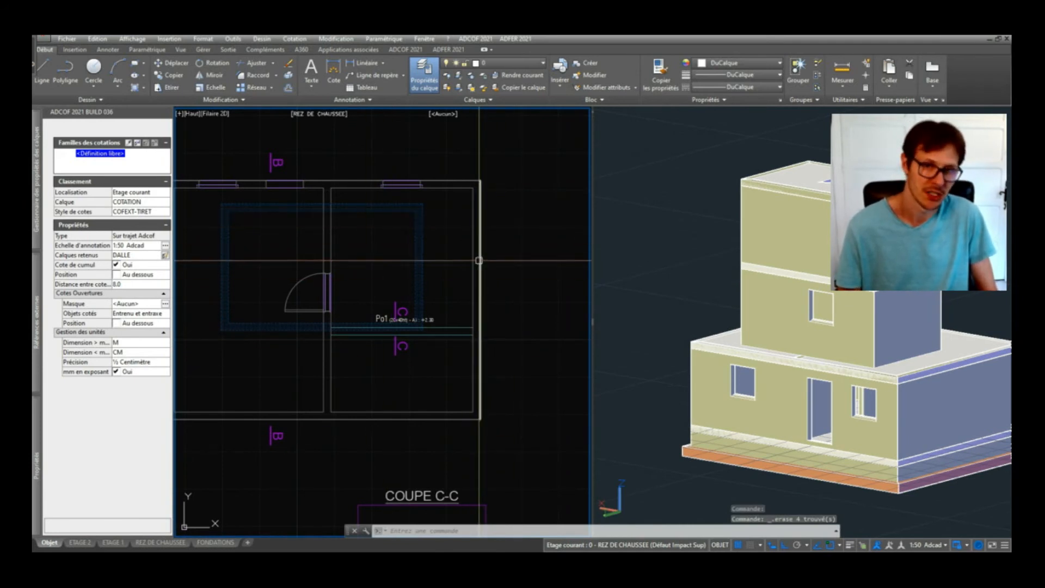
click(653, 275)
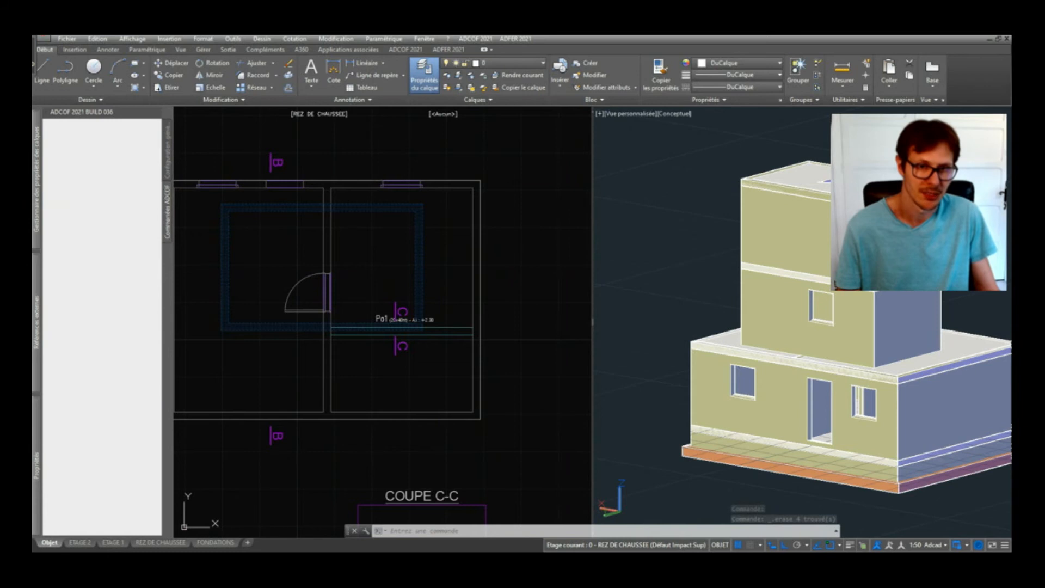
click(523, 294)
Step: Trace a dimension between the right exterior wall's outer corners on layer COTATION, placing the dimension line just outside the wall
click(61, 400)
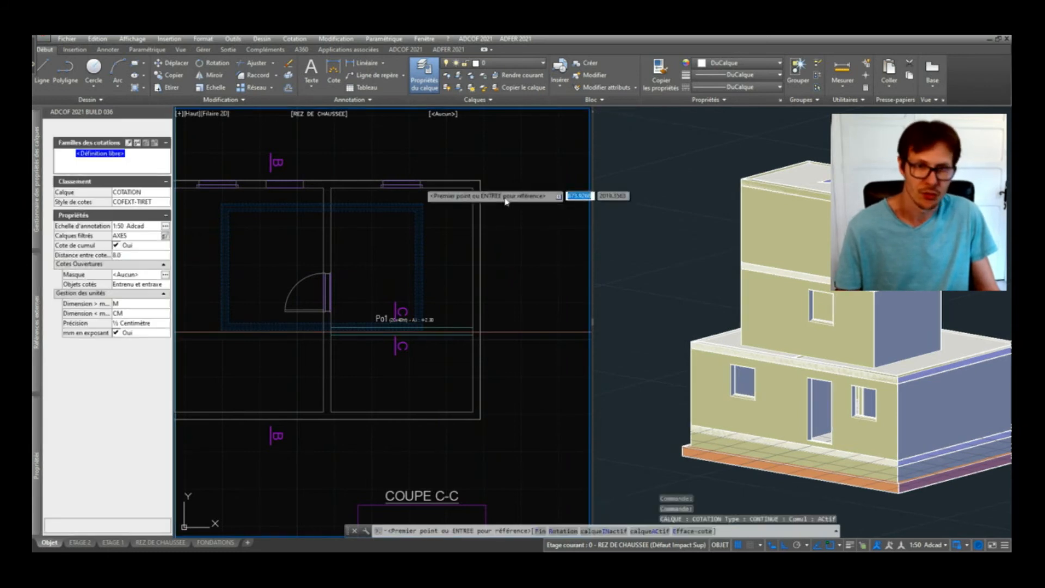
click(482, 419)
key(Escape)
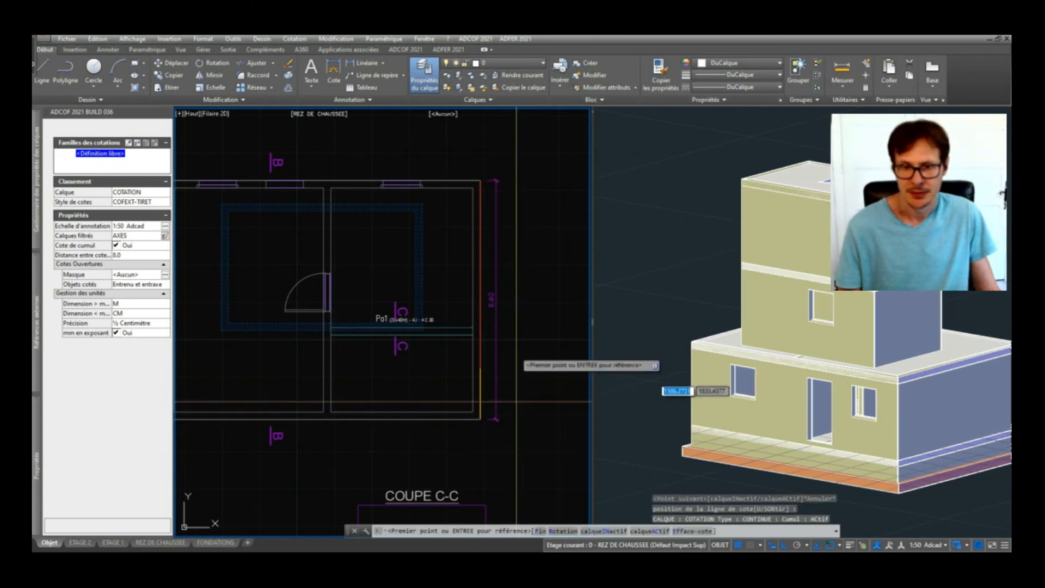
click(531, 366)
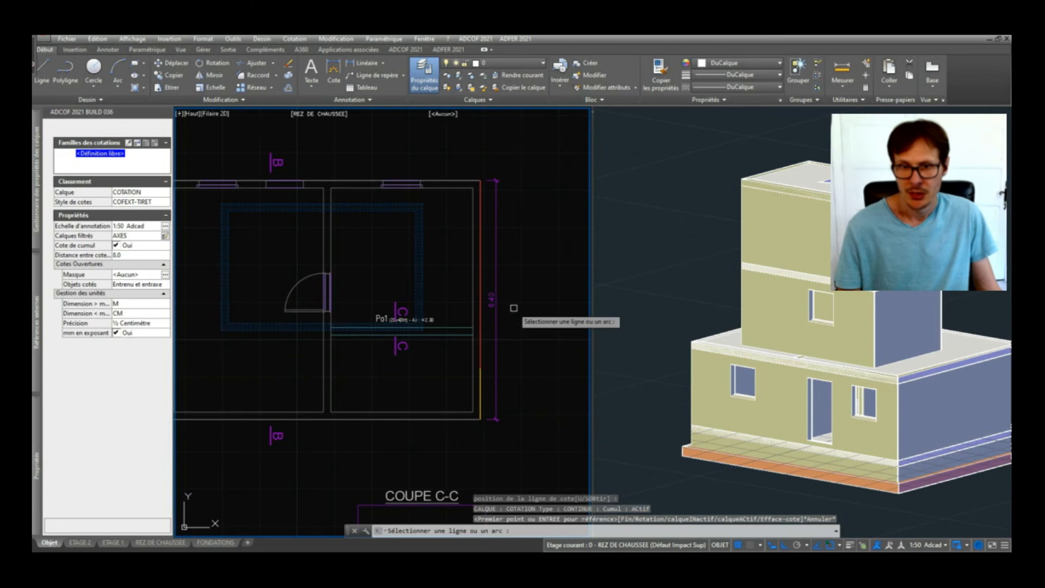
key(Escape)
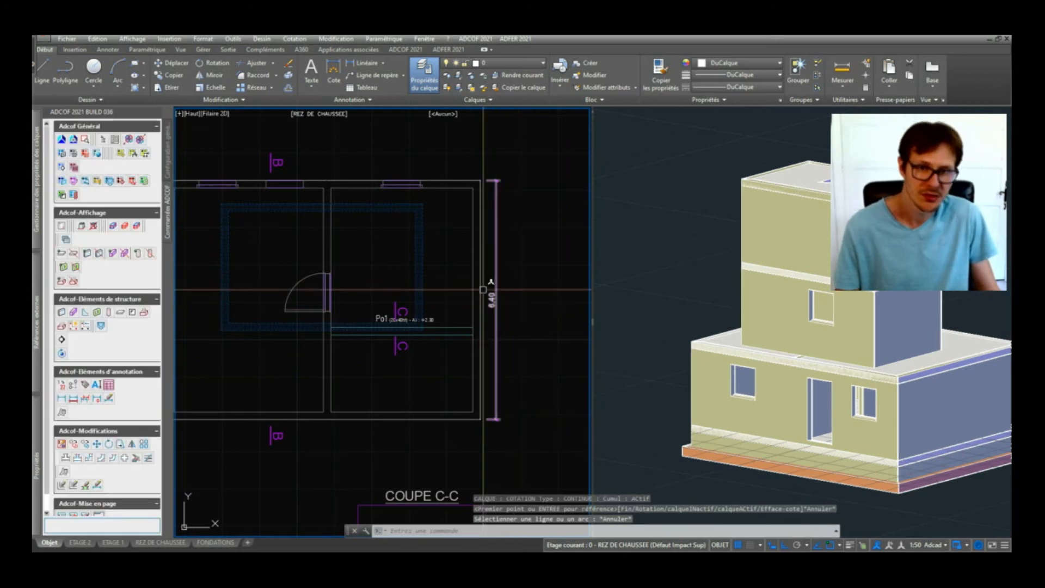
Step: Dimension the partition wall's left face and its door in the left room, adding opening-centre dimensions on the outer side and skipping the cumulative dimension
click(74, 399)
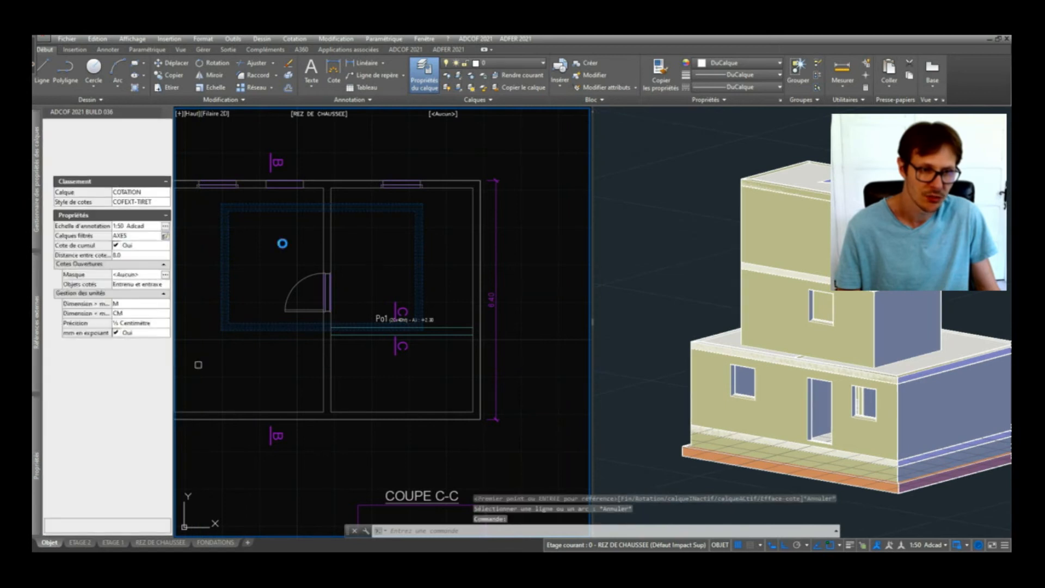
click(322, 230)
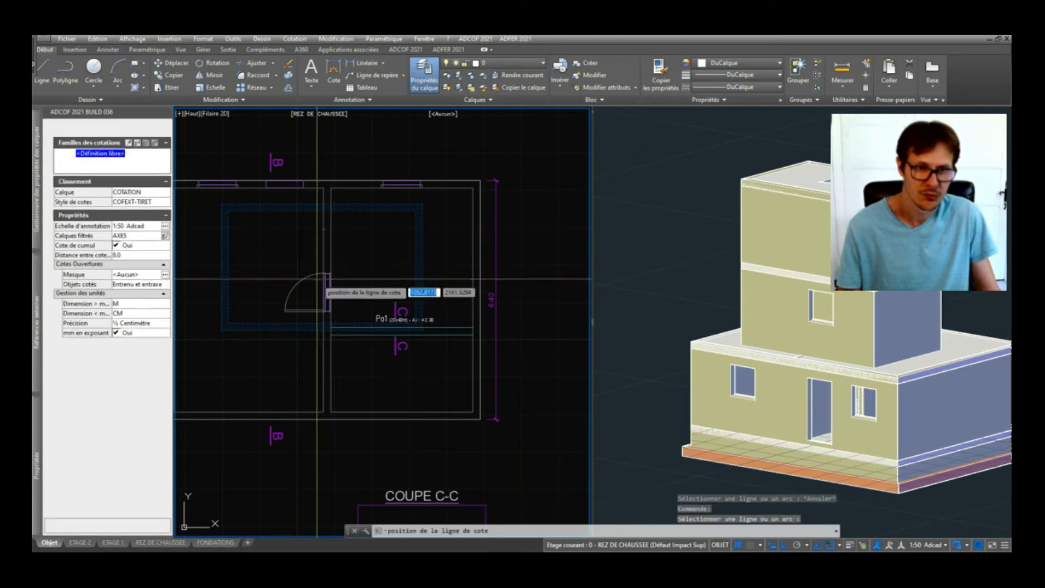
click(266, 281)
click(255, 294)
middle_drag(284, 290, 354, 279)
key(Escape)
key(Return)
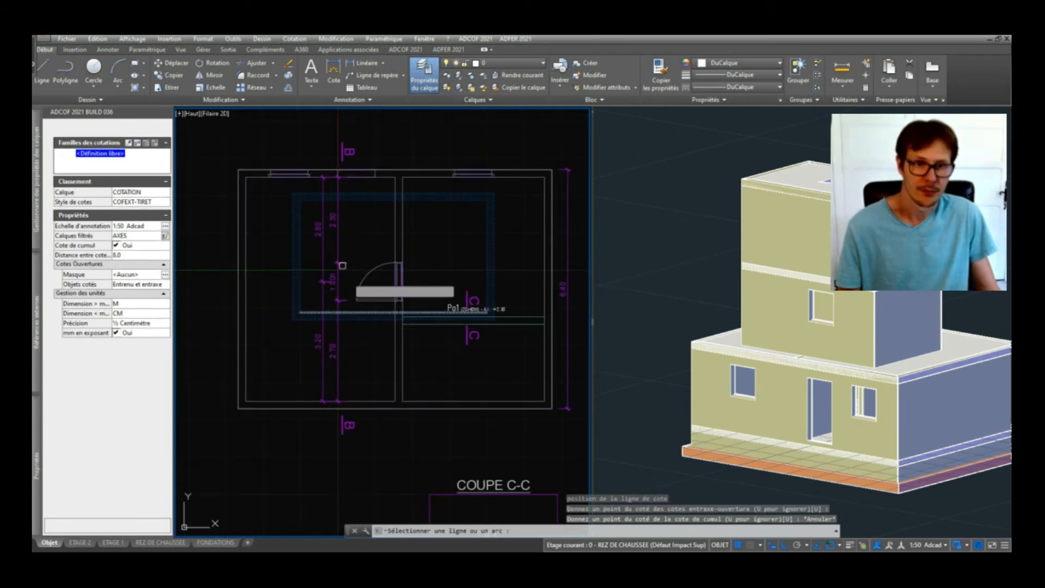
scroll(342, 266, up, 2)
key(Escape)
scroll(205, 410, up, 1)
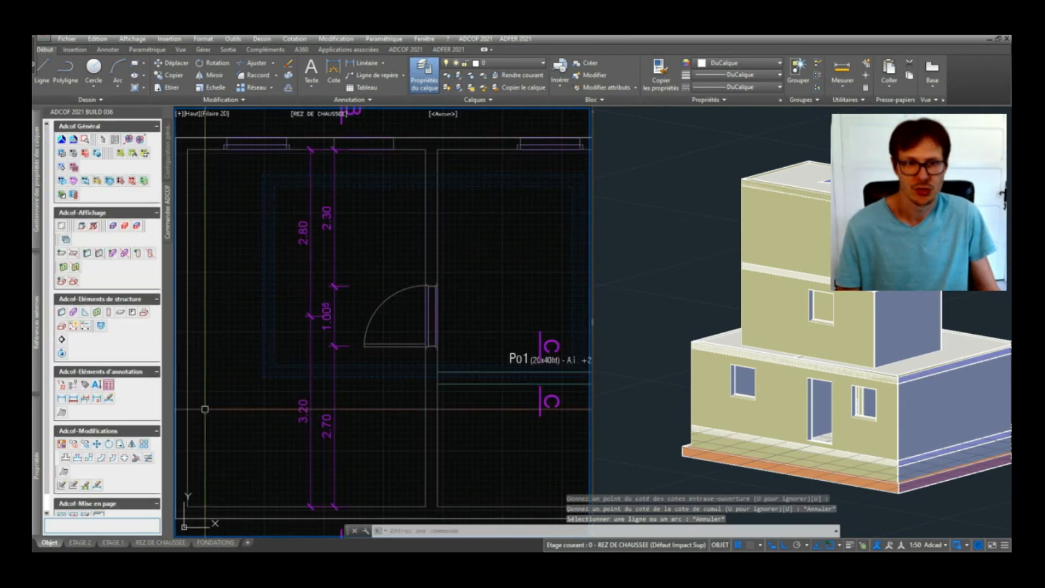
Step: Dimension the partition wall's right face and its door in the right room, skipping the opening-centre and cumulative dimensions
click(74, 399)
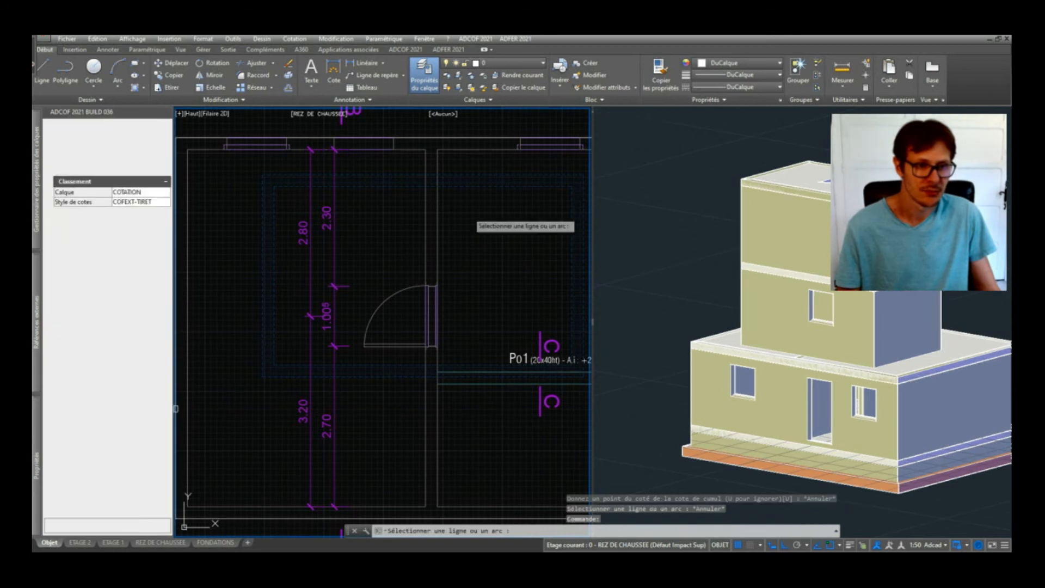
click(435, 257)
click(474, 260)
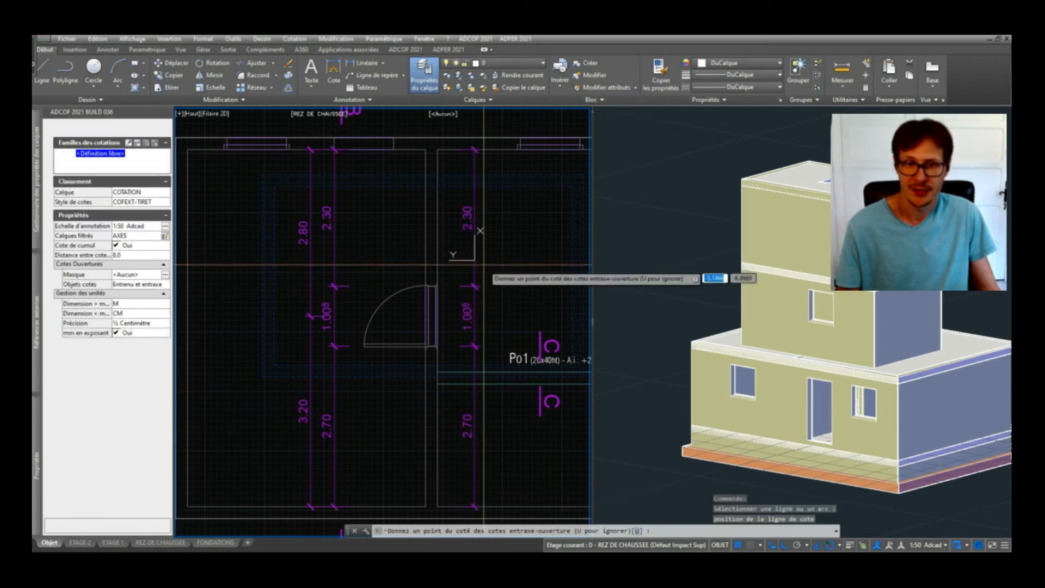
key(Return)
scroll(479, 283, down, 2)
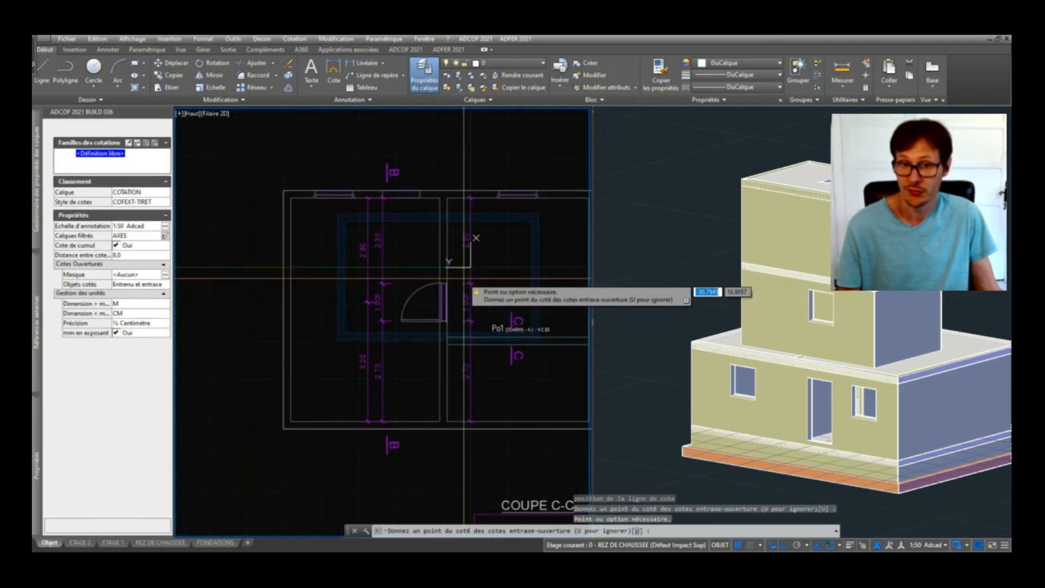
key(Escape)
key(Escape)
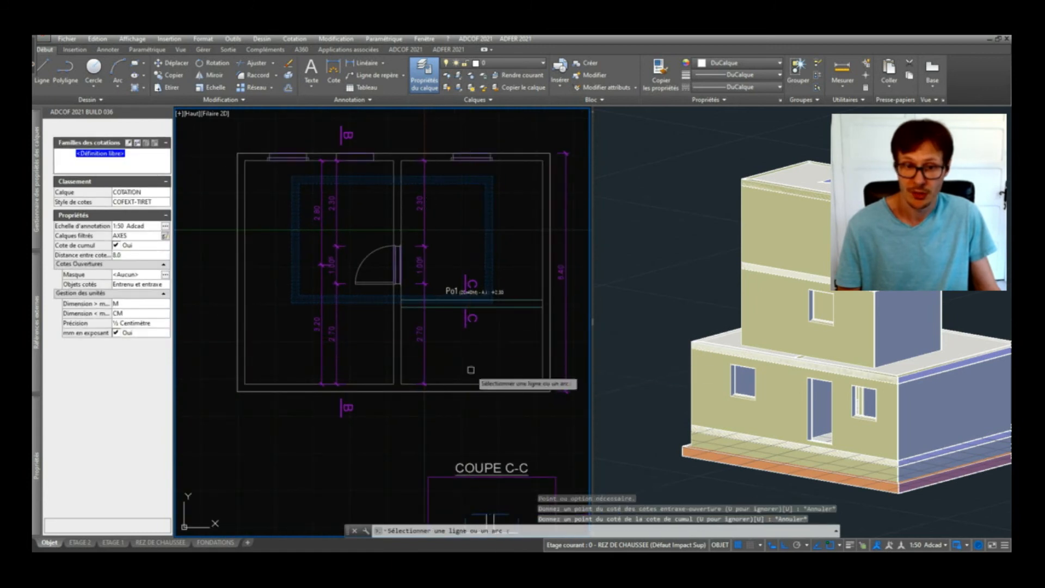
key(Escape)
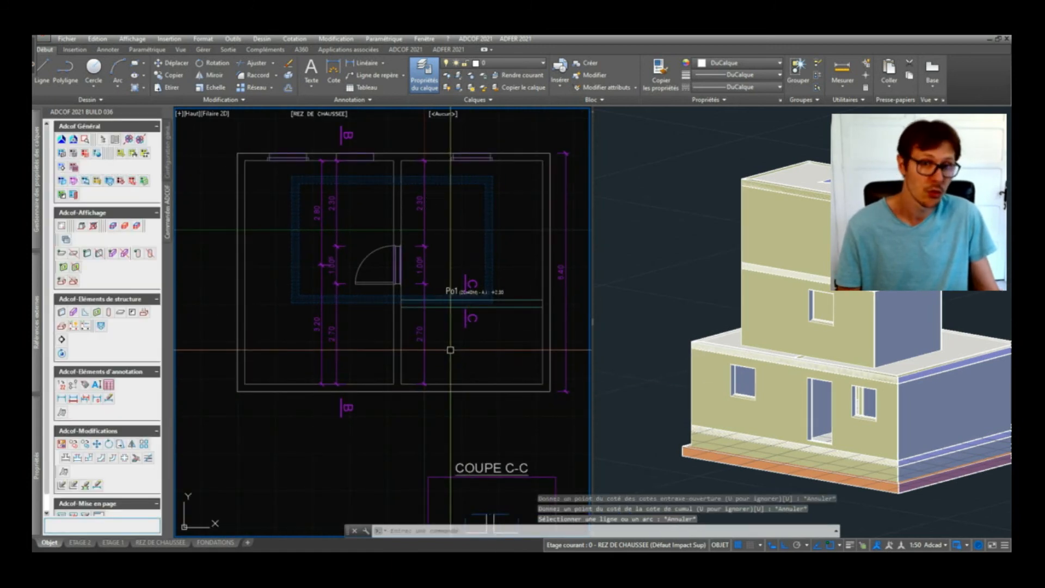
key(Escape)
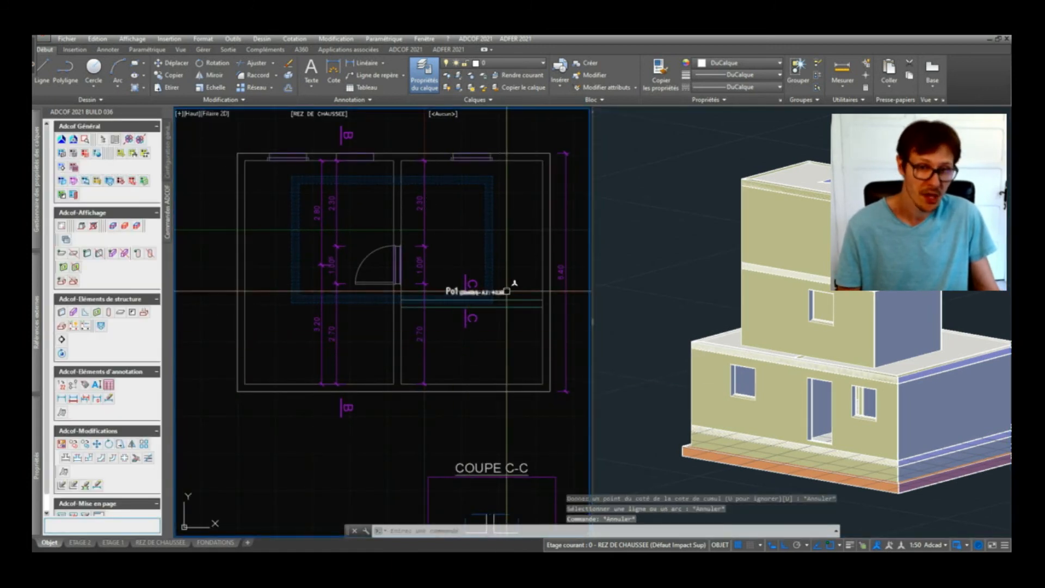
click(62, 398)
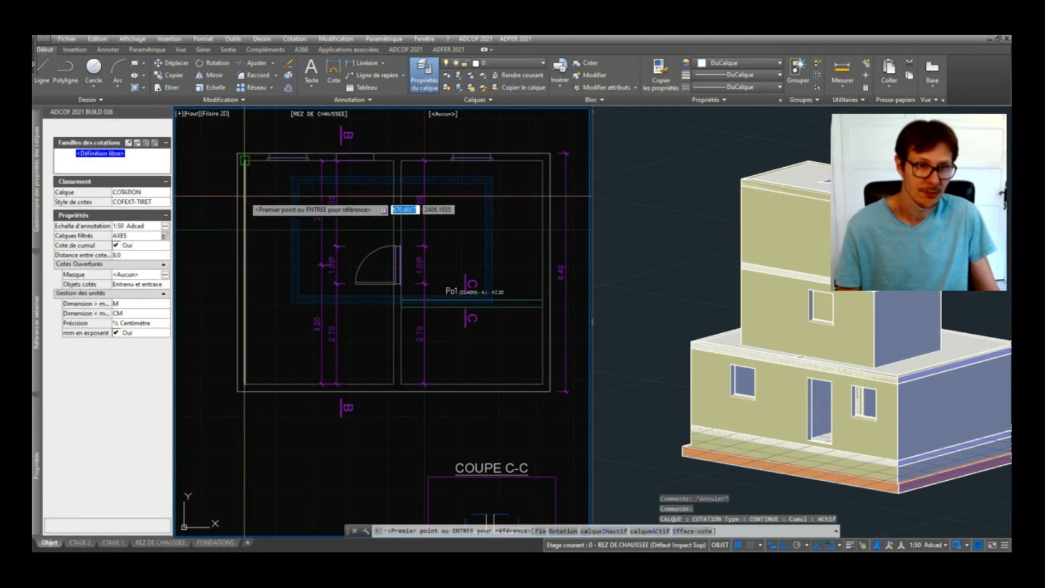
click(245, 195)
click(245, 384)
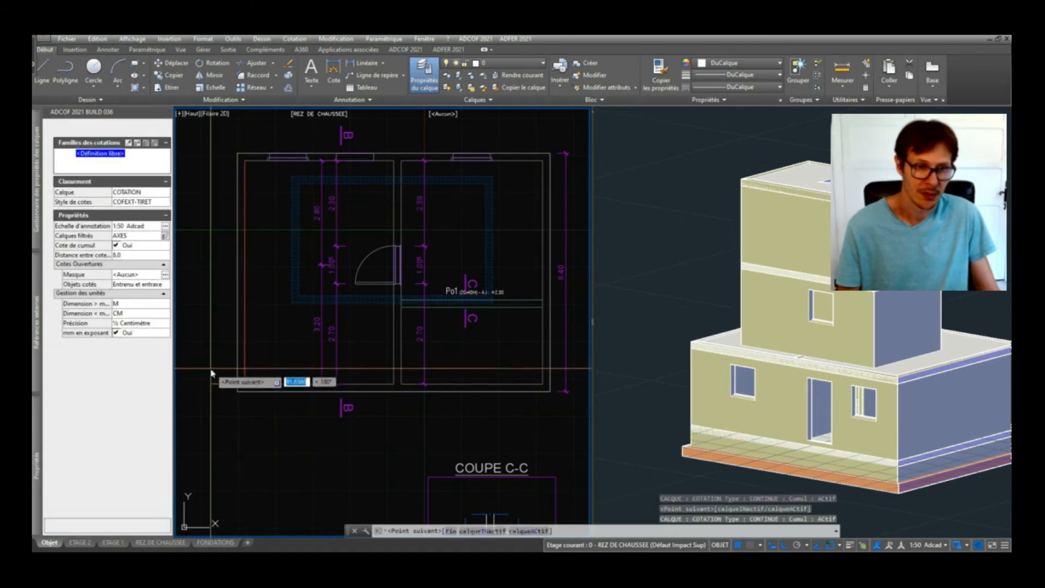
key(Return)
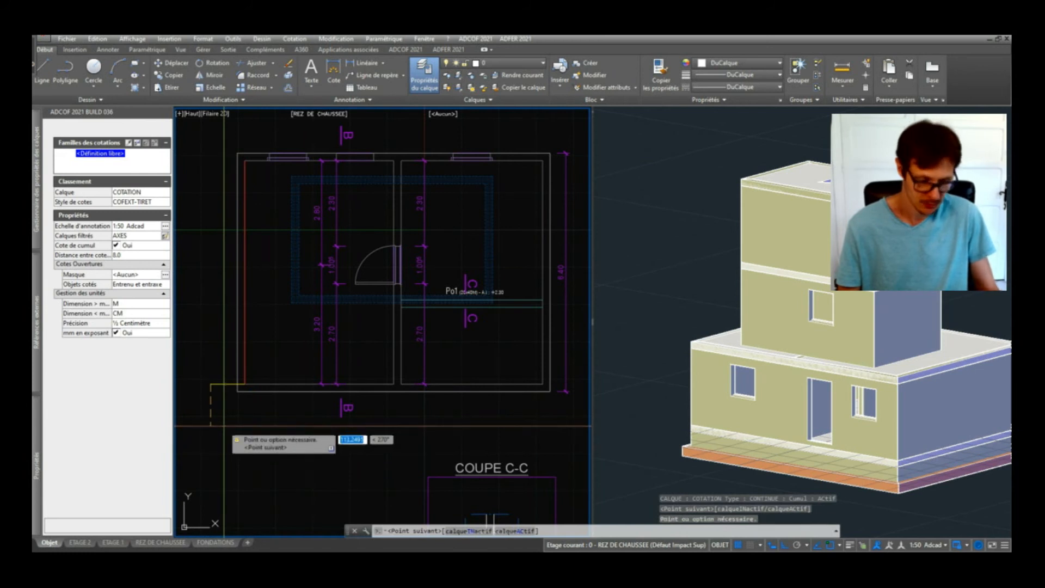
click(210, 353)
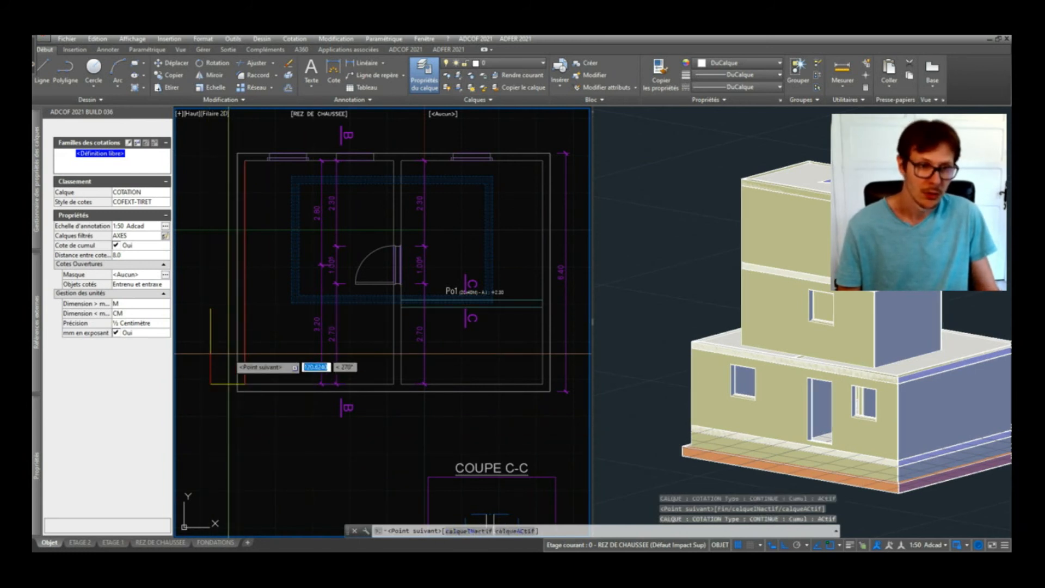
key(Return)
key(Escape)
key(Escape)
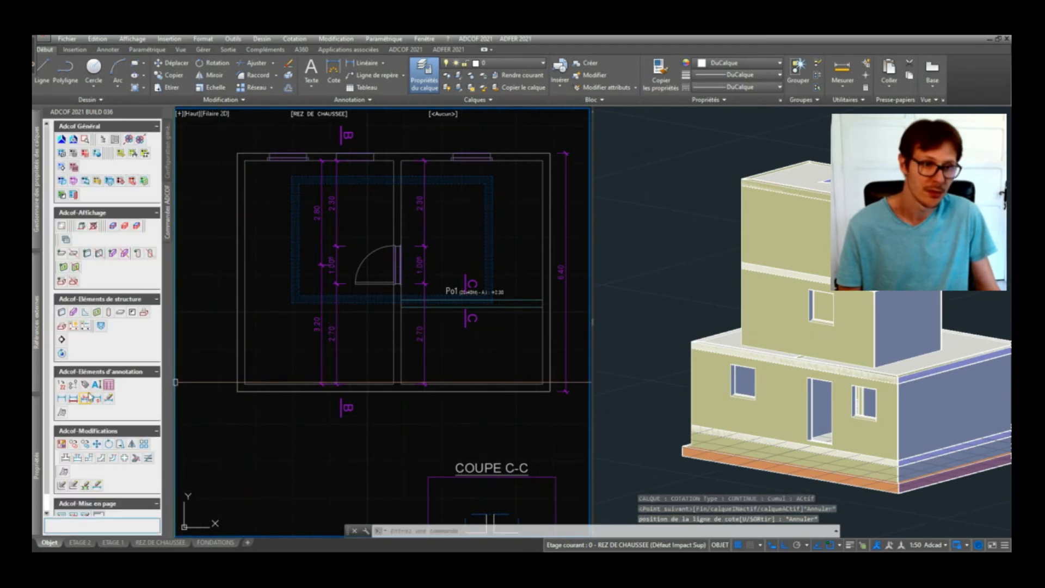
Step: Dimension the left exterior wall's inner face, placing the dimension line just inside the left room
click(75, 399)
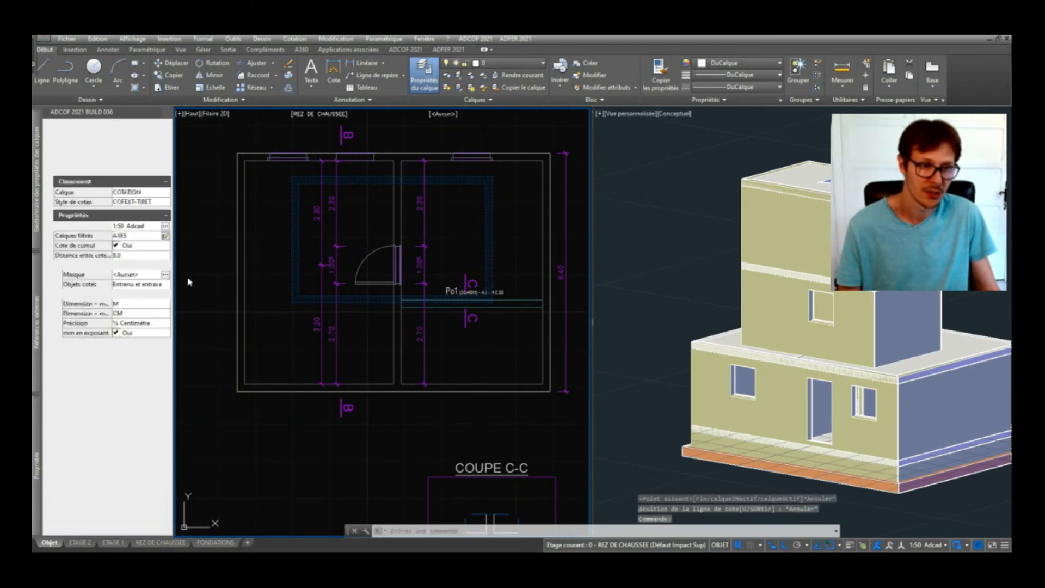
click(245, 212)
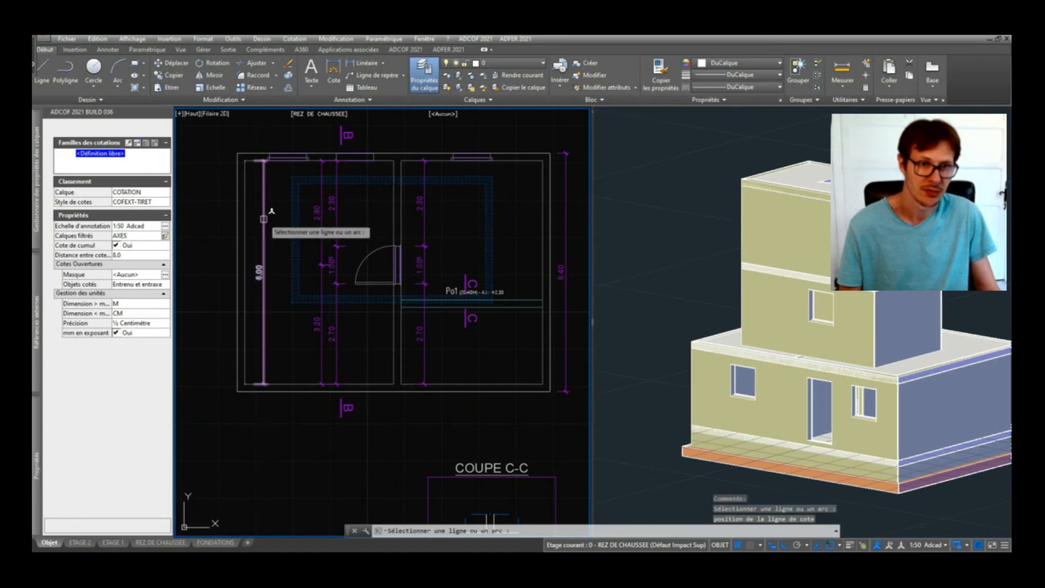
click(234, 227)
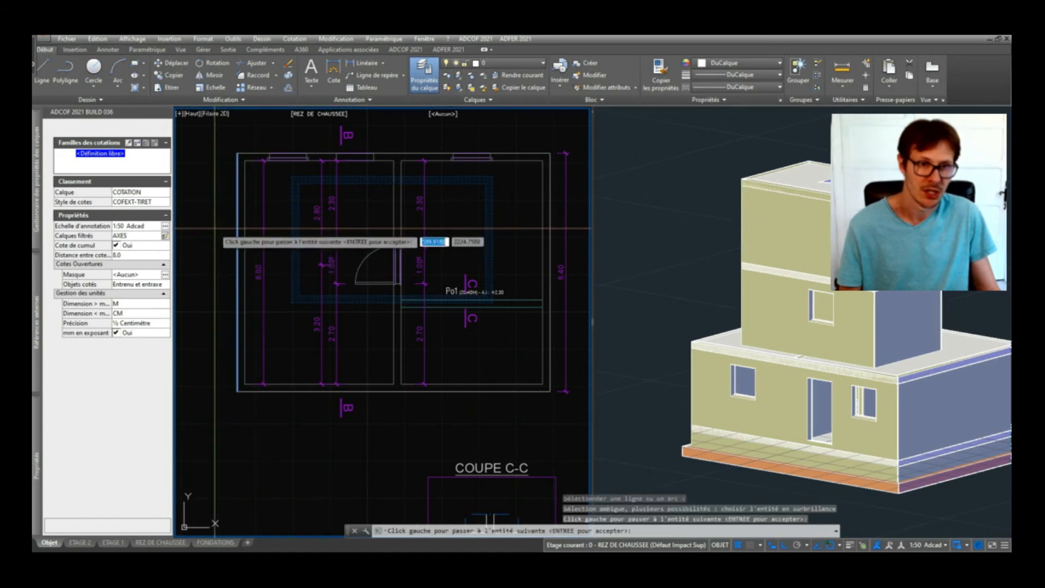
middle_drag(212, 271, 322, 298)
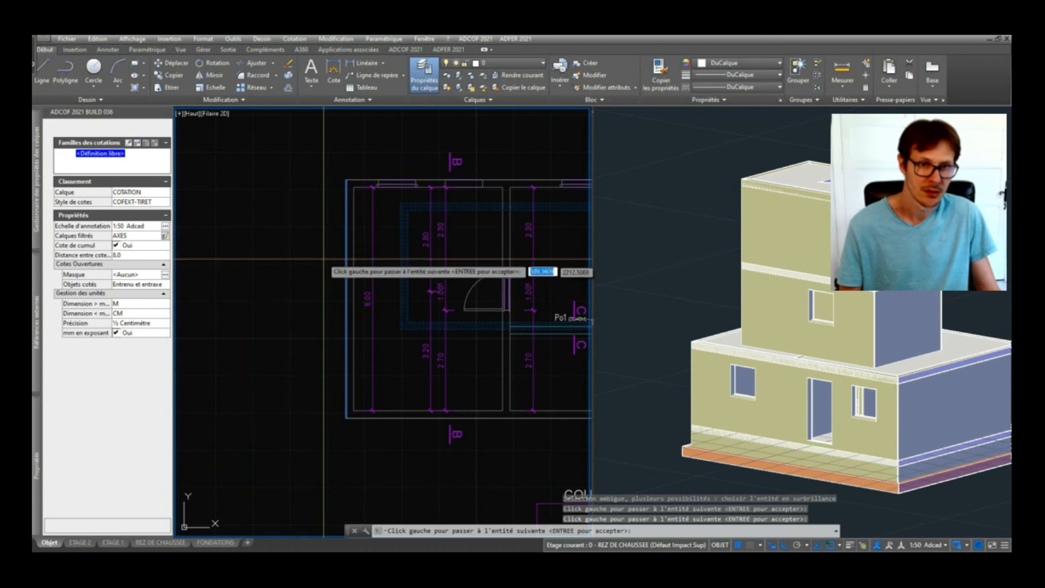
scroll(283, 301, down, 3)
key(Escape)
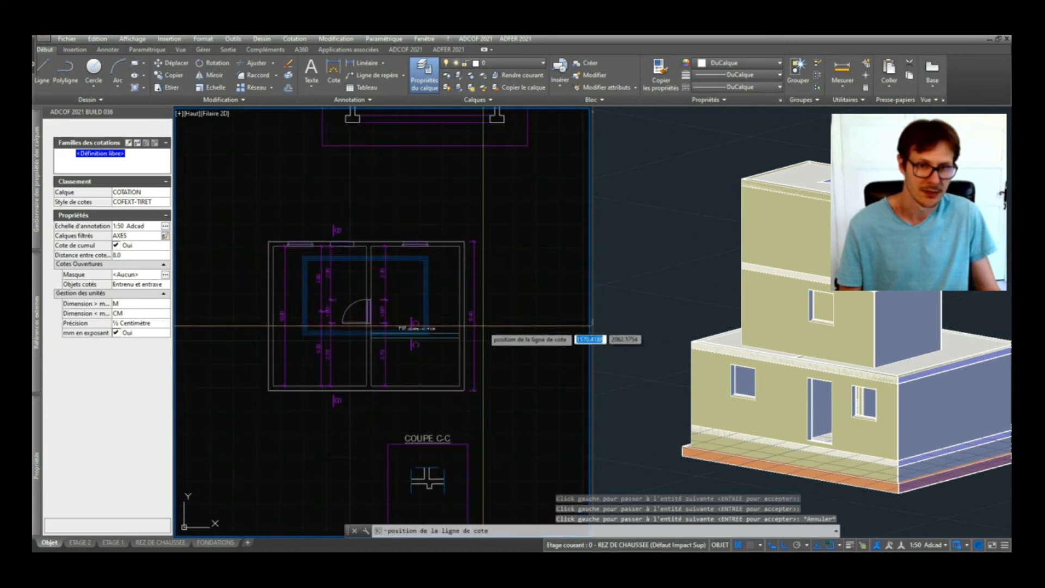
scroll(482, 325, up, 4)
scroll(483, 319, down, 2)
key(Escape)
middle_drag(400, 386, 484, 339)
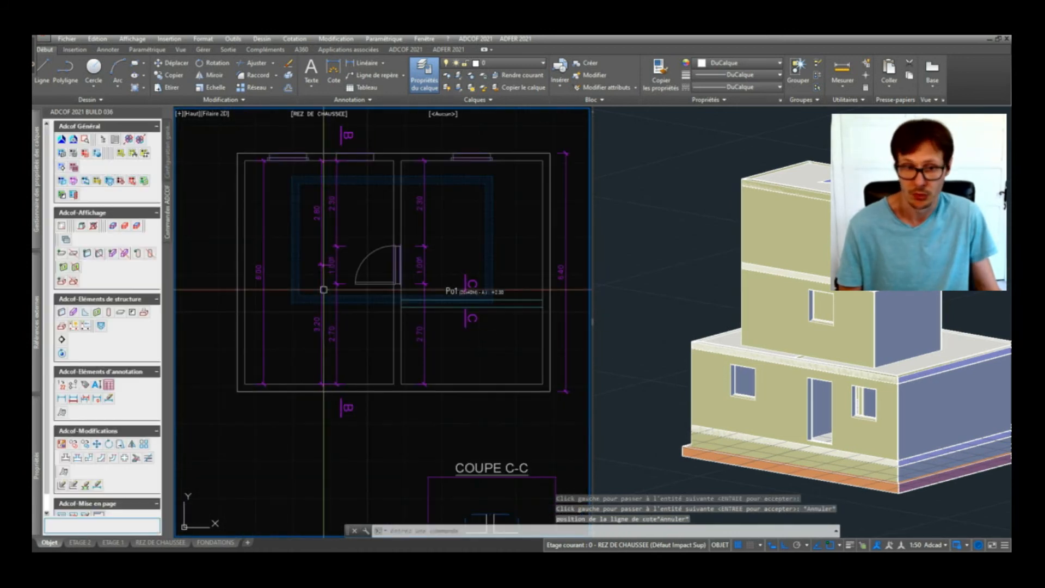
Step: Move the upper mark of section C-C on the plan upward, clear of the Po1 beam label
scroll(398, 261, down, 2)
scroll(374, 336, up, 2)
middle_drag(373, 324, 364, 383)
scroll(358, 307, up, 4)
scroll(423, 333, down, 6)
scroll(396, 280, up, 2)
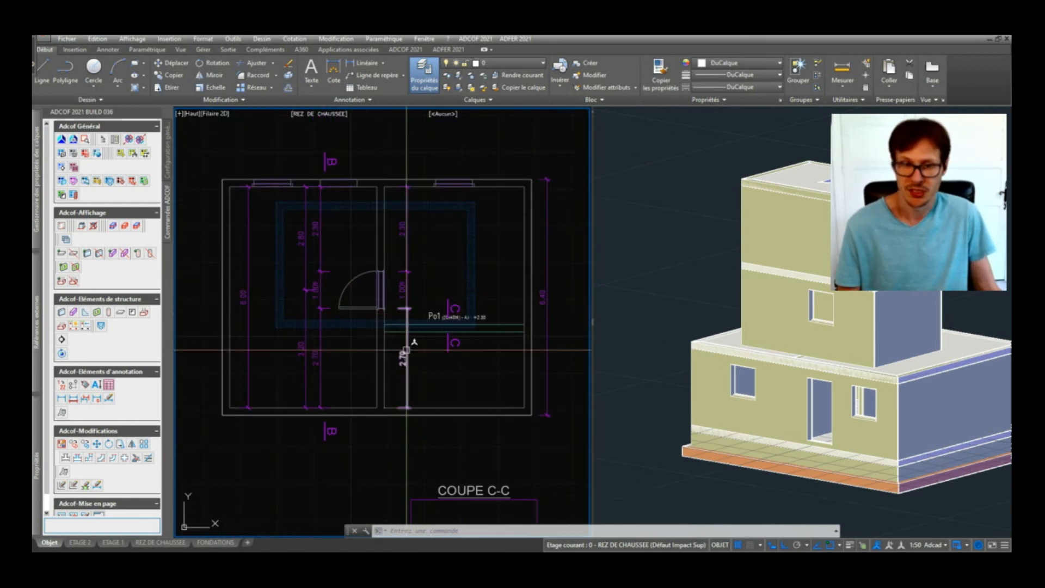
middle_drag(407, 349, 439, 345)
scroll(474, 326, up, 4)
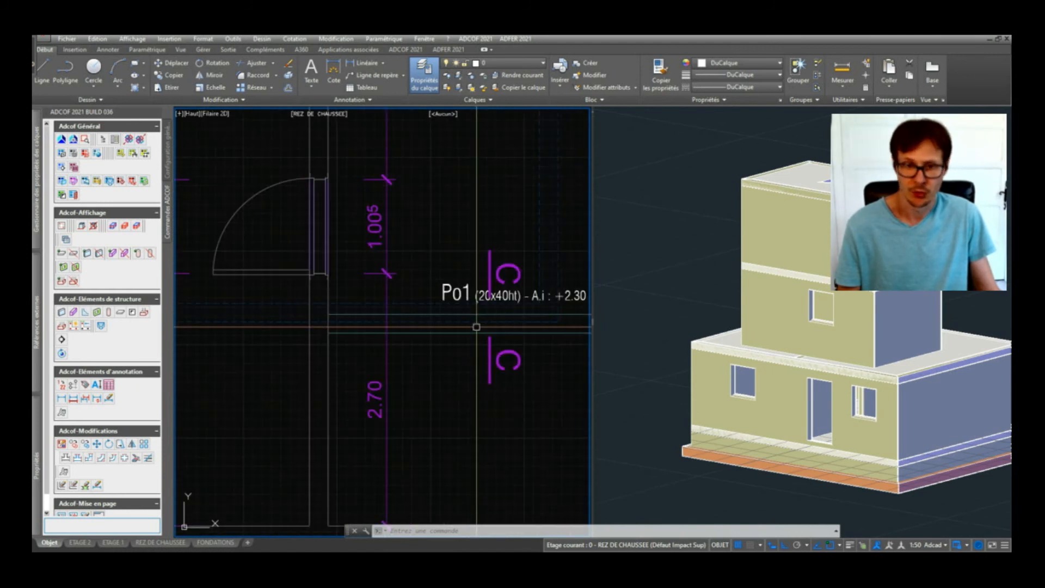
click(494, 280)
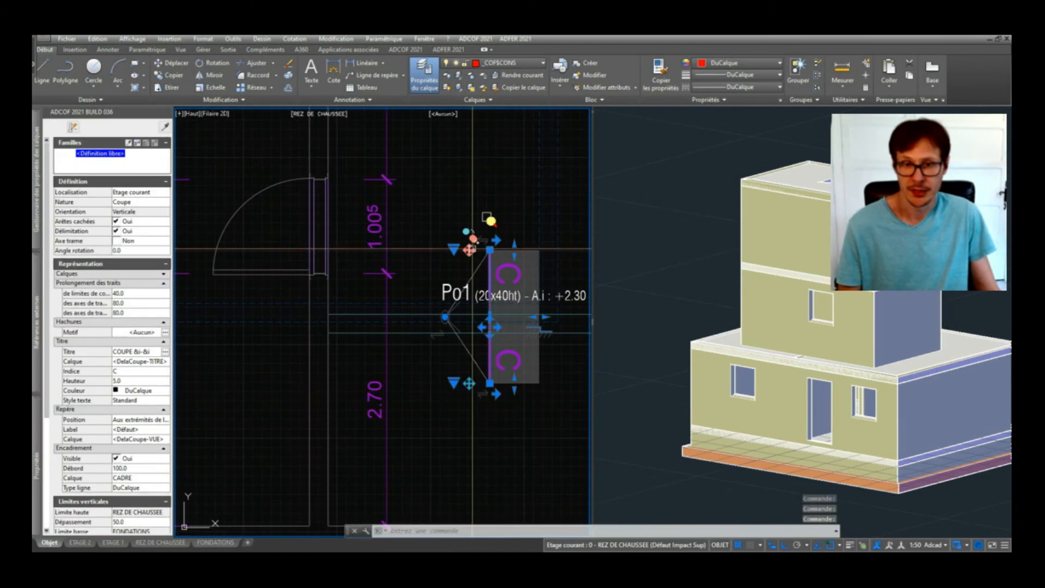
click(490, 250)
click(489, 224)
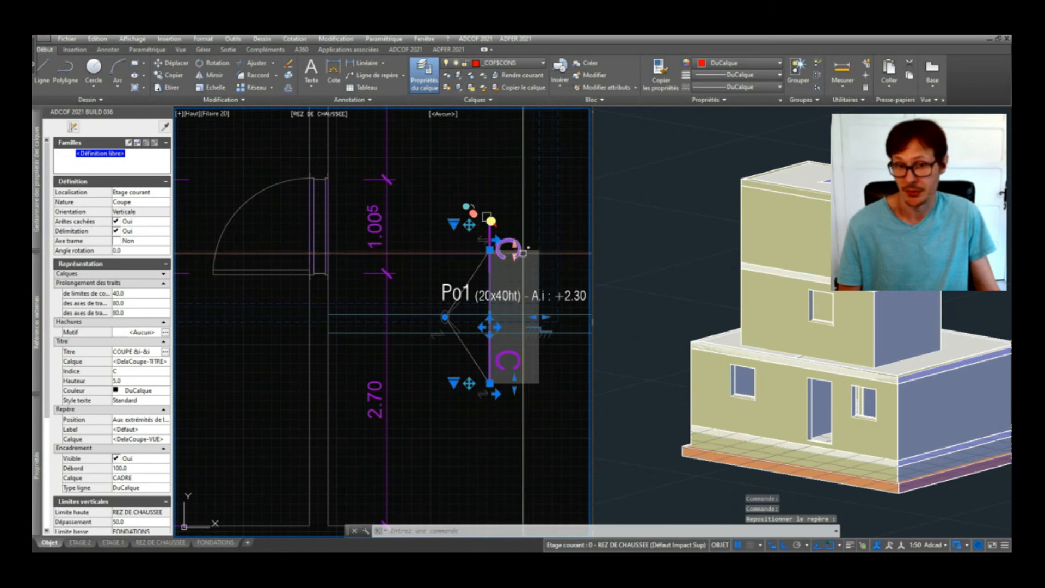
key(Escape)
Step: Reverse the viewing direction of section C-C and regenerate the section
scroll(512, 259, up, 4)
scroll(446, 228, down, 4)
click(464, 202)
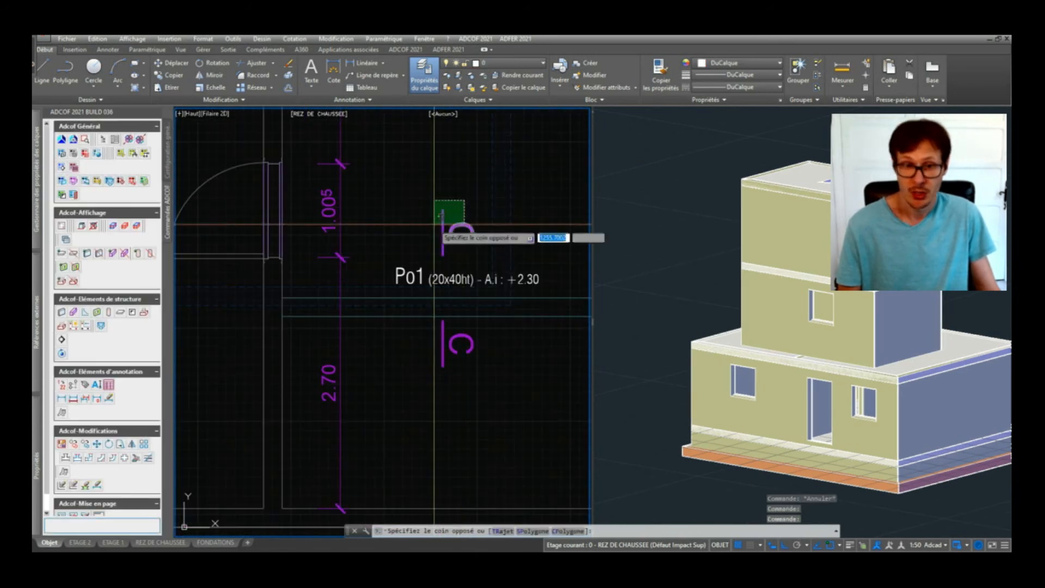
click(434, 225)
click(448, 223)
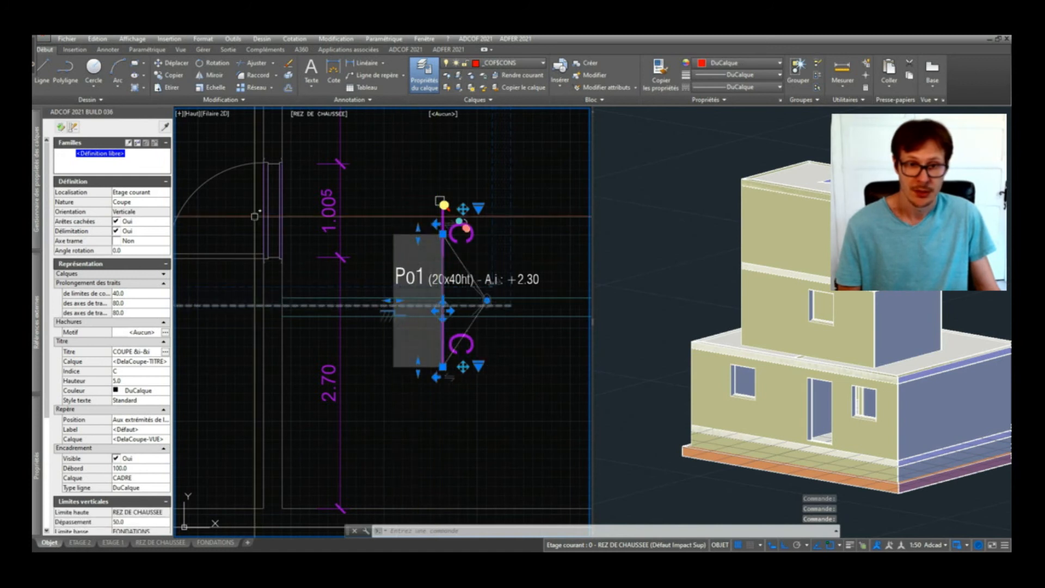
click(59, 128)
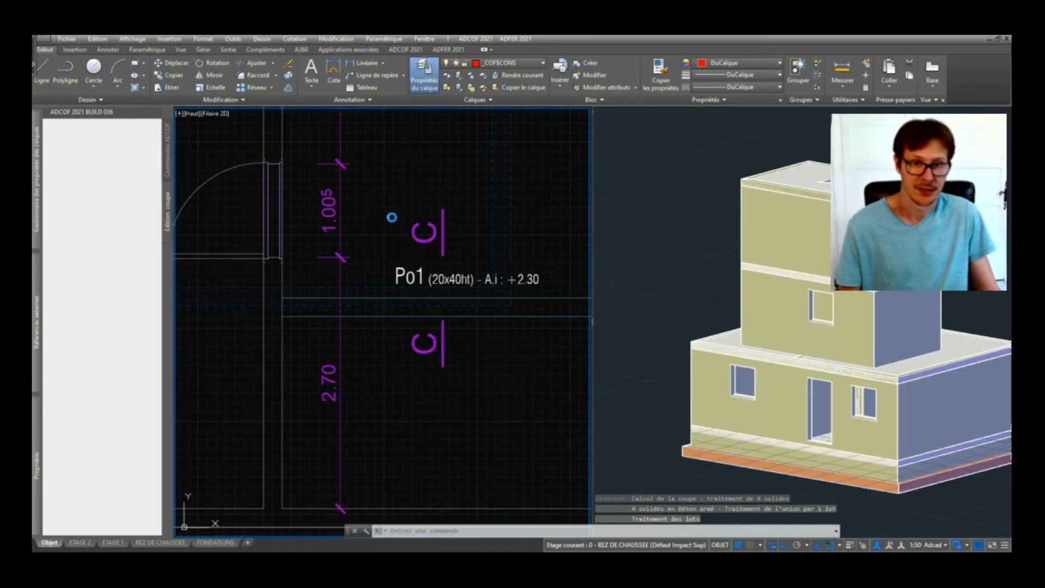
scroll(436, 229, down, 5)
scroll(435, 398, up, 5)
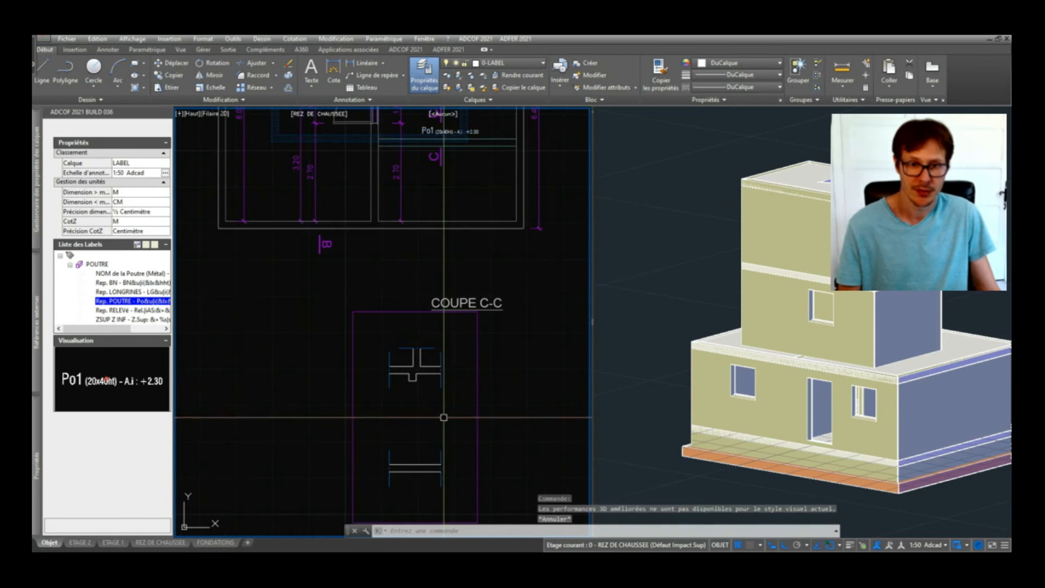
scroll(415, 389, up, 2)
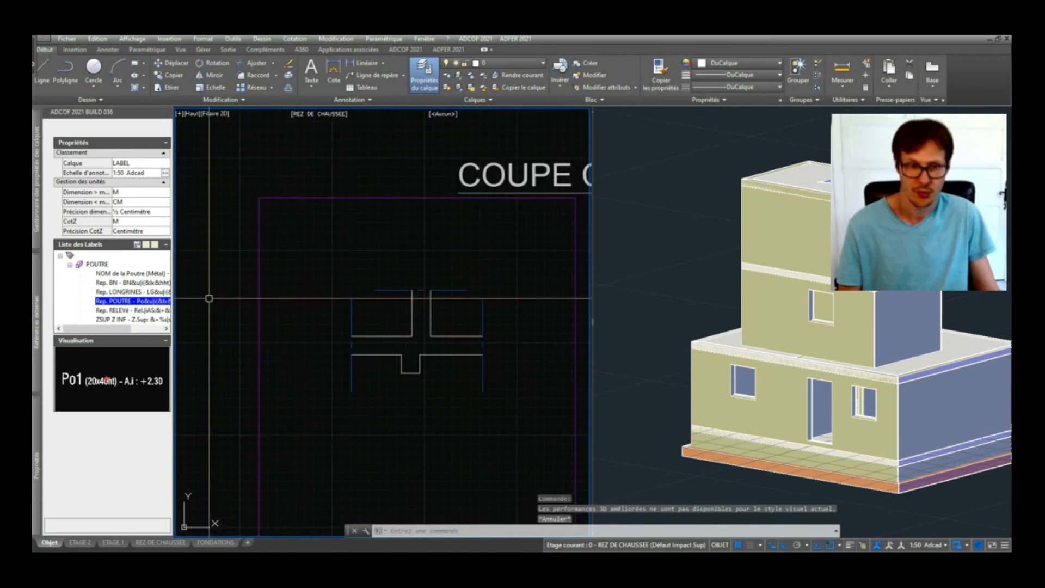
click(179, 354)
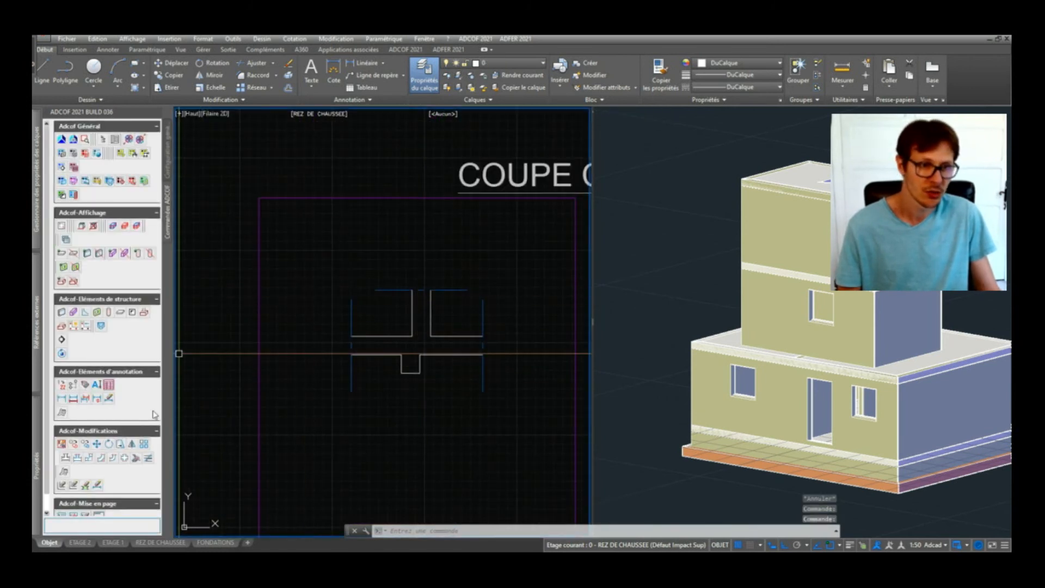
click(77, 398)
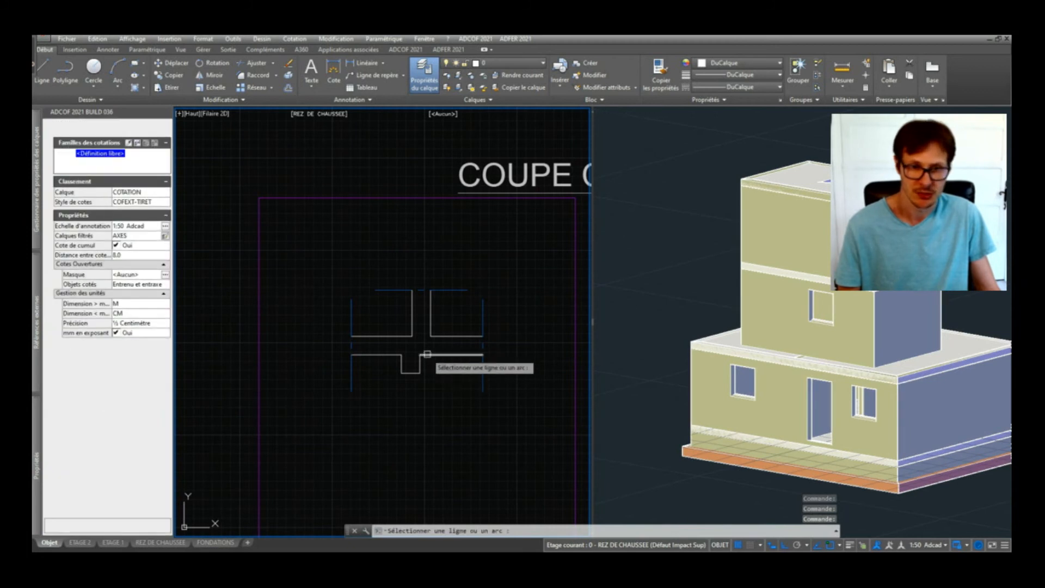
click(435, 355)
key(Return)
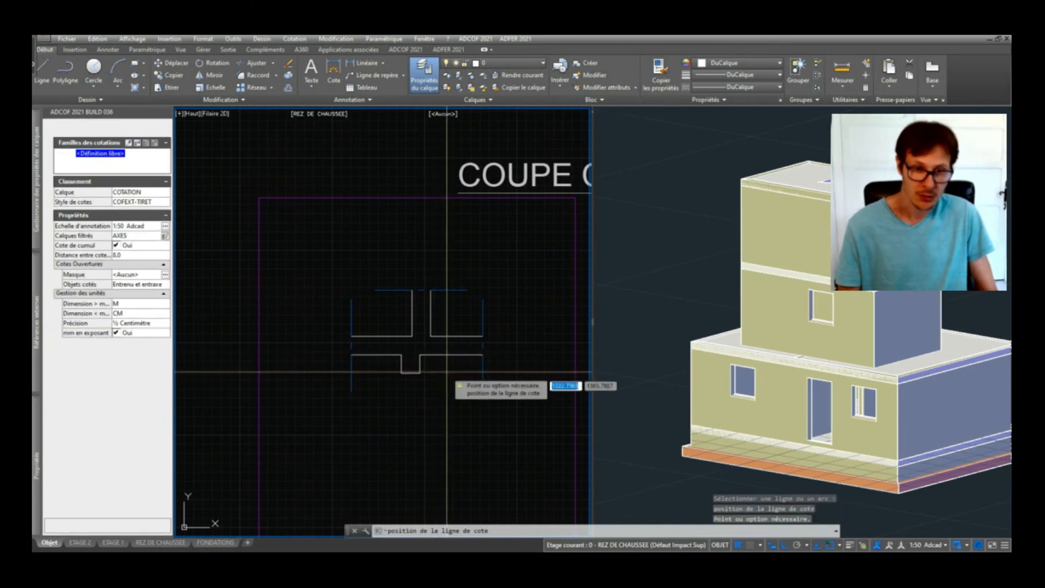
key(Escape)
click(421, 360)
key(Escape)
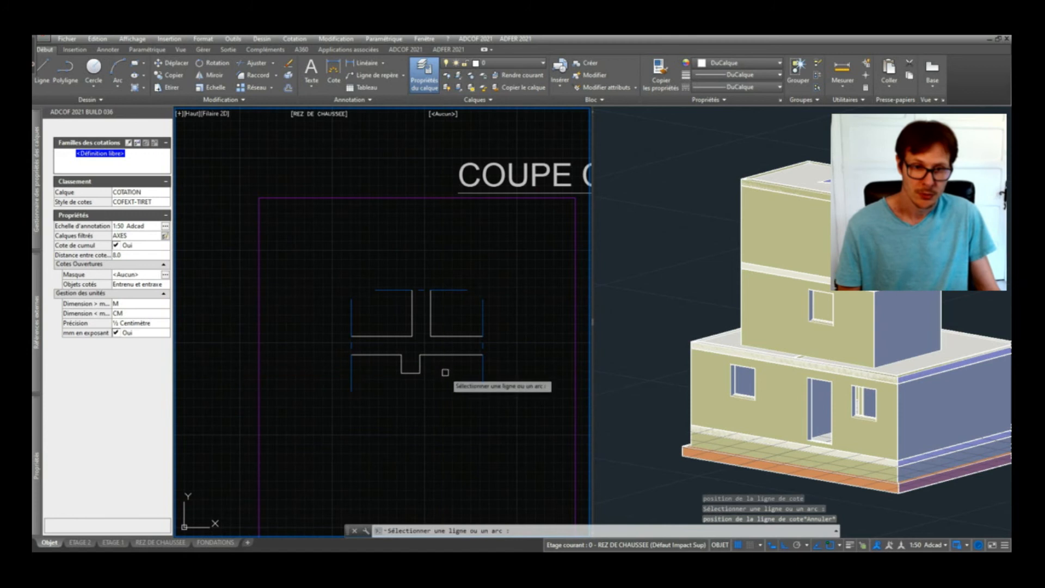
key(Escape)
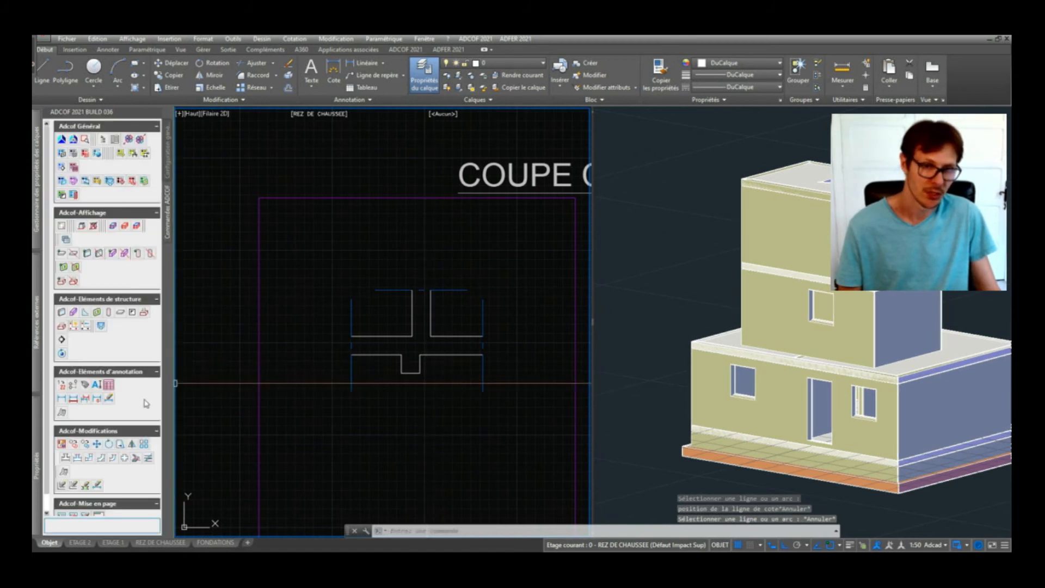
Step: Trace a vertical dimension chain in section C-C from the beam's underside through the slab's underside to its top, leaving out the cumulative dimension
click(62, 400)
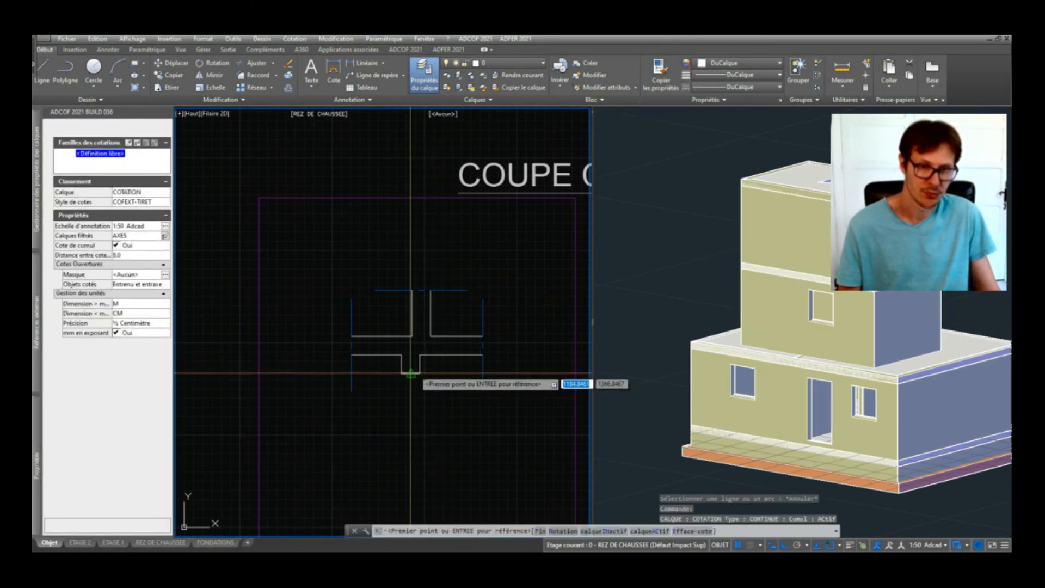
click(420, 374)
scroll(416, 348, up, 4)
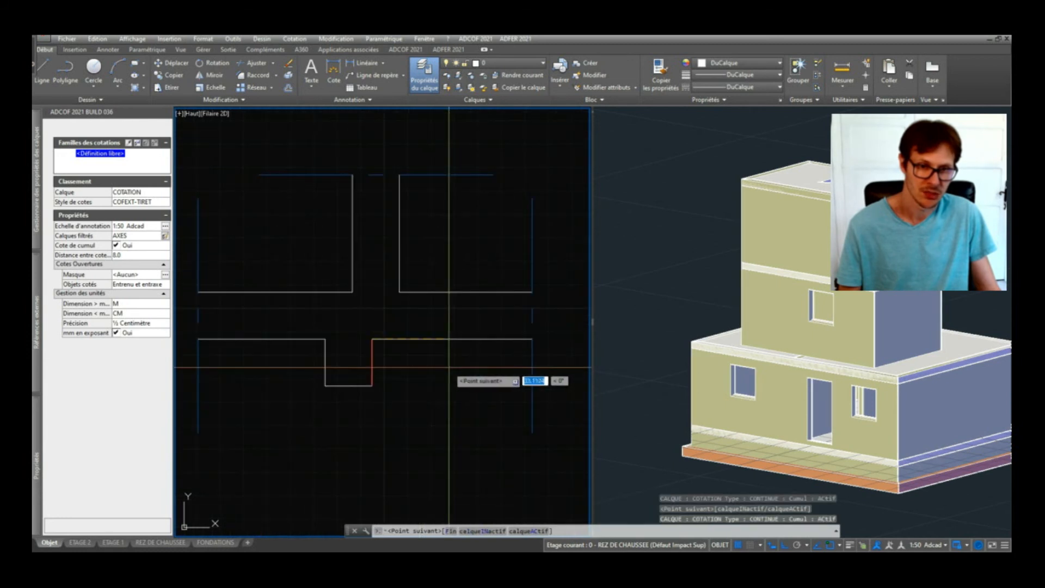
click(399, 293)
key(Return)
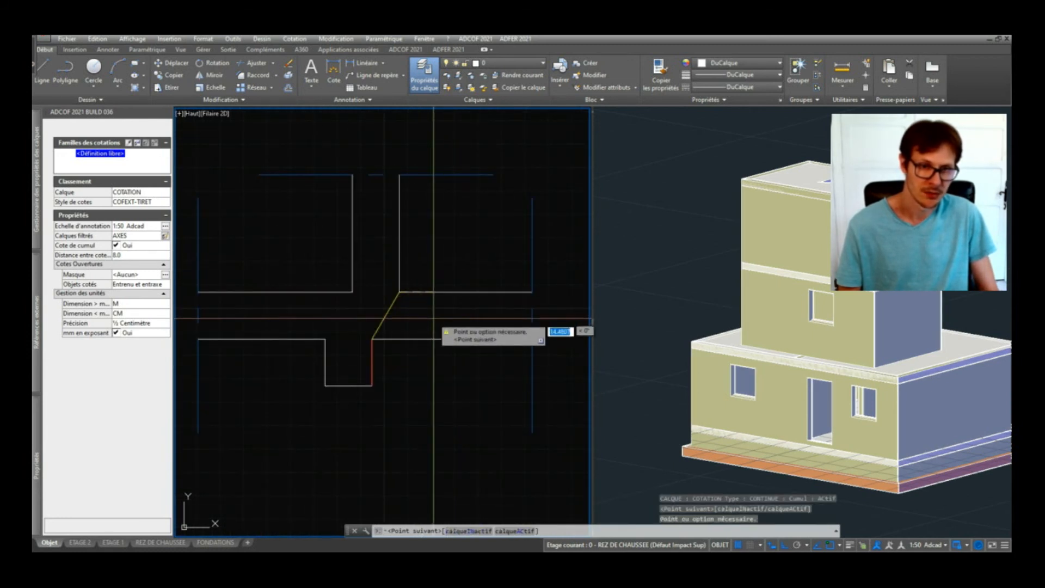
click(447, 317)
click(446, 384)
click(374, 340)
click(372, 385)
key(Return)
scroll(413, 373, down, 2)
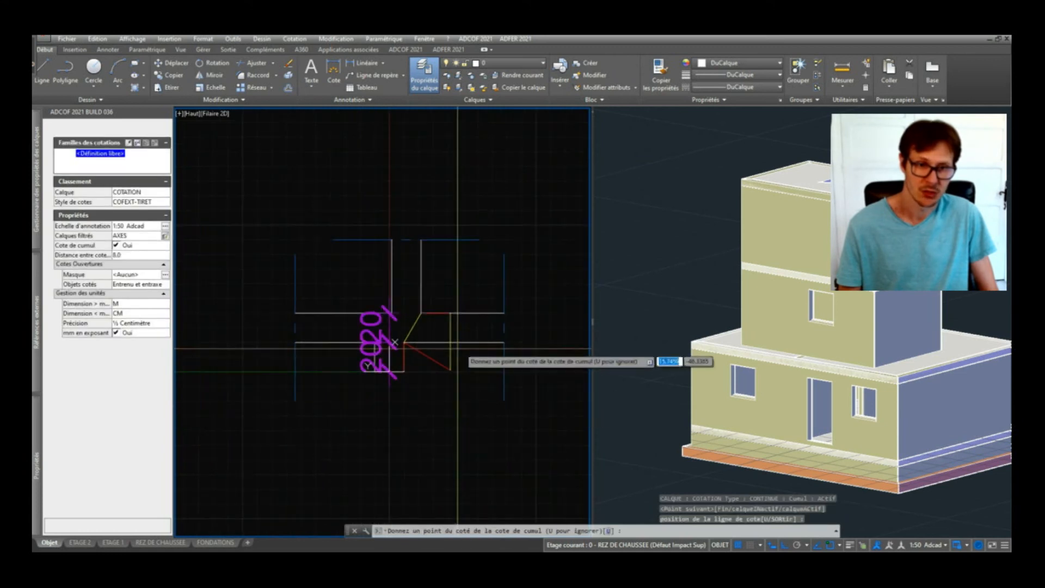
middle_drag(458, 379, 531, 370)
scroll(530, 368, up, 2)
scroll(429, 346, down, 2)
key(Return)
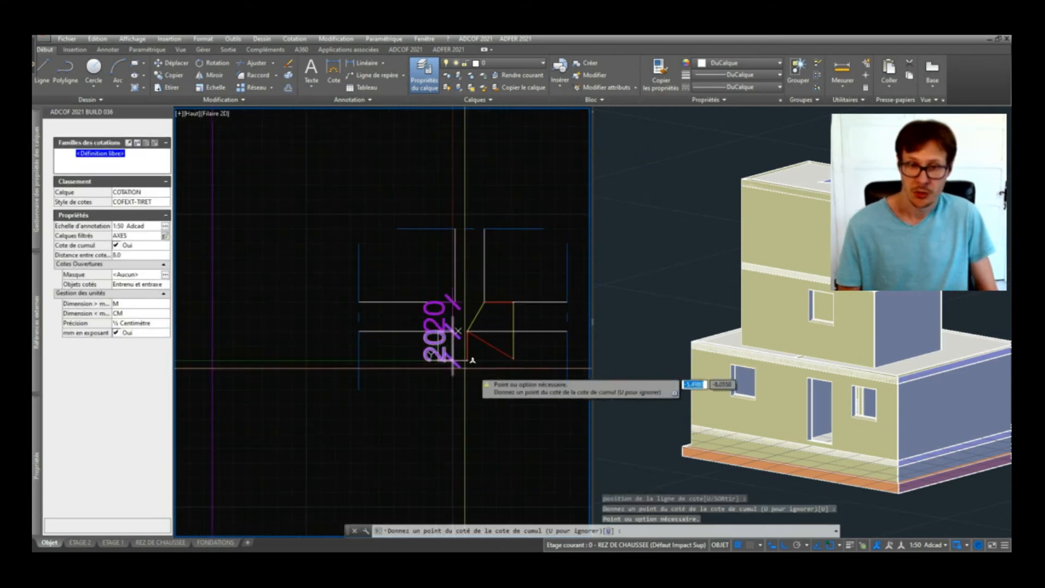
key(Escape)
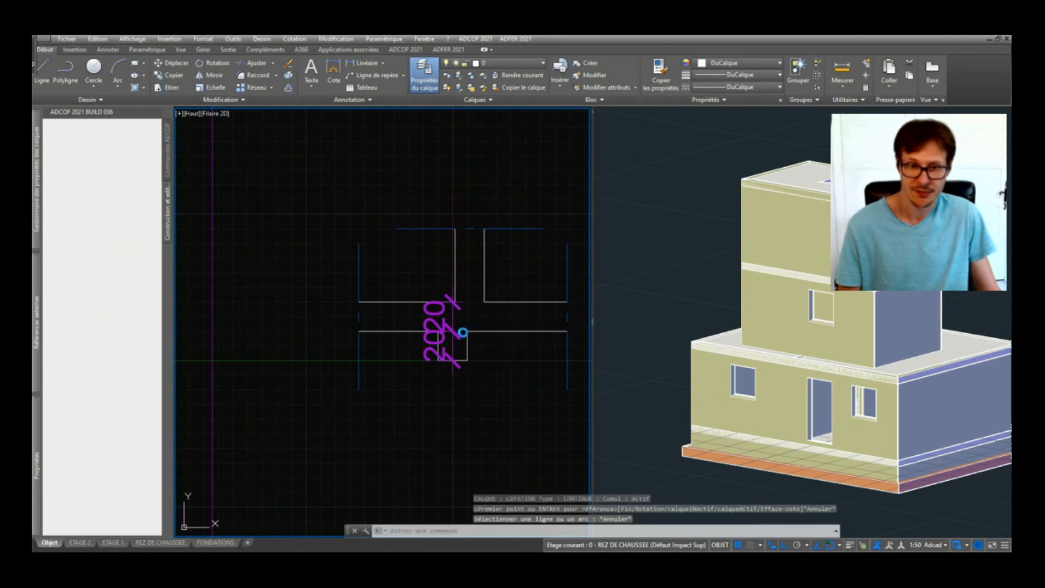
Step: Move the vertical dimension chain in section C-C to the left of the beam
click(440, 314)
click(442, 344)
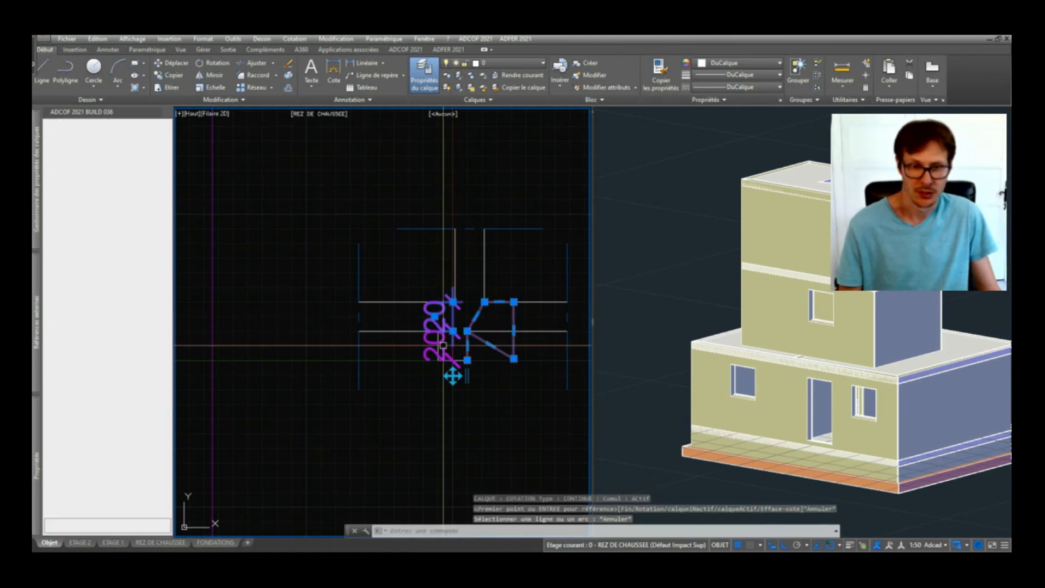
click(453, 376)
click(428, 375)
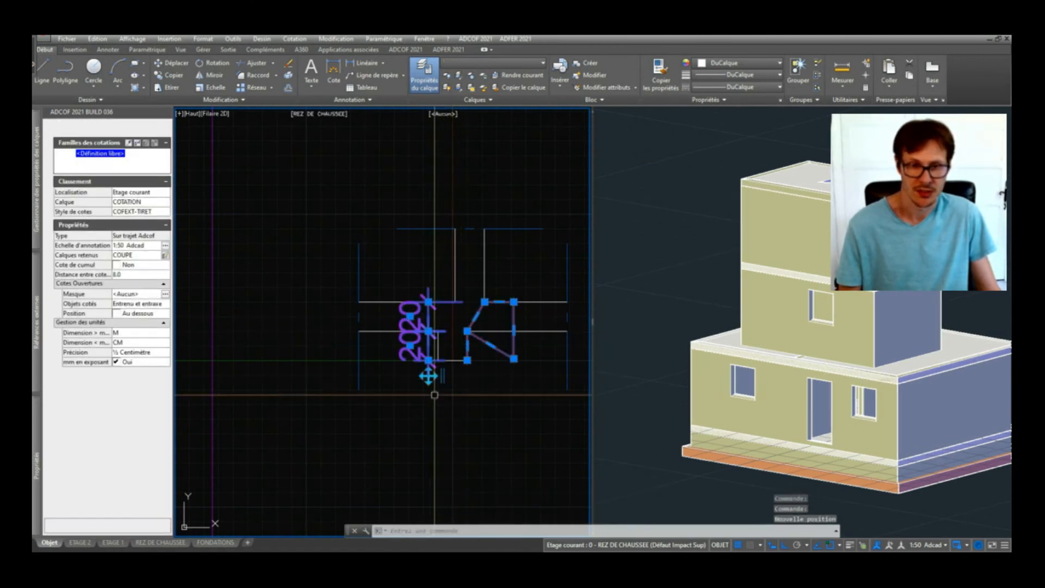
key(Escape)
scroll(410, 366, down, 2)
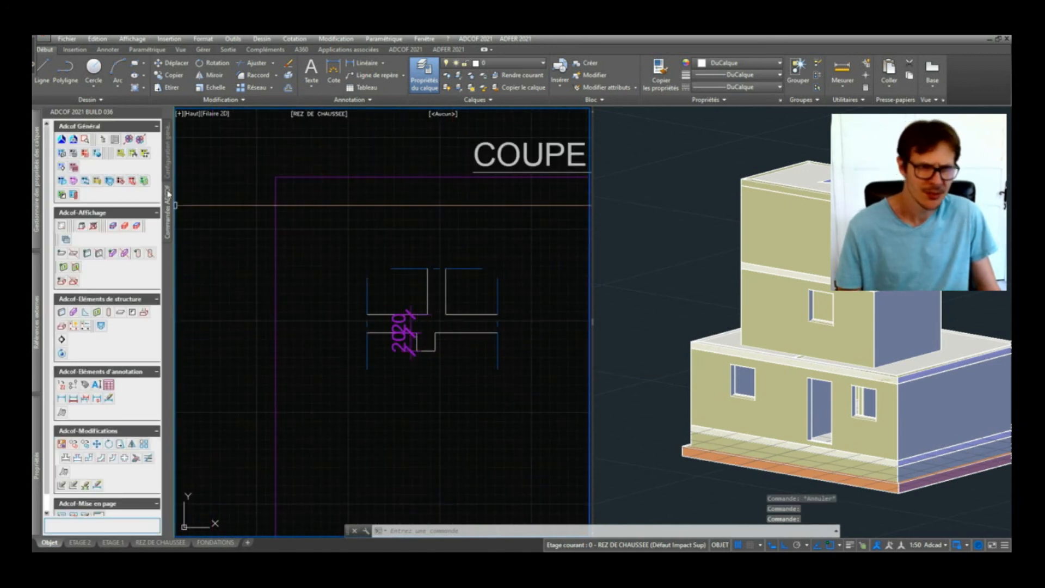
Step: Review the project's general configuration settings and the available structure, annotation and modification commands
click(169, 171)
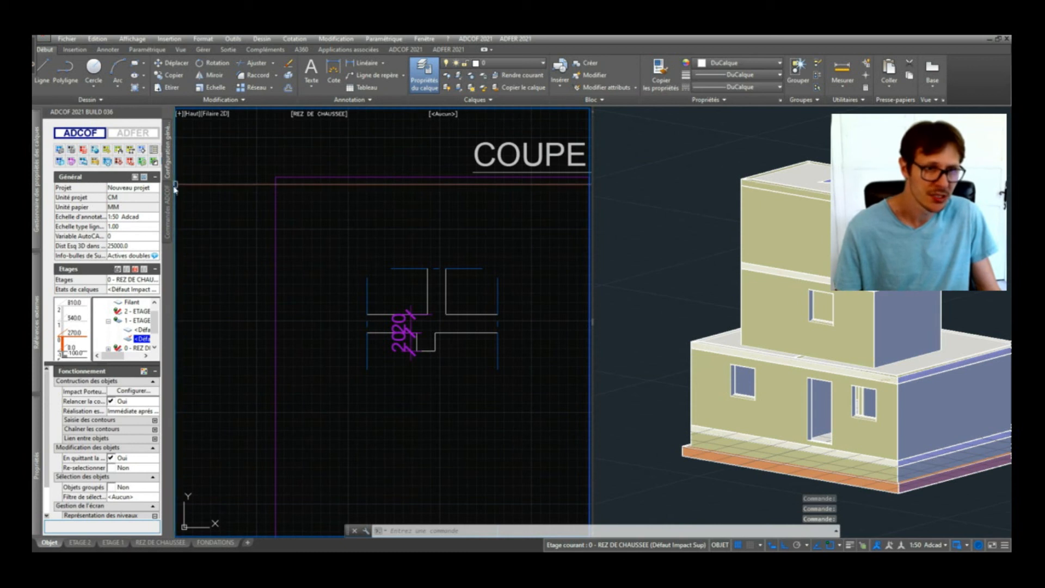
click(168, 207)
scroll(115, 472, down, 2)
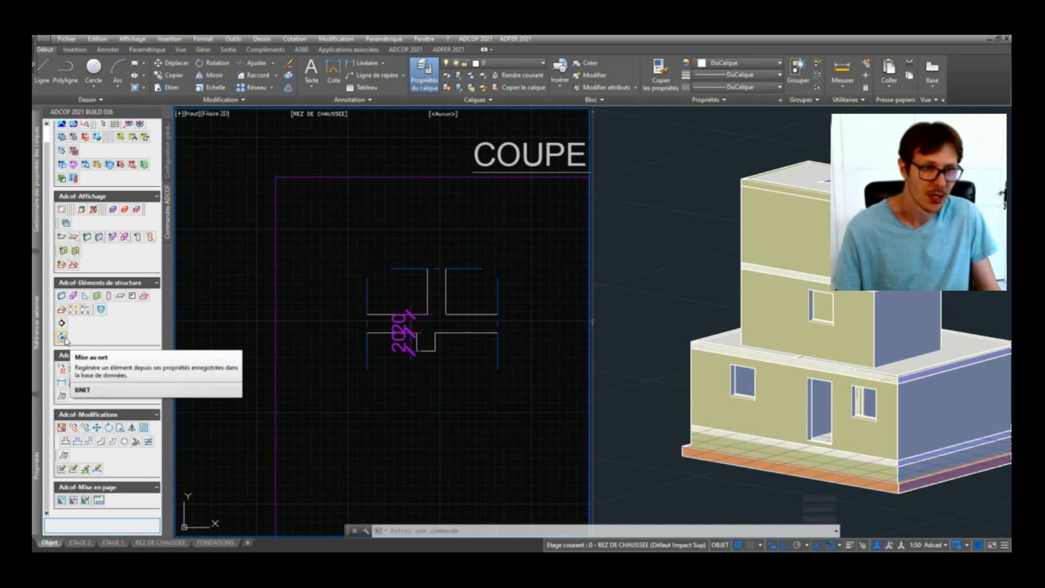
scroll(407, 304, down, 5)
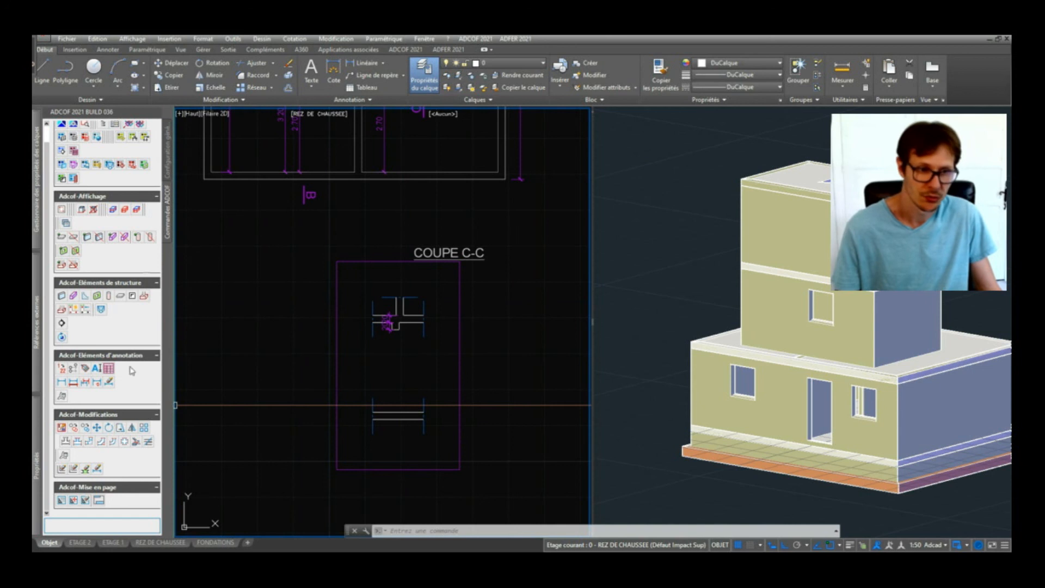
click(171, 156)
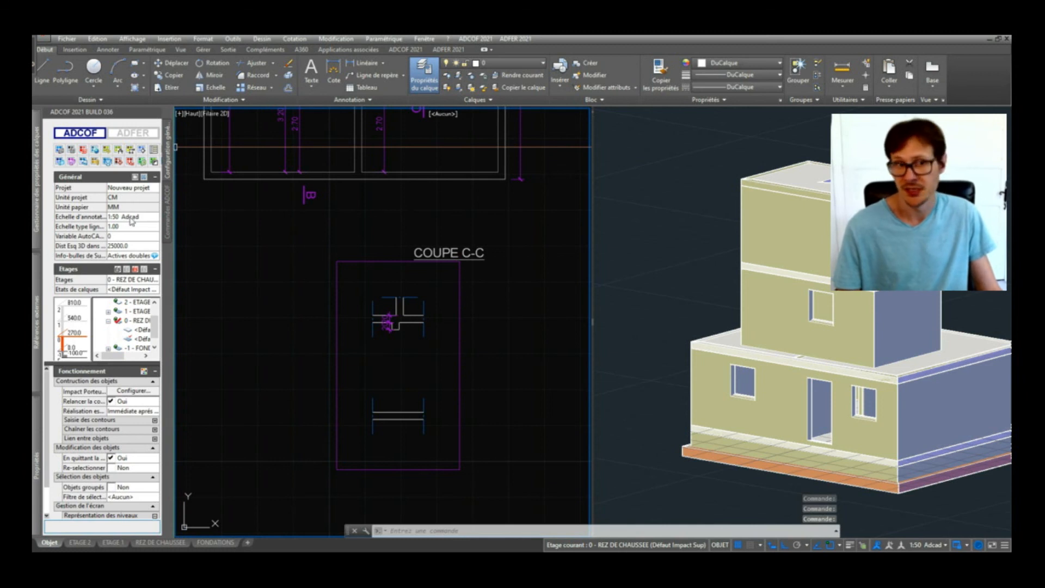
click(130, 219)
click(131, 219)
click(131, 219)
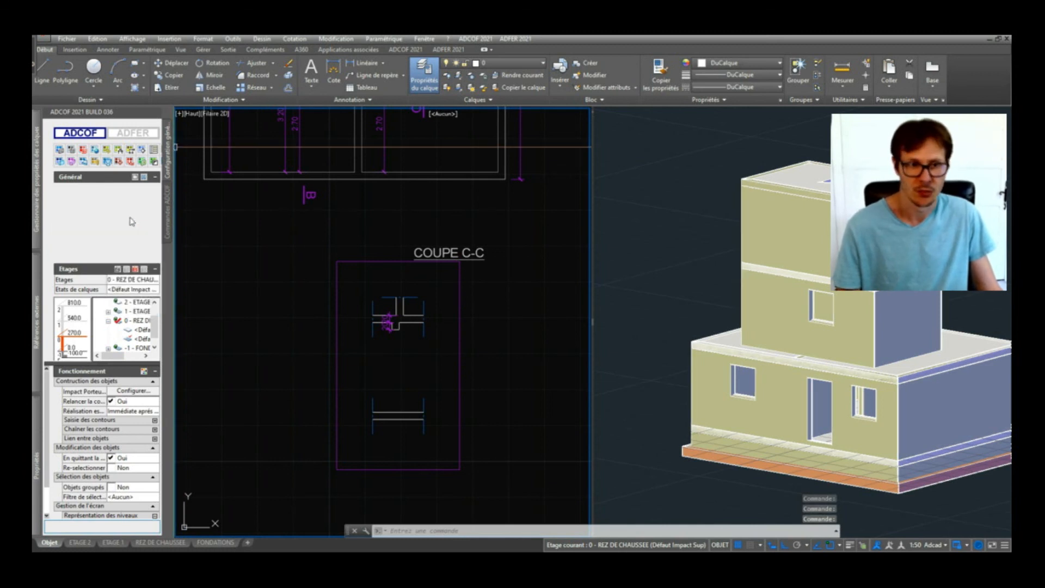
click(169, 185)
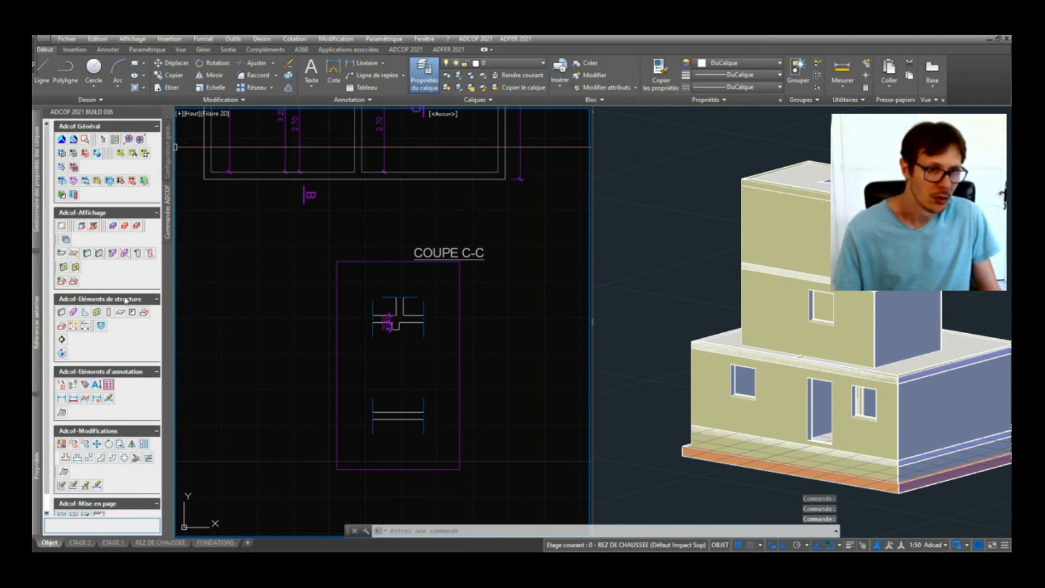
scroll(99, 341, down, 1)
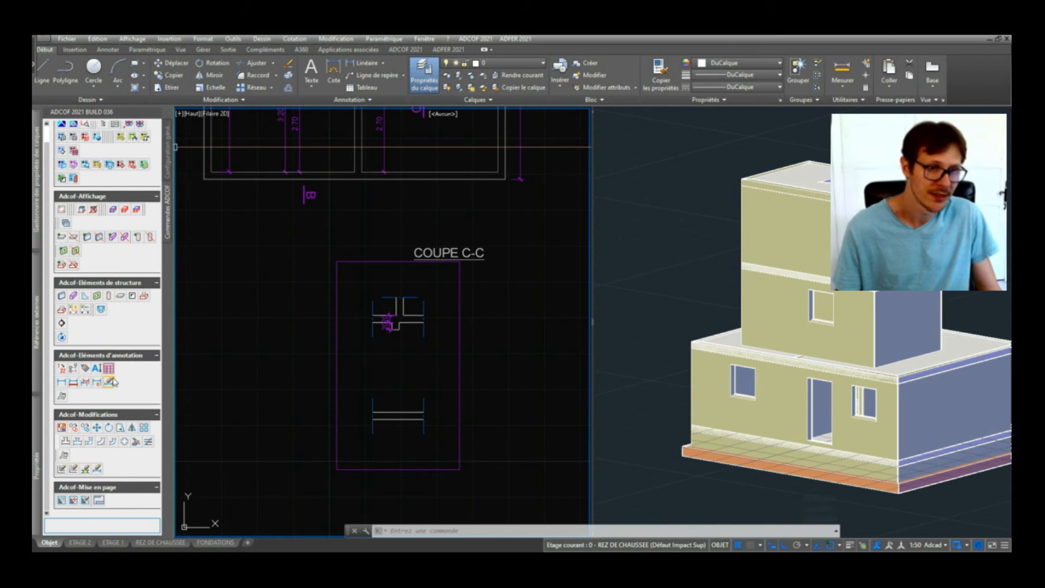
click(259, 332)
click(340, 388)
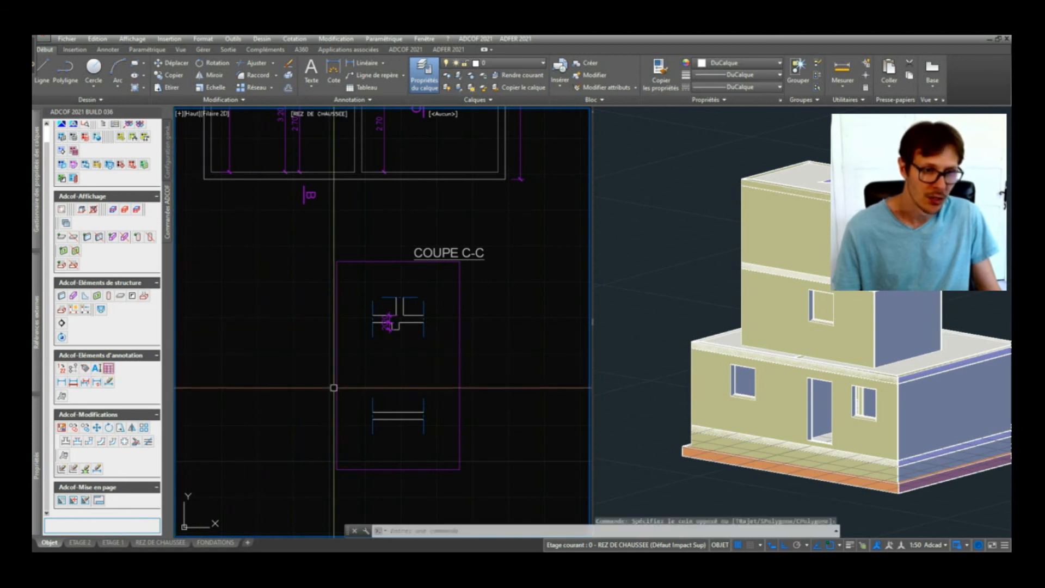
scroll(367, 349, down, 5)
scroll(398, 242, up, 3)
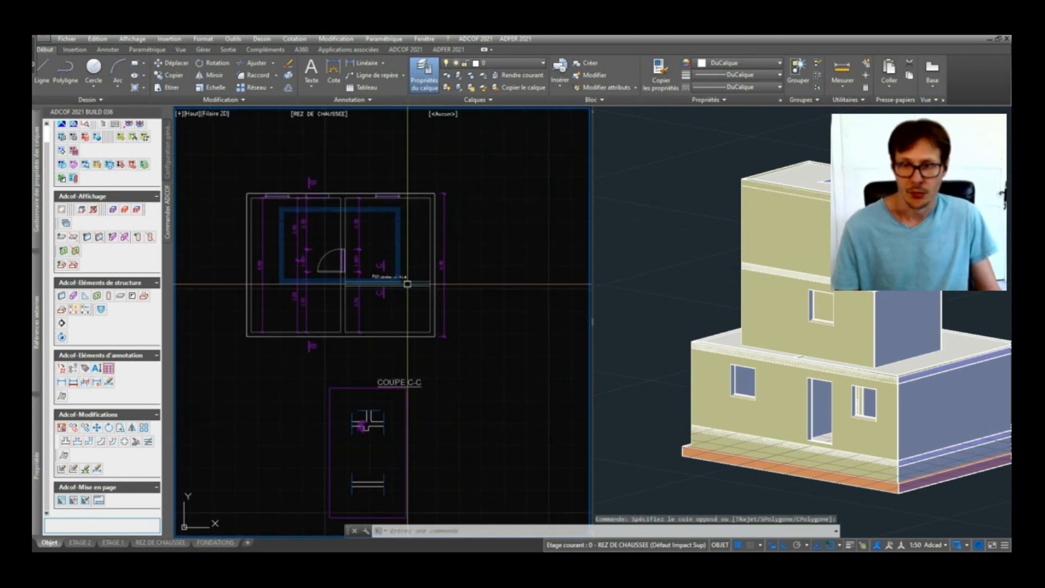
middle_drag(404, 288, 425, 259)
Step: Examine the storey management options for ETAGE 2 and the storey list available for the plan viewport
click(167, 154)
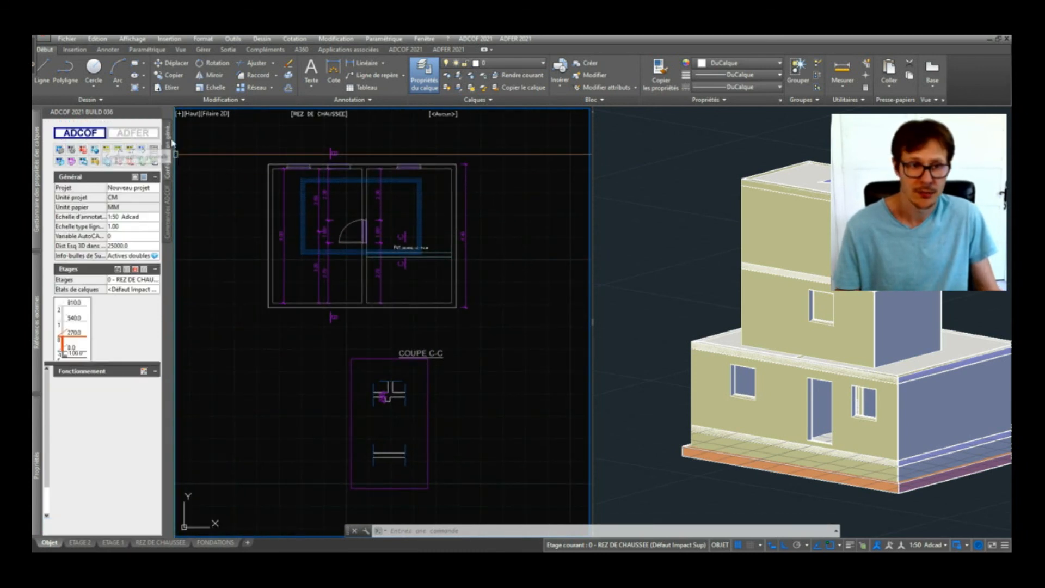
right_click(142, 306)
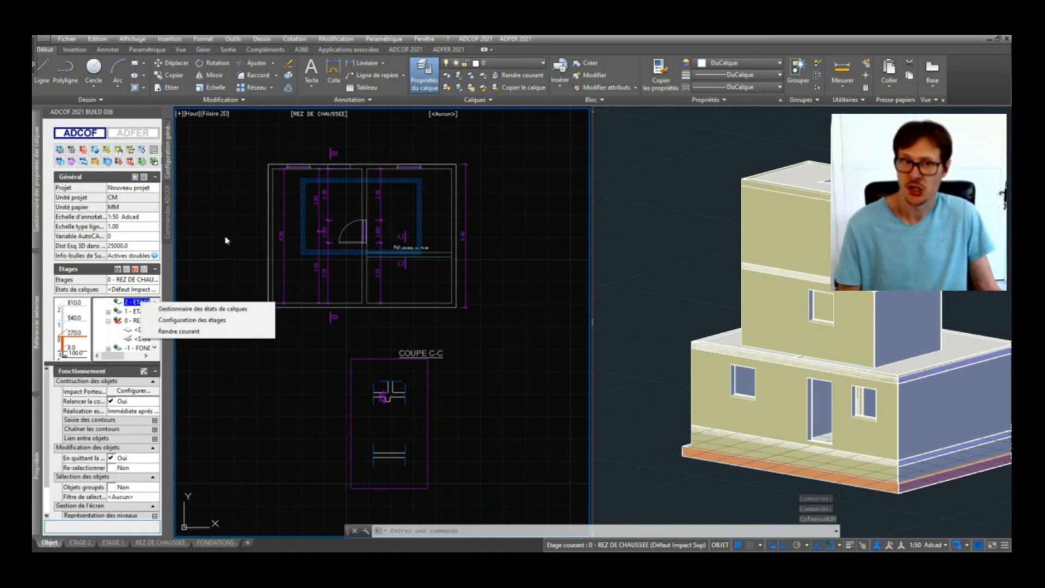
click(342, 117)
click(329, 116)
key(Escape)
click(321, 115)
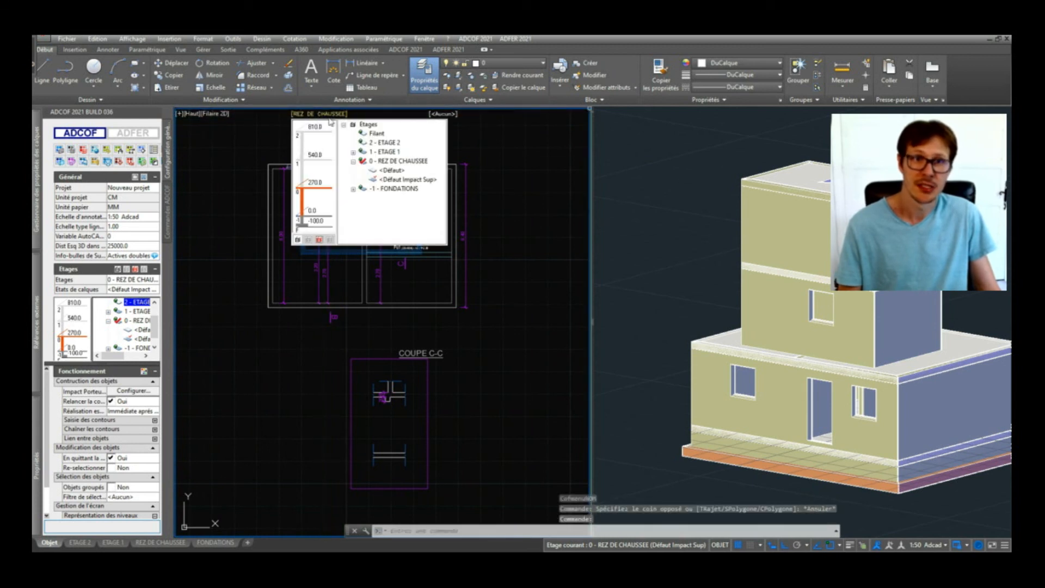
click(638, 262)
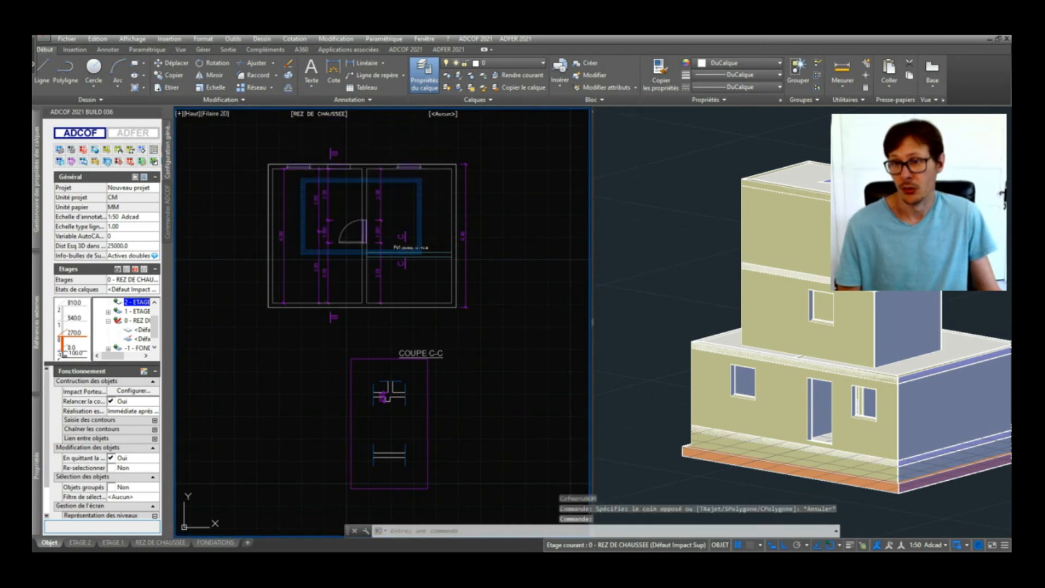
Step: Switch the plan viewport from REZ DE CHAUSSEE to the FONDATIONS storey
click(169, 236)
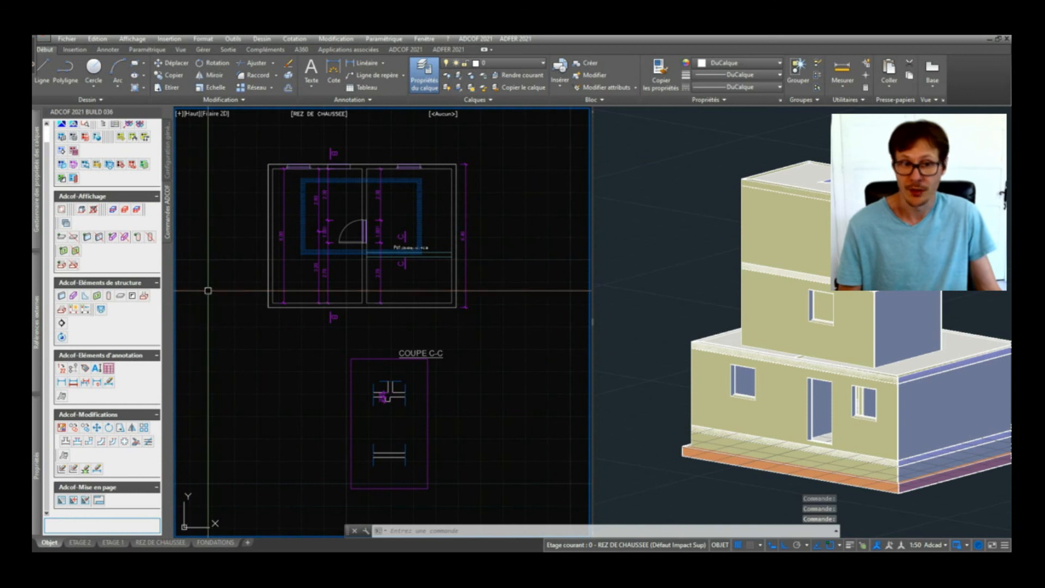
middle_drag(431, 254, 436, 276)
mouse_move(463, 280)
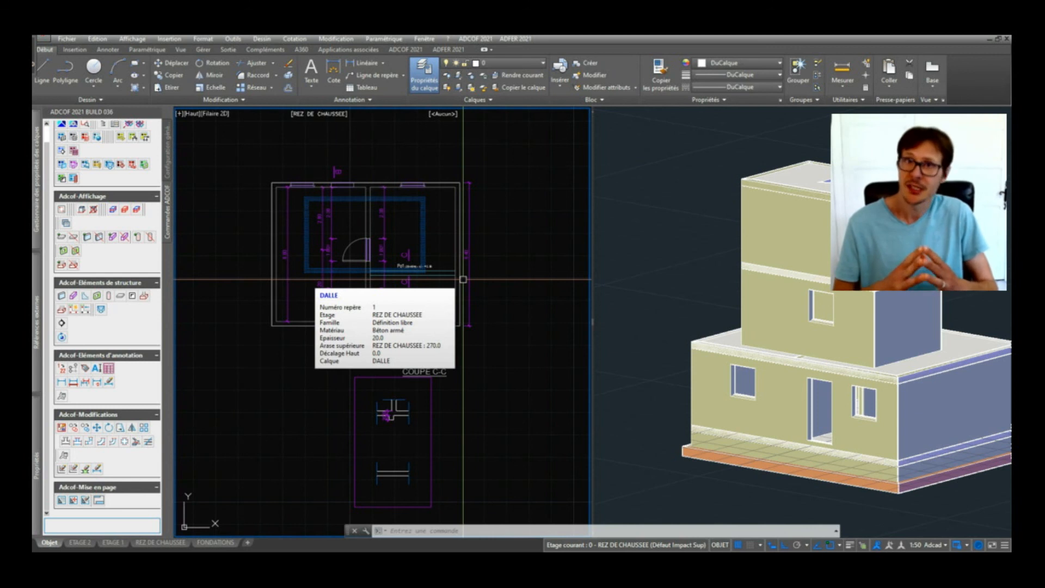
scroll(462, 279, down, 3)
middle_drag(463, 280, 446, 410)
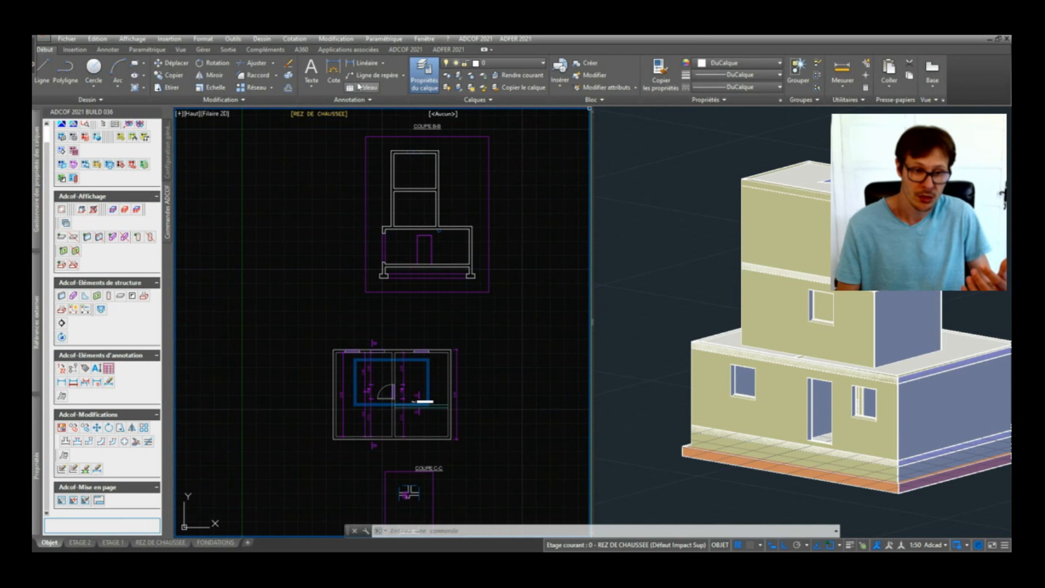
click(330, 114)
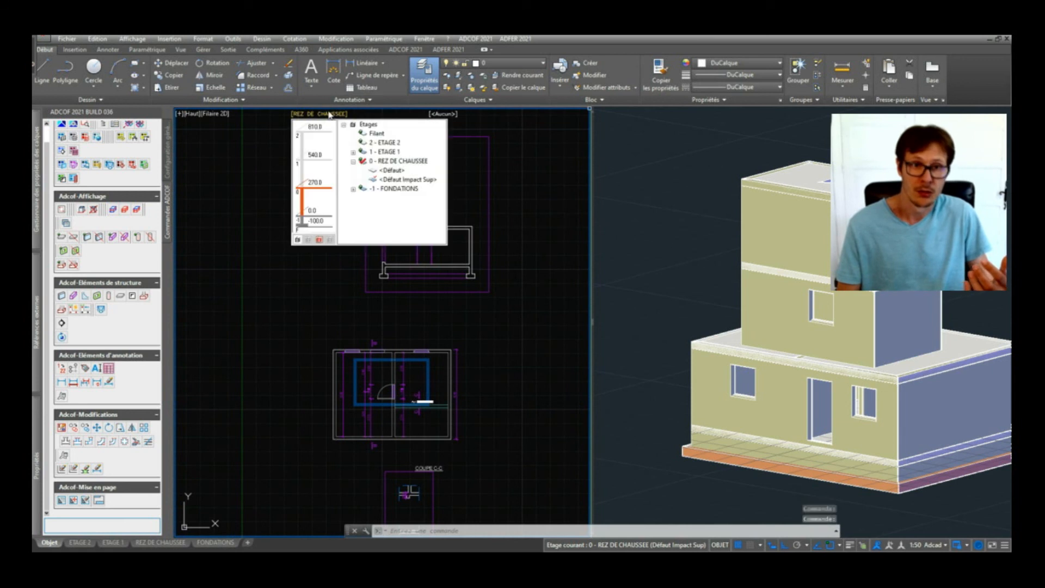
click(400, 189)
scroll(365, 400, up, 5)
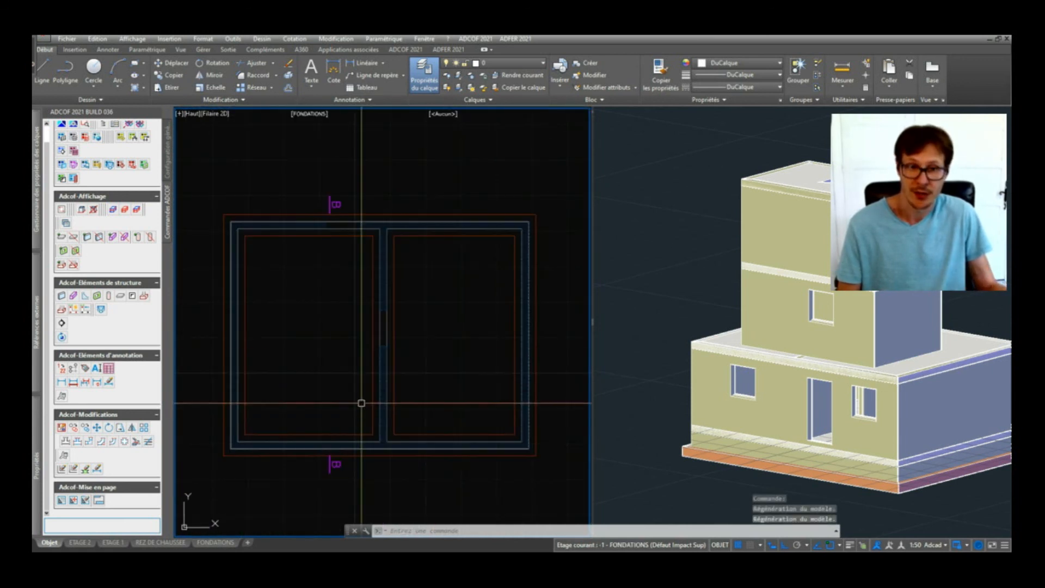